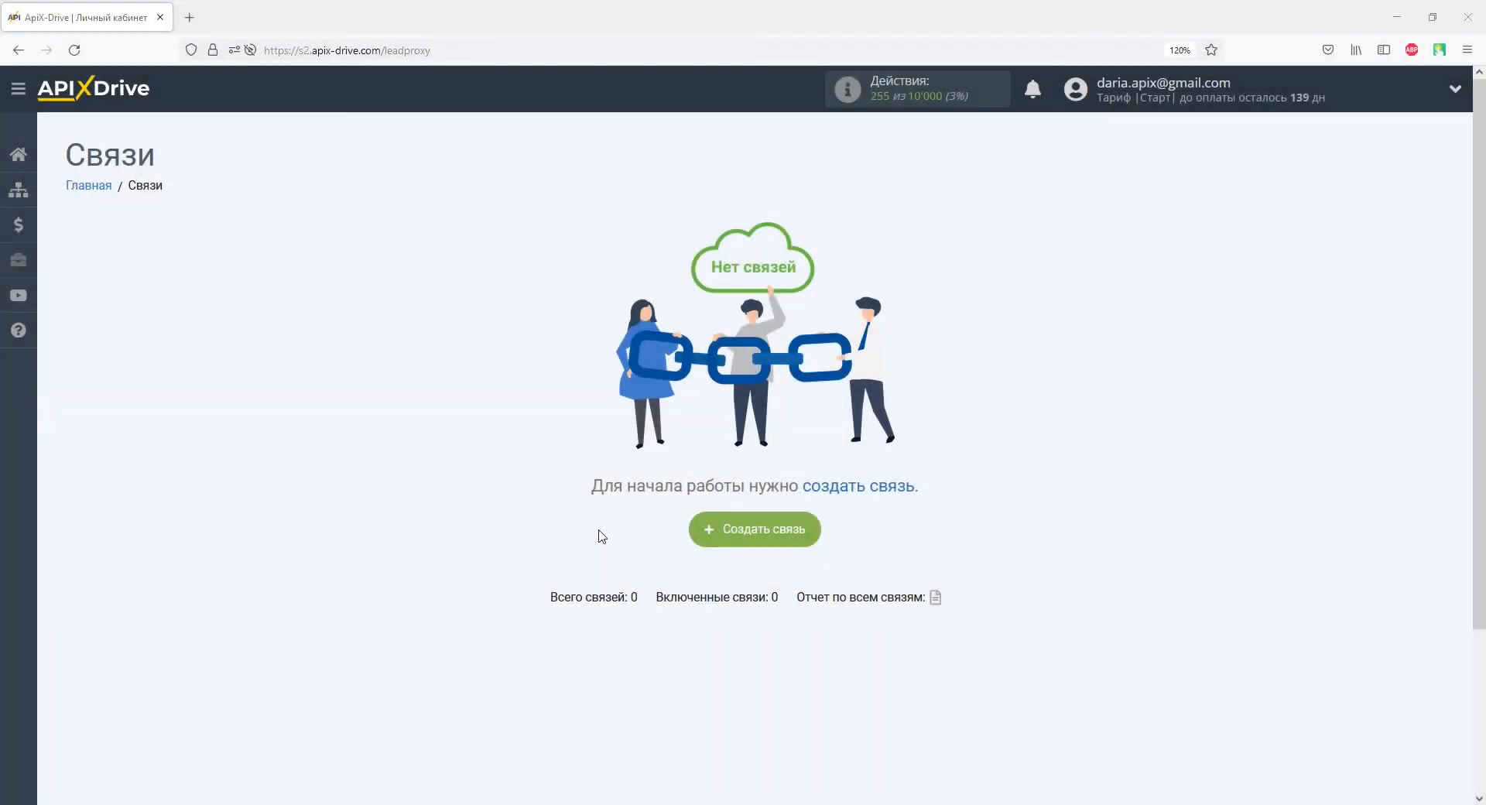
# Step: Create a new connection with Яндекс Почта as the data source
pyautogui.click(720, 534)
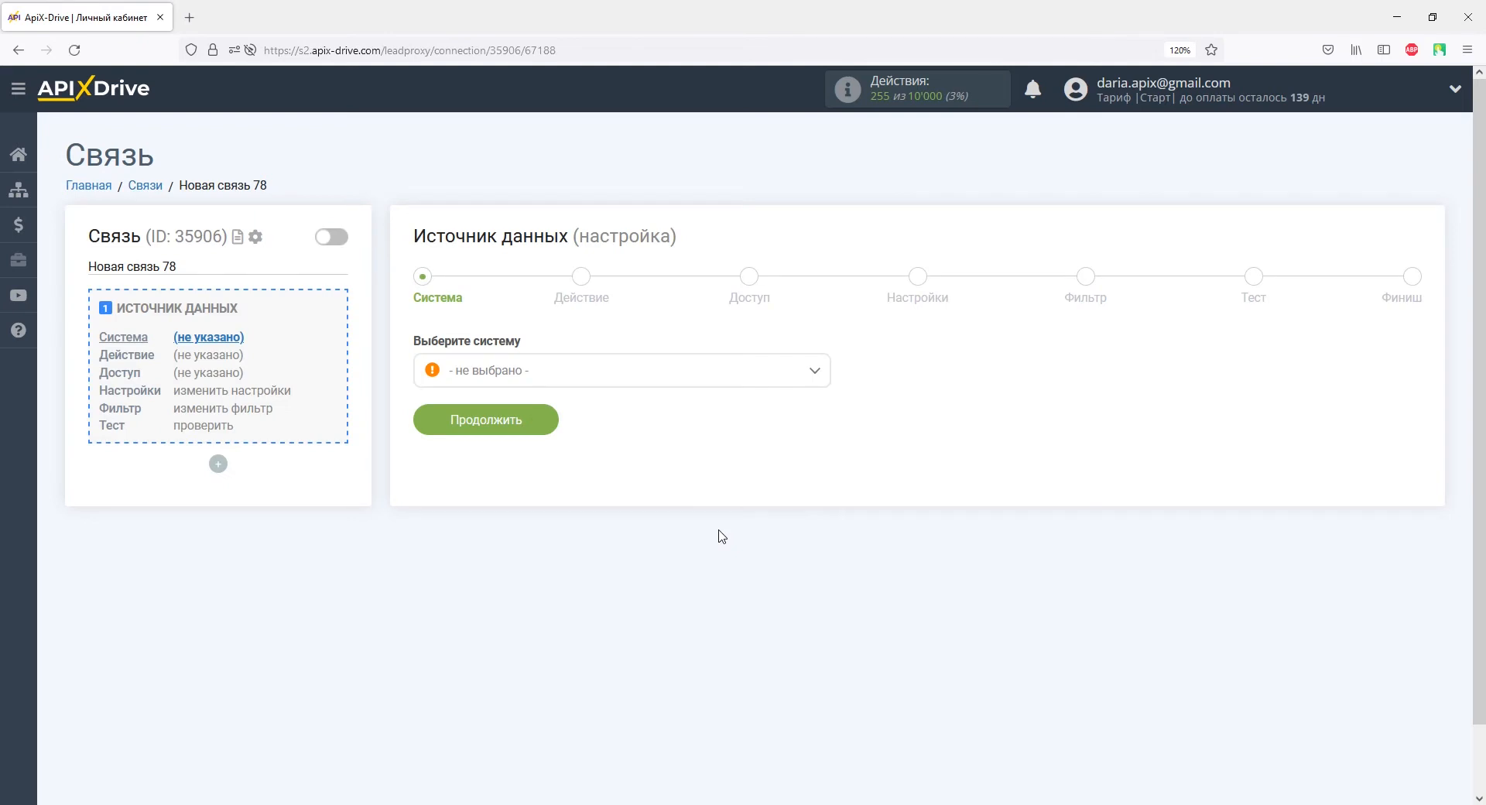
pyautogui.click(813, 371)
pyautogui.moveTo(822, 398); pyautogui.dragTo(822, 631)
pyautogui.click(538, 617)
pyautogui.click(531, 431)
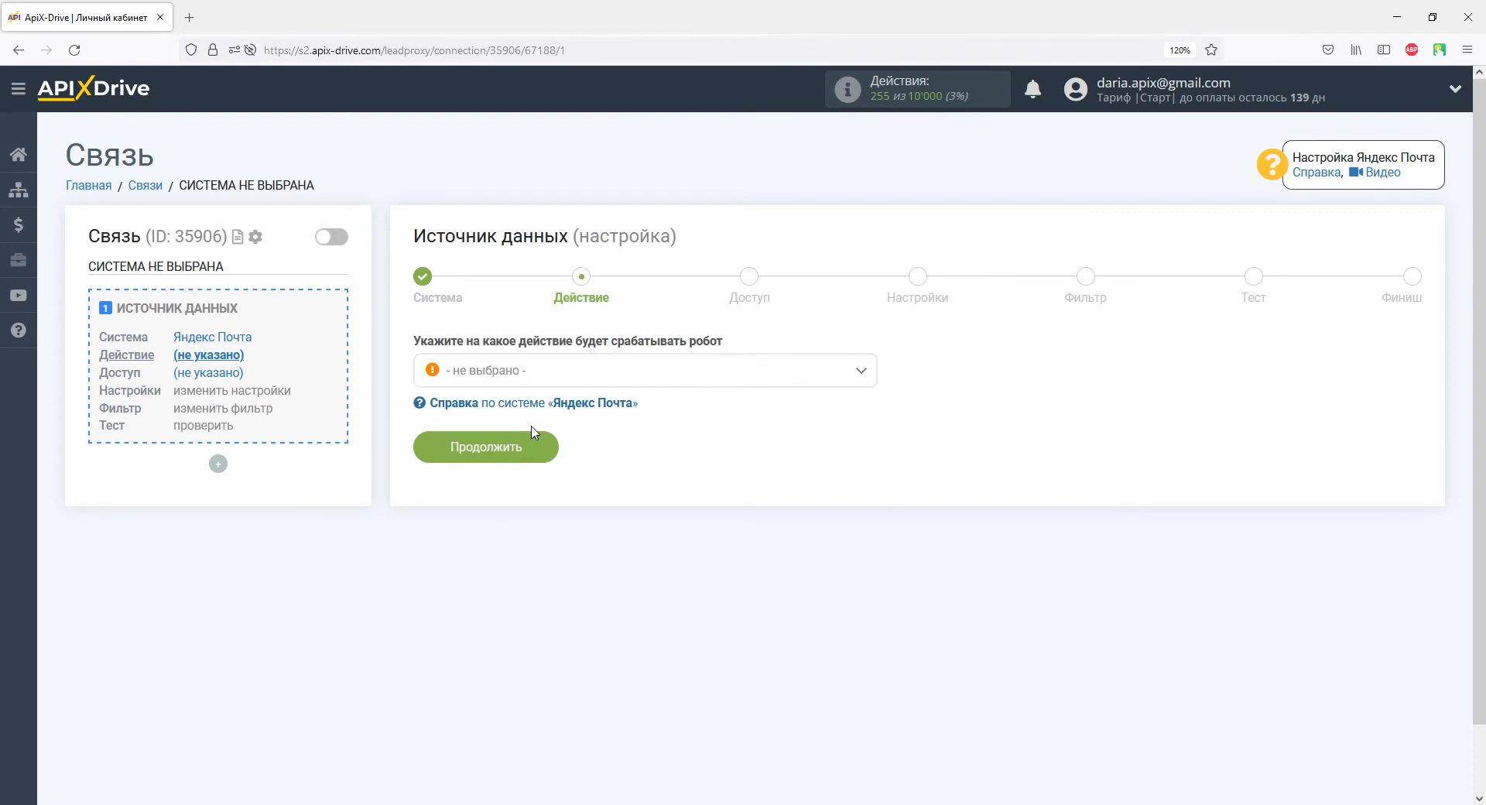
# Step: Set the trigger to Получить письма (новые) and open the Yandex Mail account connection form
pyautogui.click(532, 373)
pyautogui.click(534, 463)
pyautogui.click(536, 446)
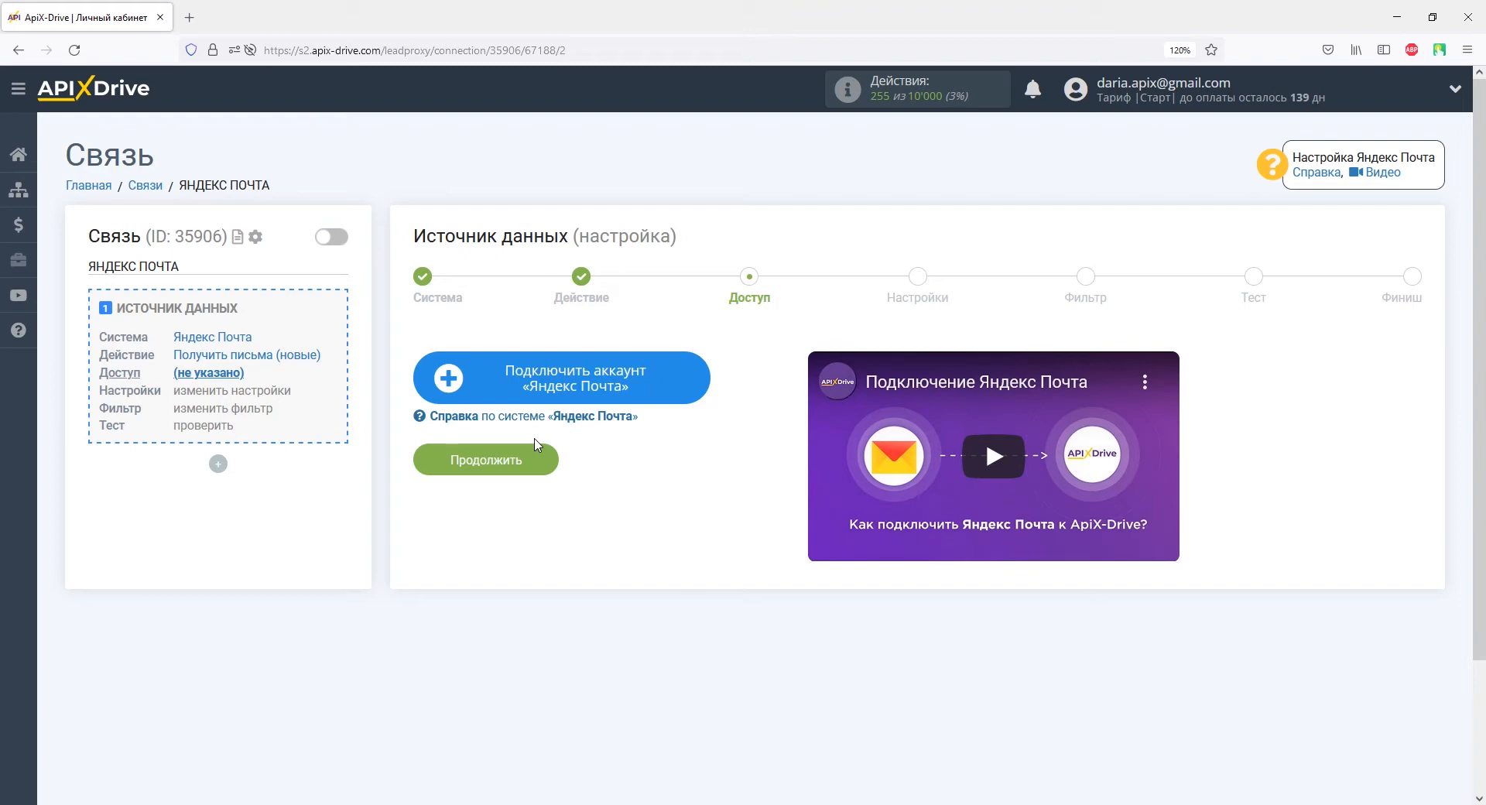
pyautogui.click(474, 374)
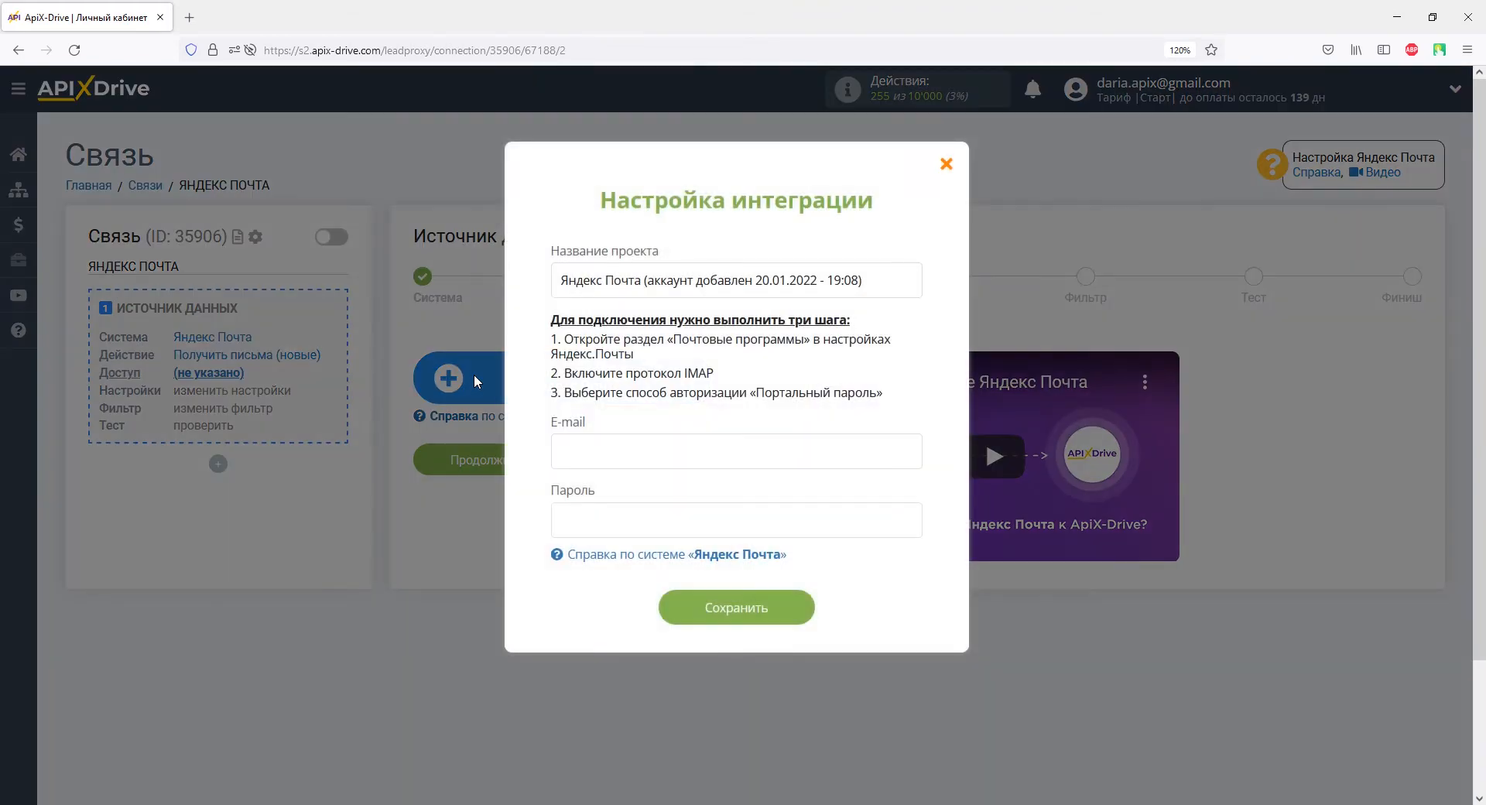
# Step: Paste the mailbox e-mail address into the E-mail field, then switch to the Yandex Mail window
pyautogui.click(559, 452)
pyautogui.rightClick(558, 454)
pyautogui.click(594, 572)
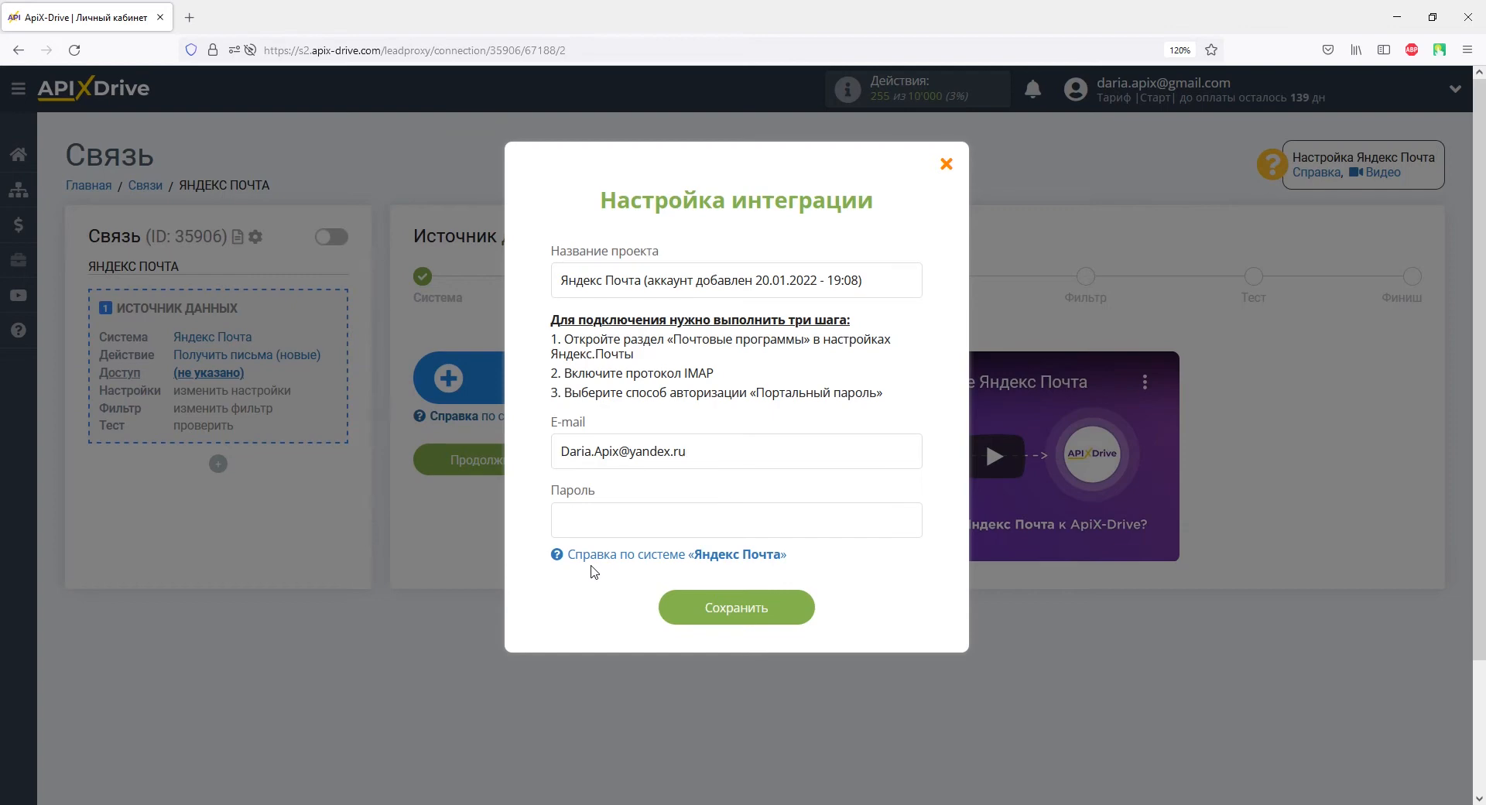
pyautogui.hotkey('alt', 'Tab')
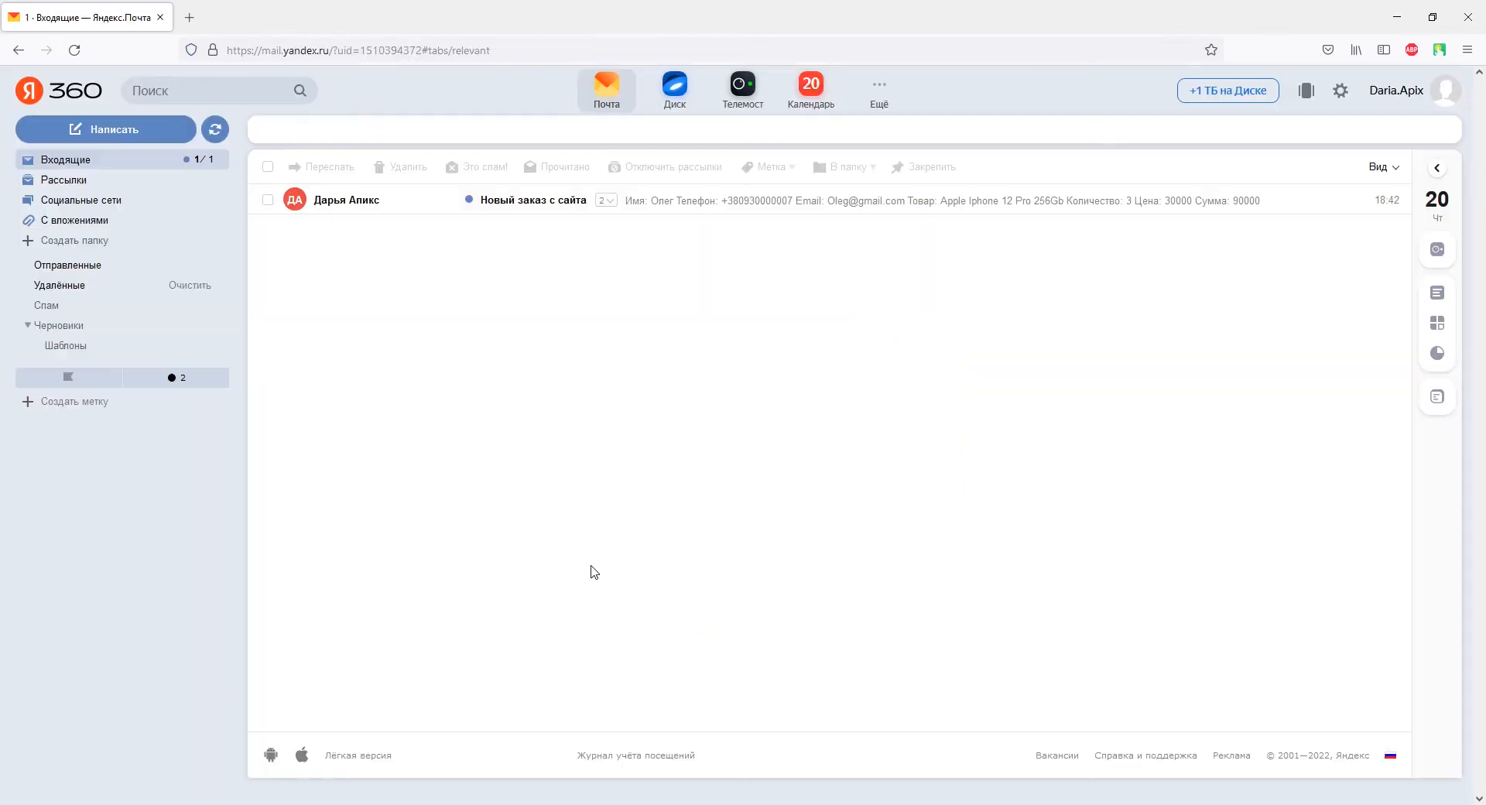
# Step: Open Yandex Mail's Прочие settings, then the Почтовые программы section
pyautogui.click(1341, 91)
pyautogui.click(1328, 292)
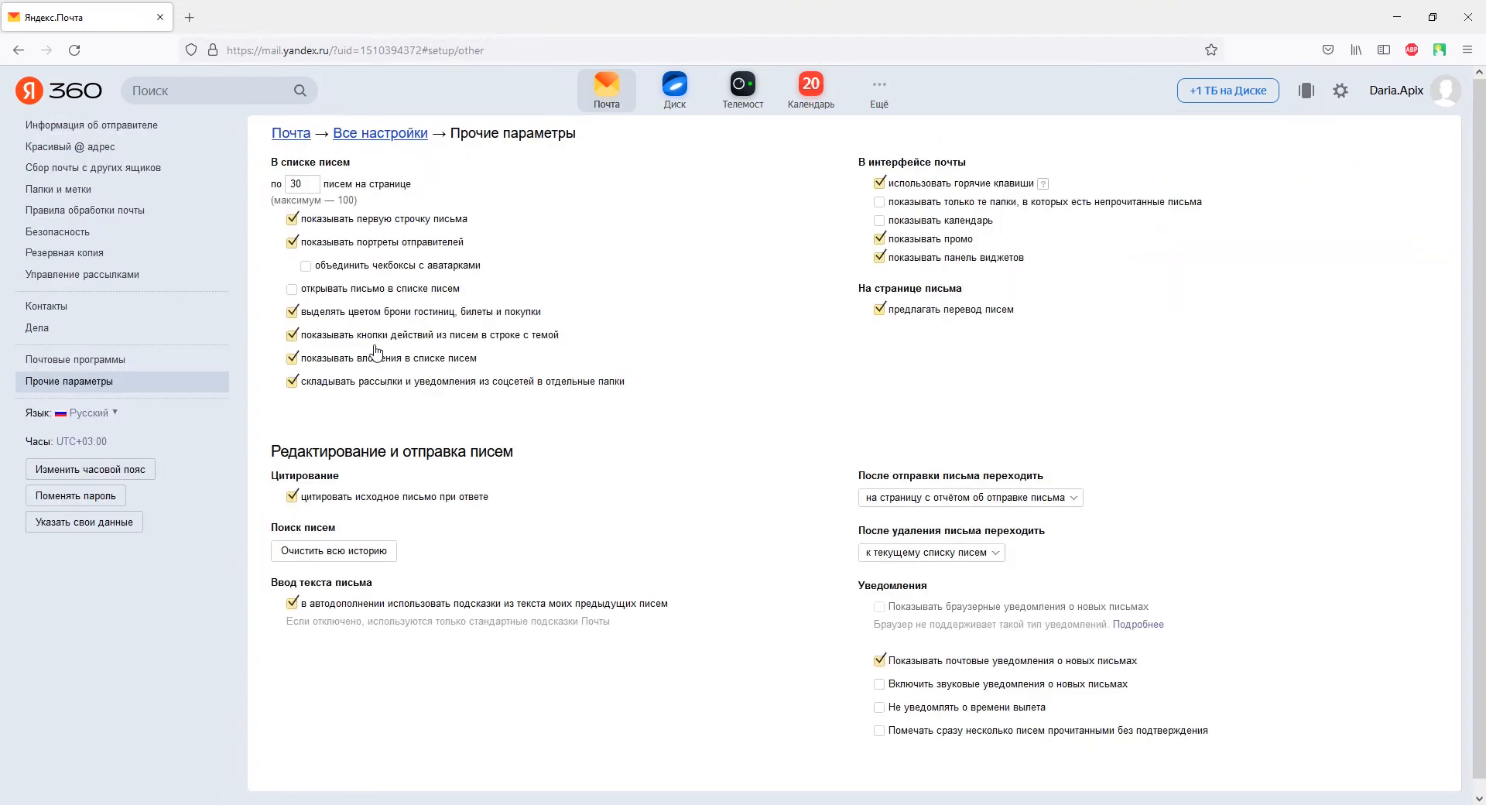
pyautogui.click(124, 362)
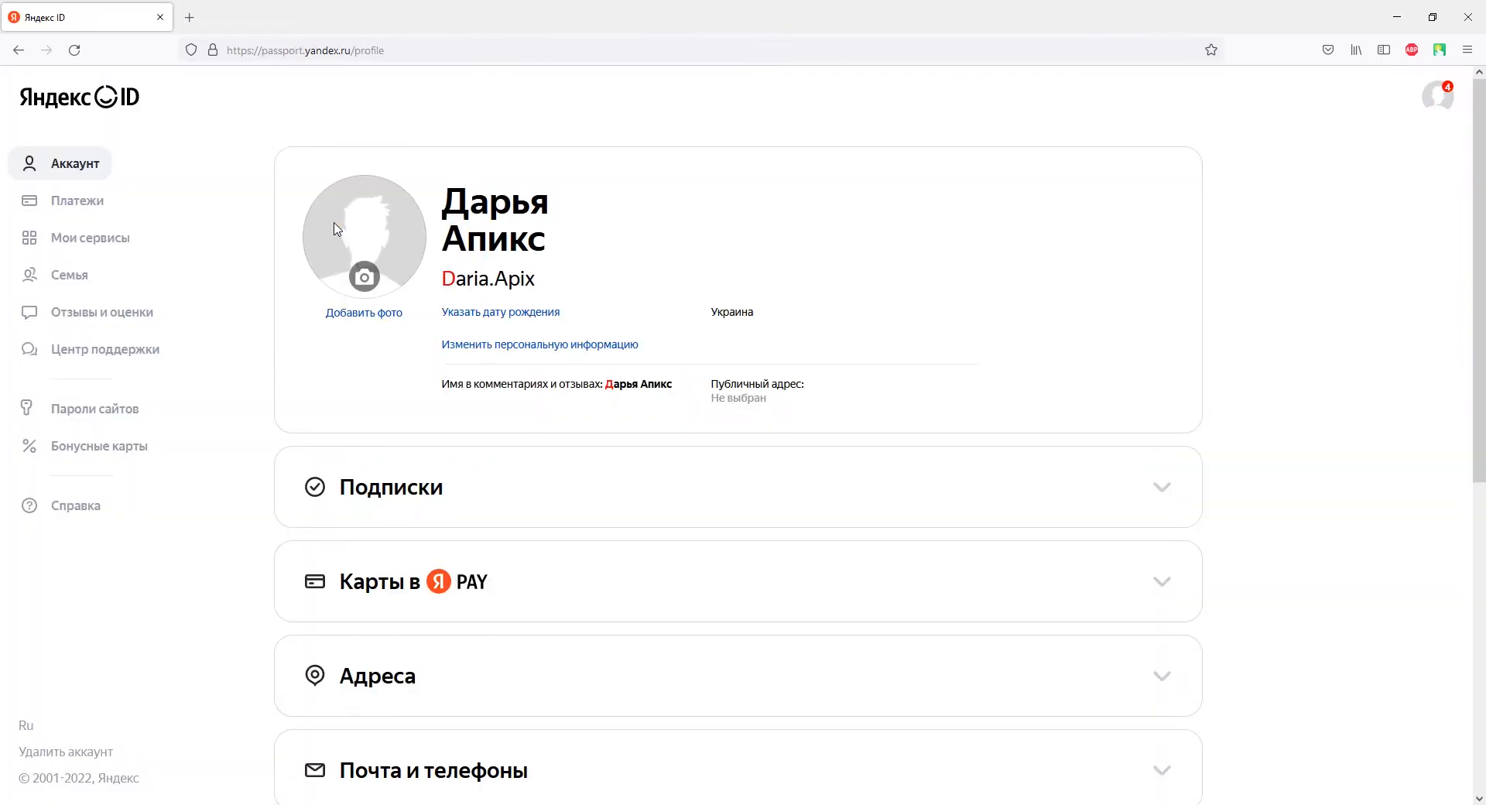
# Step: Turn on app passwords in the Yandex ID Пароли и авторизация section
pyautogui.scroll(-7, 337, 229)
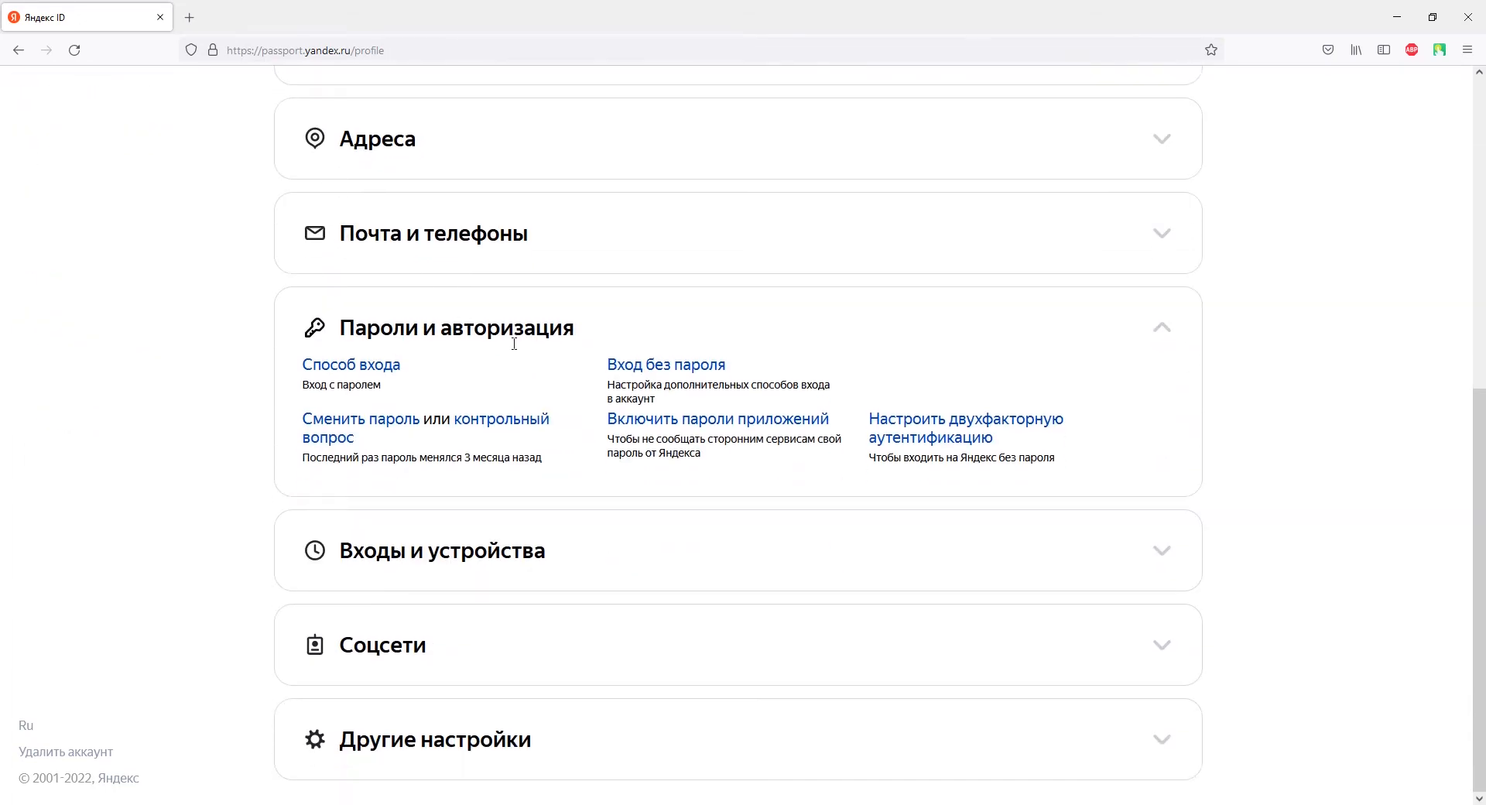
pyautogui.click(616, 421)
pyautogui.click(681, 574)
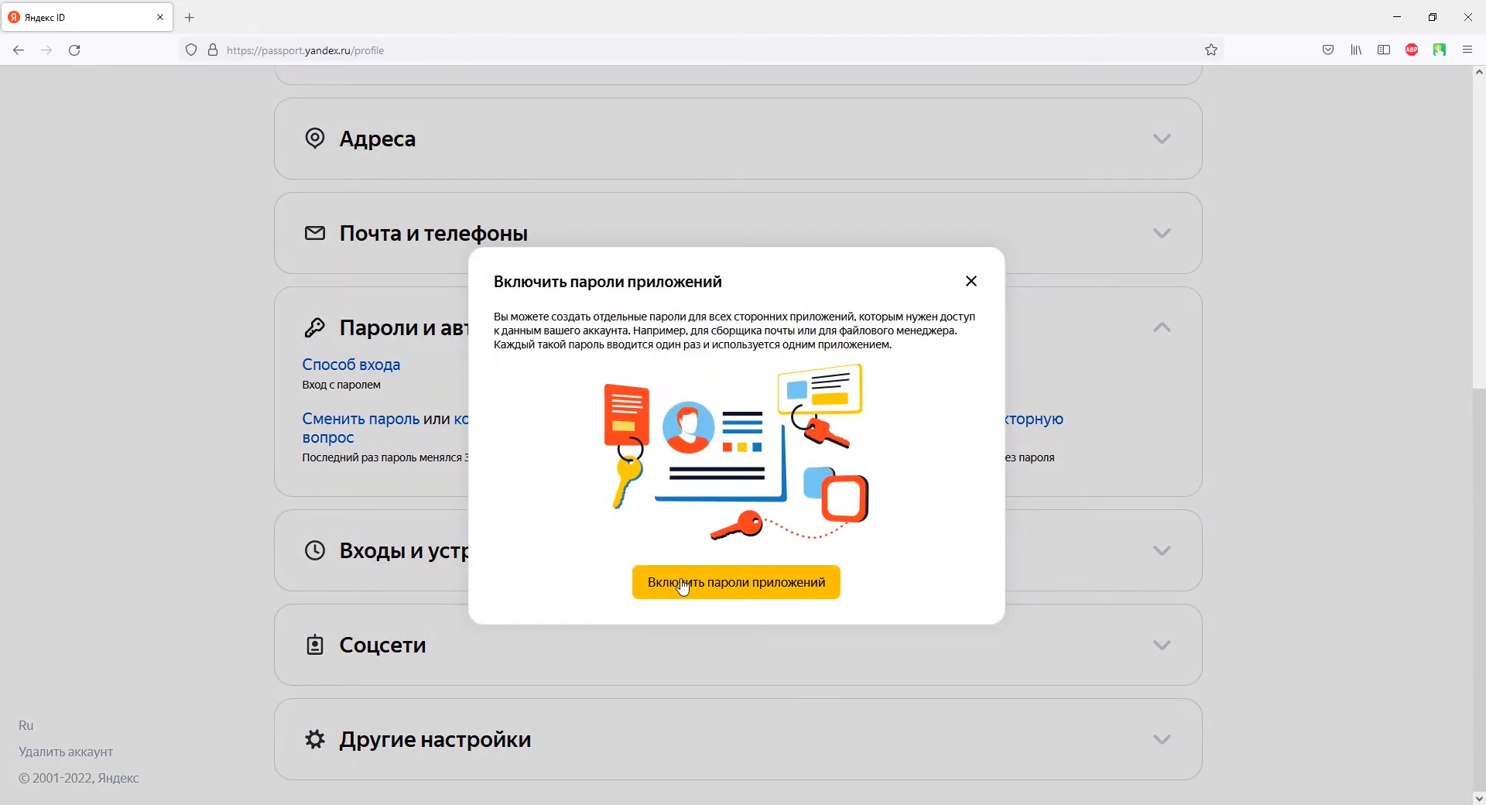
# Step: Create a Почта app password named 'ApiX-Drive' and copy it
pyautogui.click(548, 472)
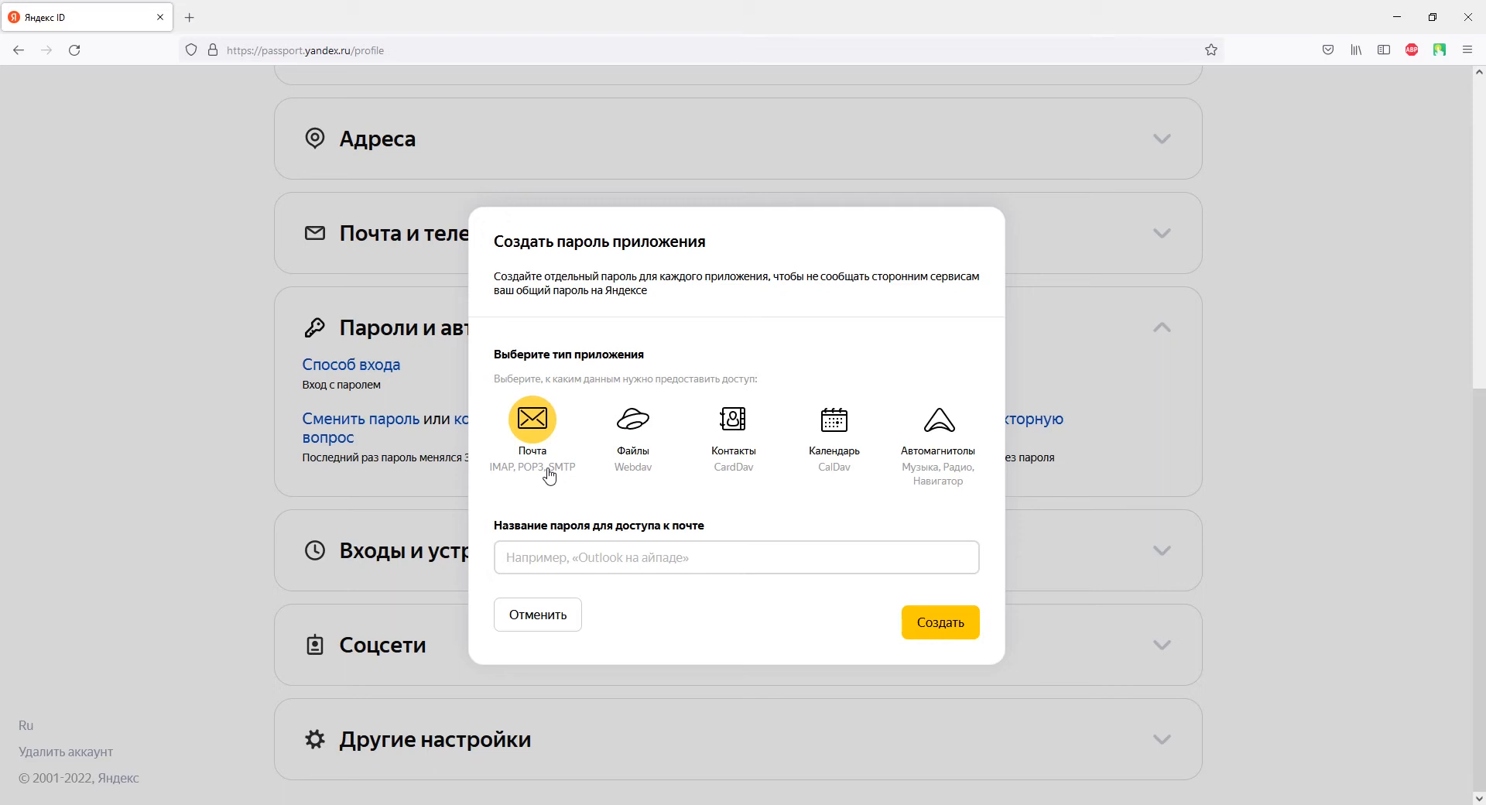
pyautogui.click(542, 547)
pyautogui.write('ApiX-Drive')
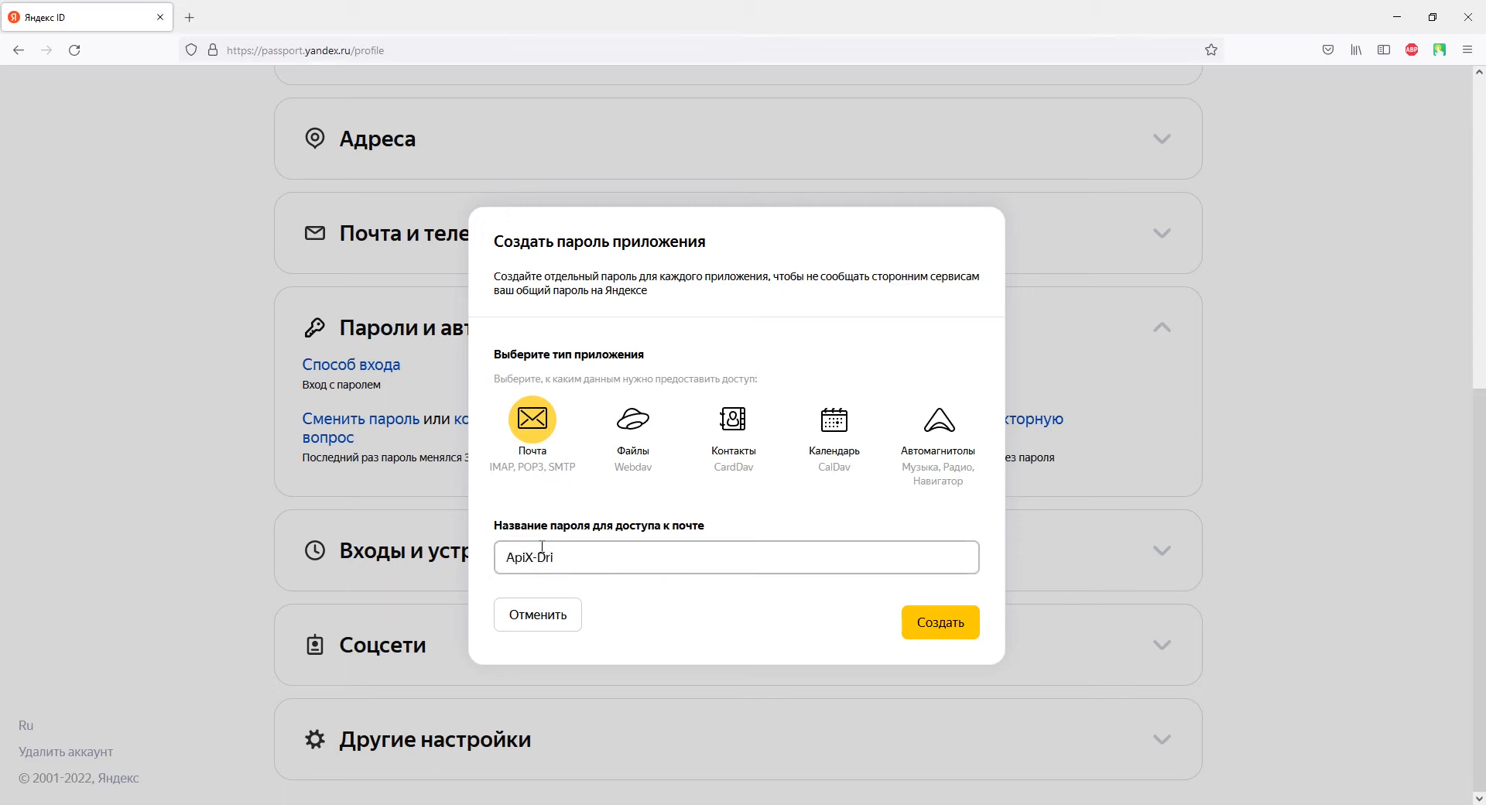
pyautogui.click(930, 619)
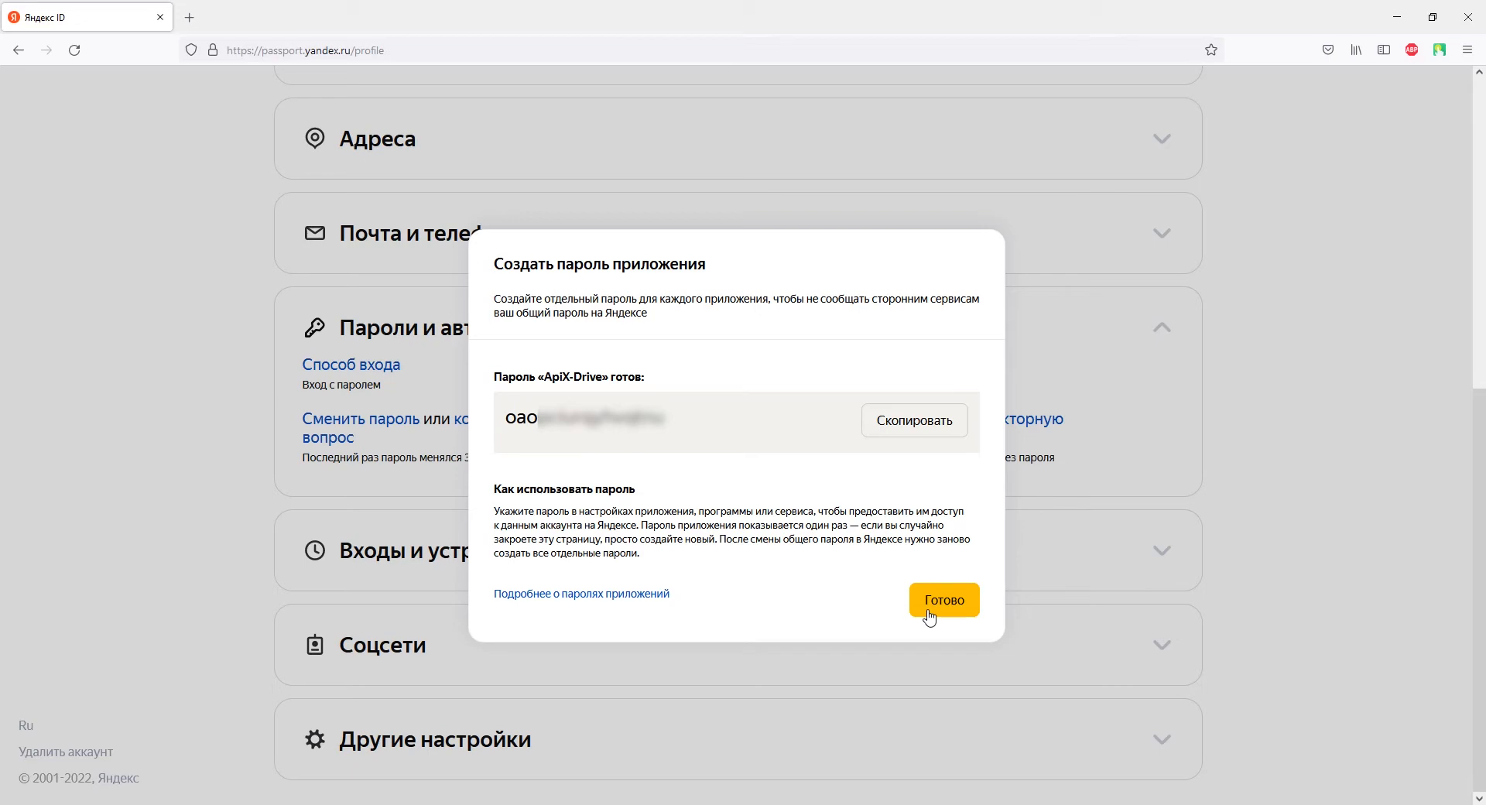
pyautogui.click(900, 428)
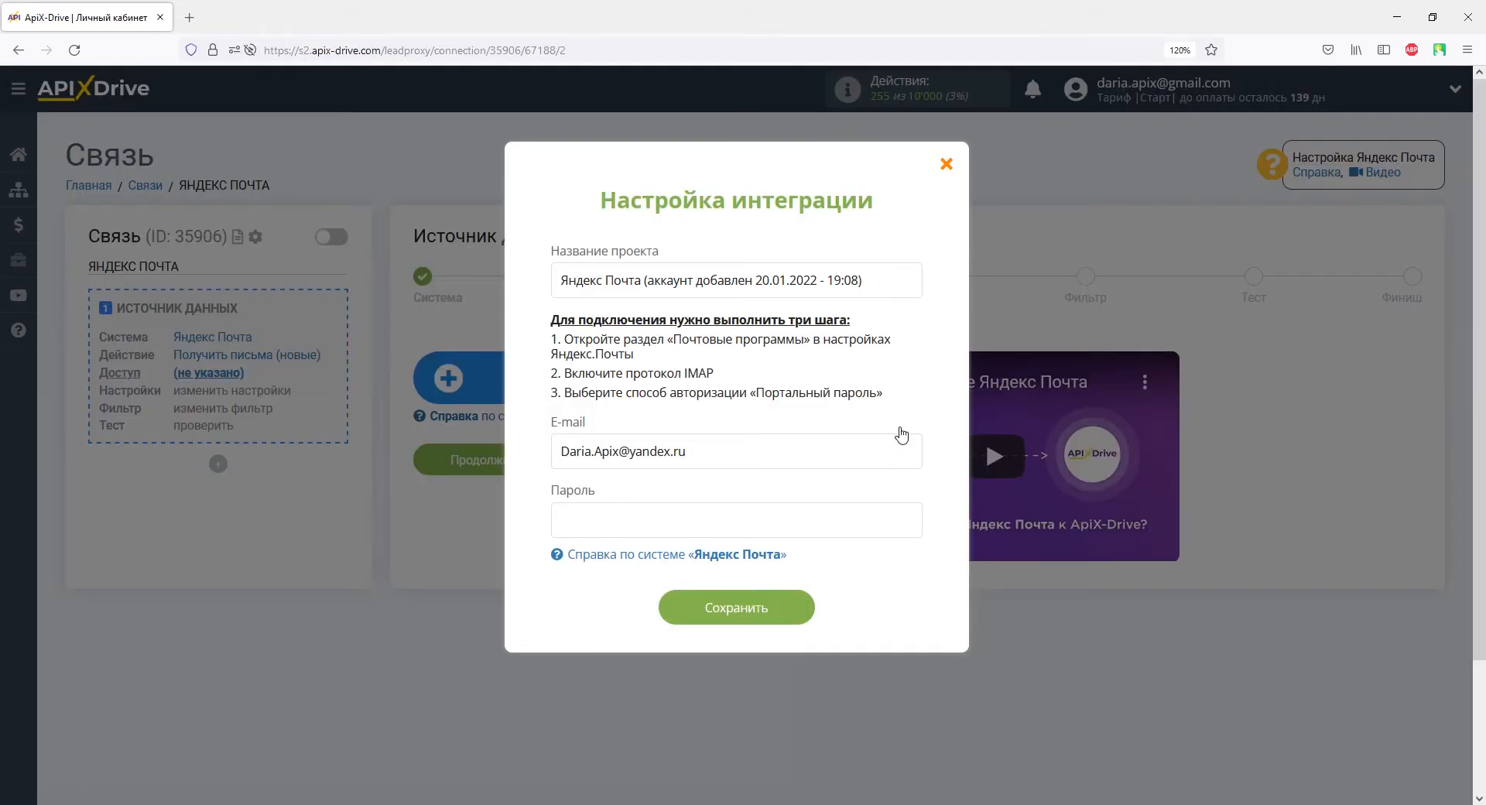
# Step: Paste the app password into the Пароль field, save the Yandex Mail account, and continue
pyautogui.rightClick(578, 530)
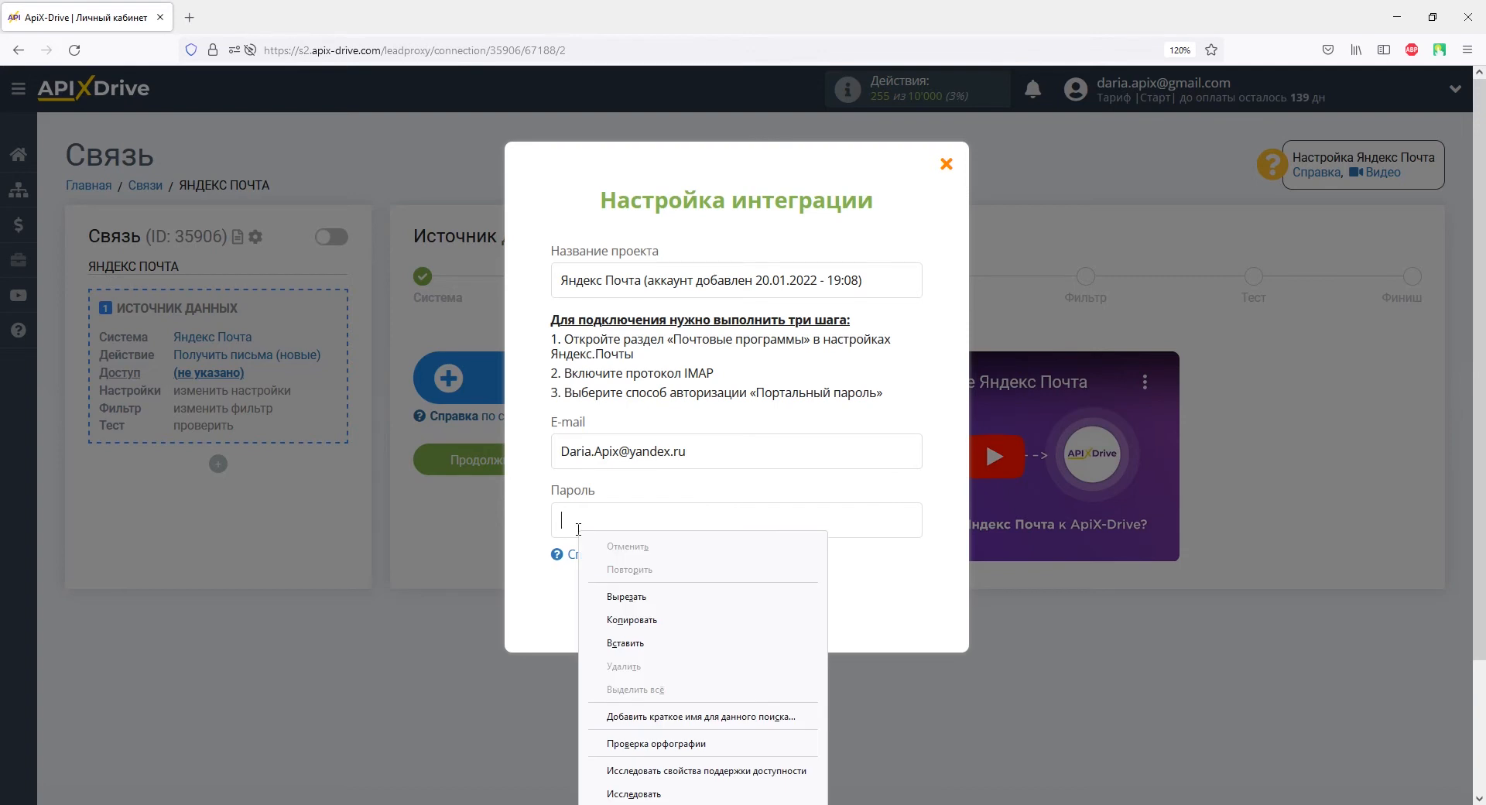
pyautogui.click(627, 642)
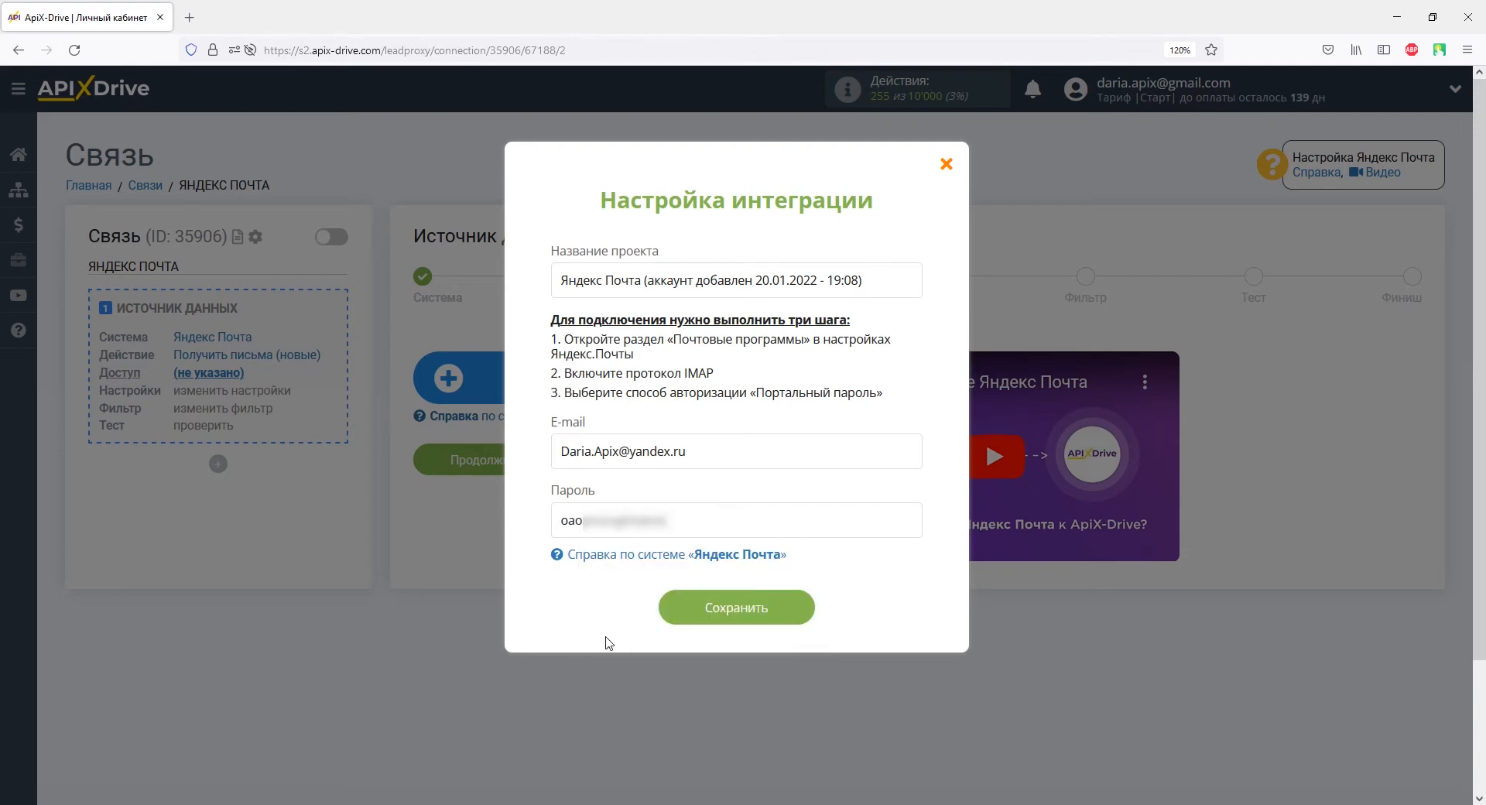
pyautogui.click(678, 615)
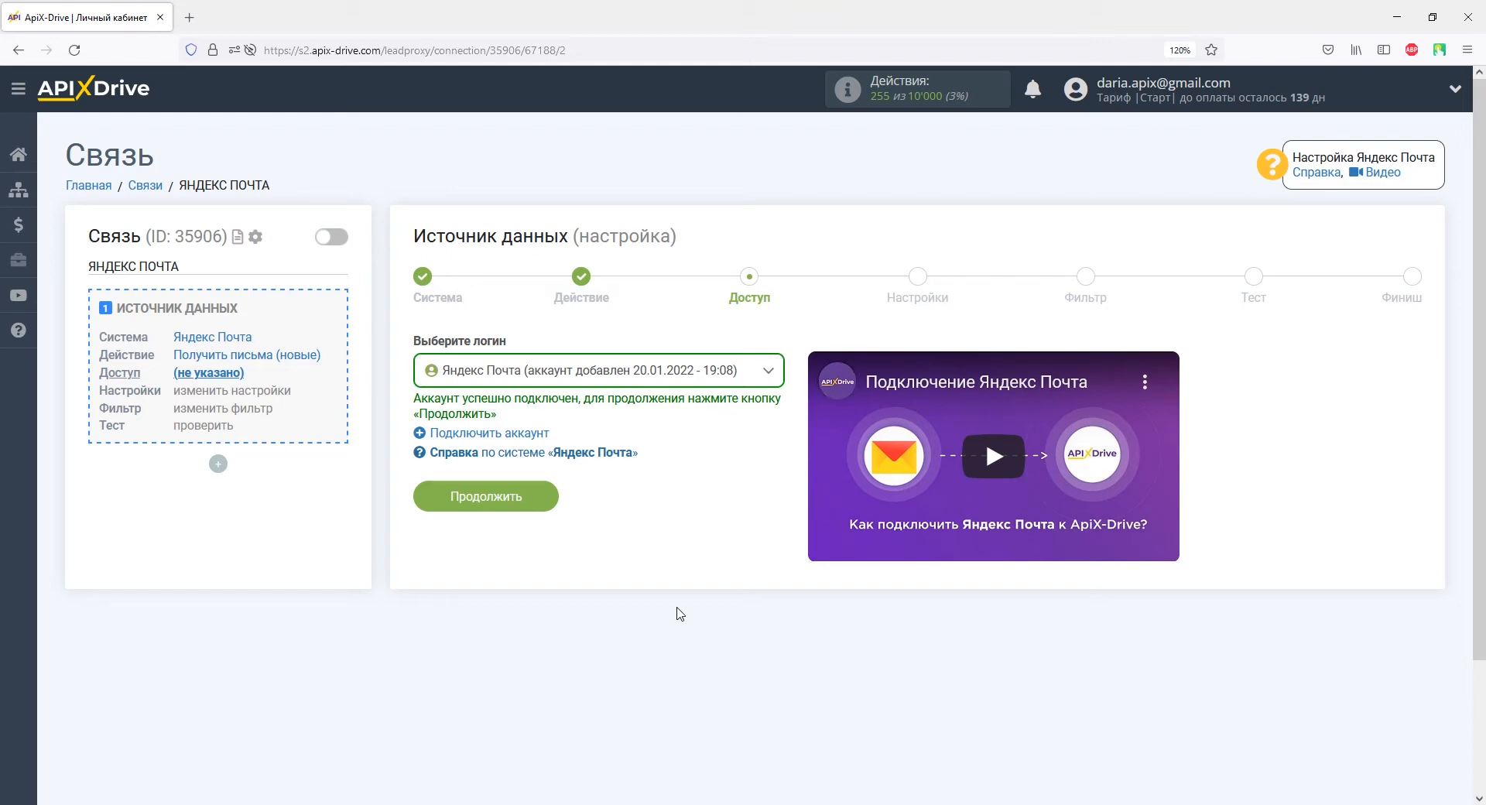
pyautogui.click(529, 496)
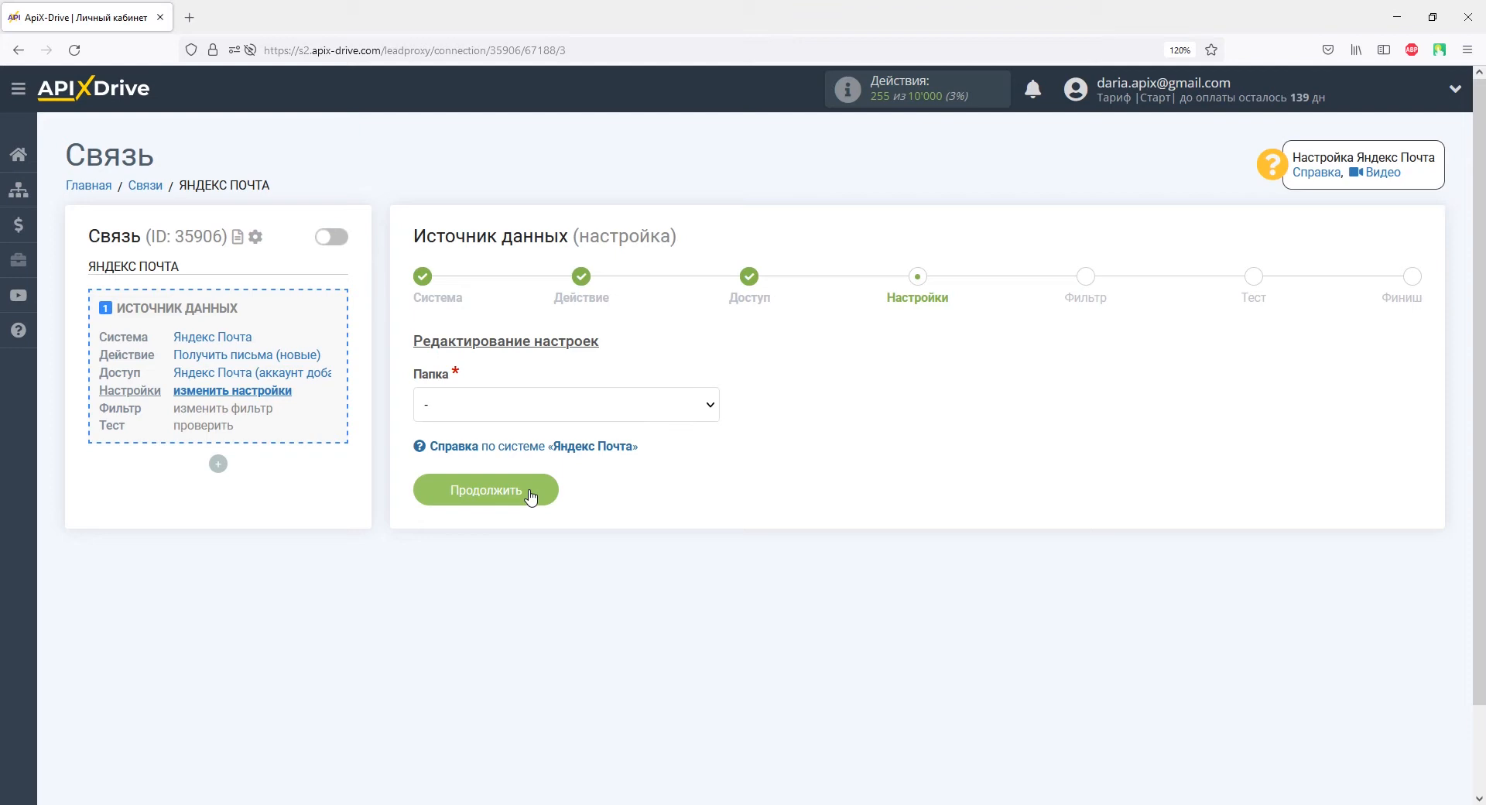
# Step: Set the source mail folder (Папка) to INBOX
pyautogui.click(526, 422)
pyautogui.click(465, 501)
pyautogui.click(533, 489)
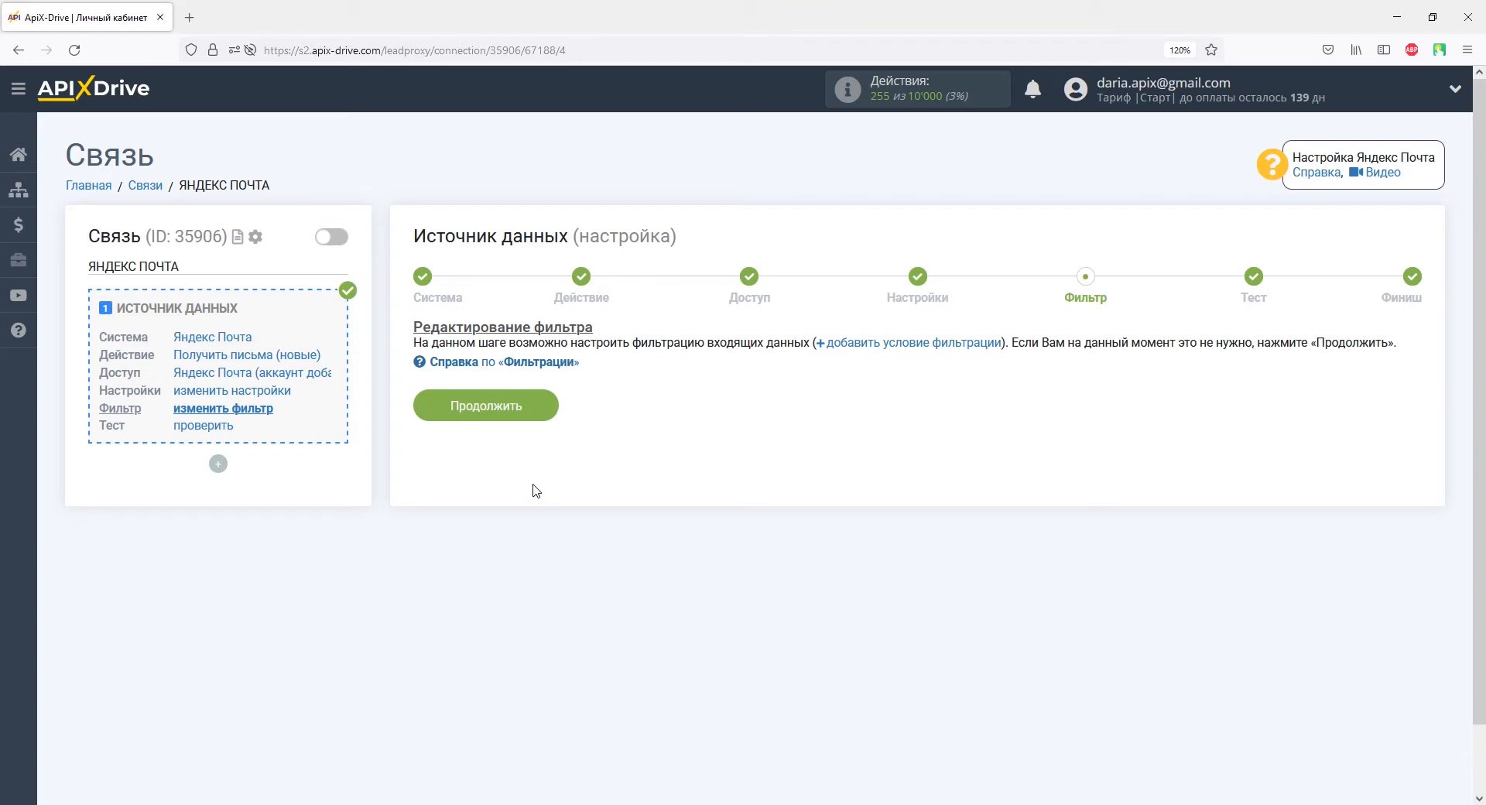
# Step: Skip filtering, accept the test email data, and start the Прием данных setup
pyautogui.click(539, 403)
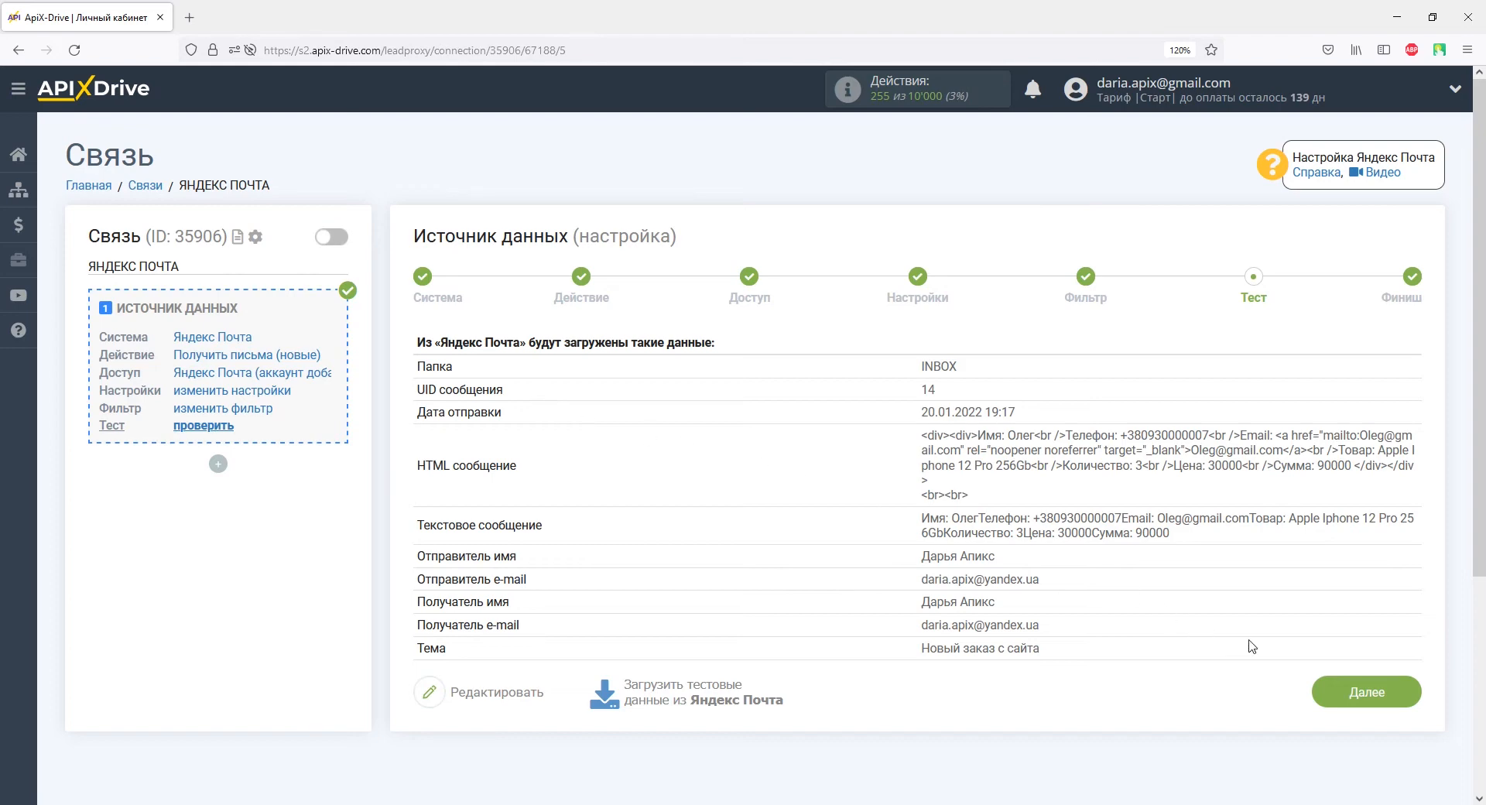
pyautogui.click(1332, 688)
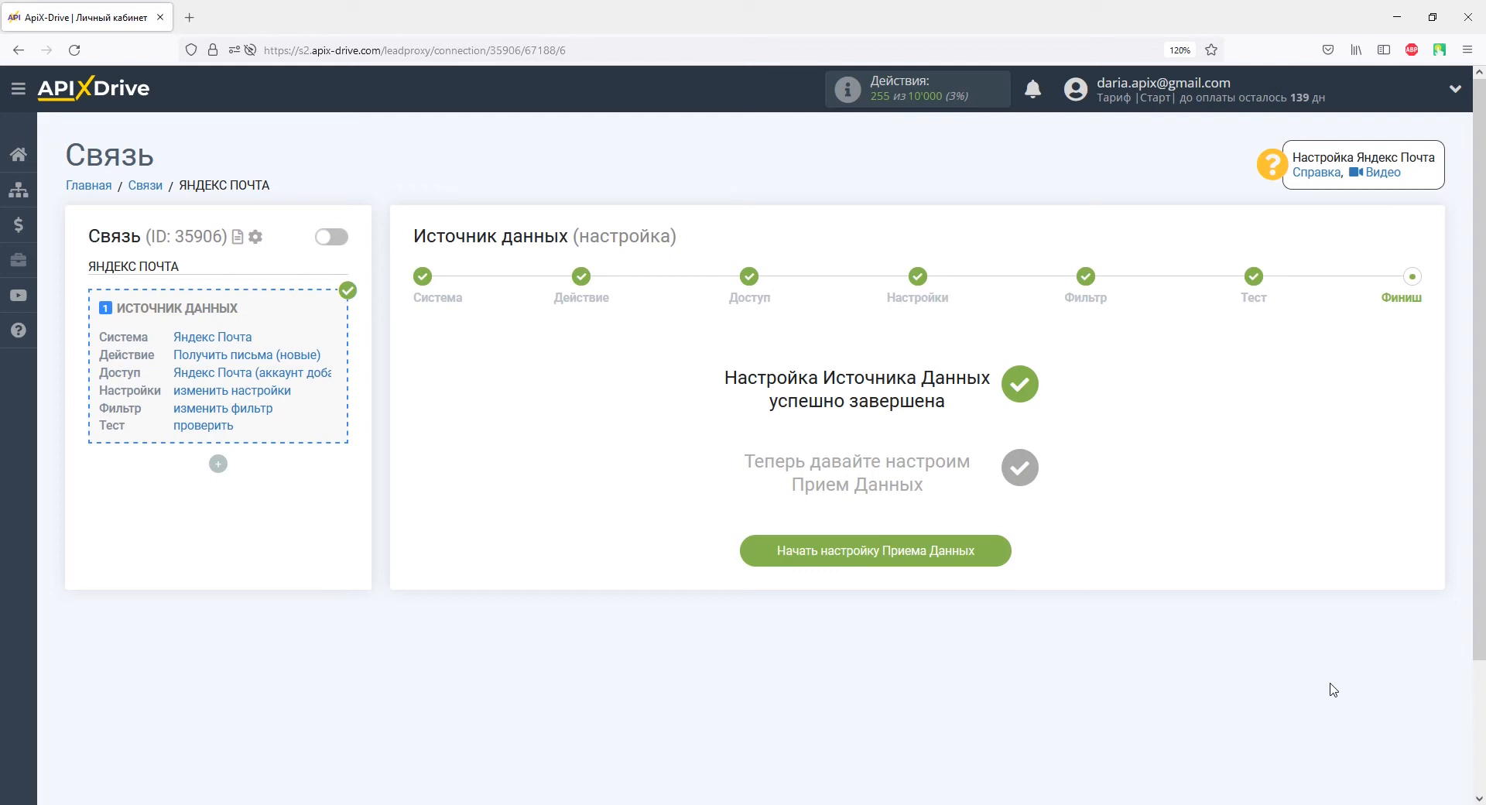
pyautogui.click(969, 556)
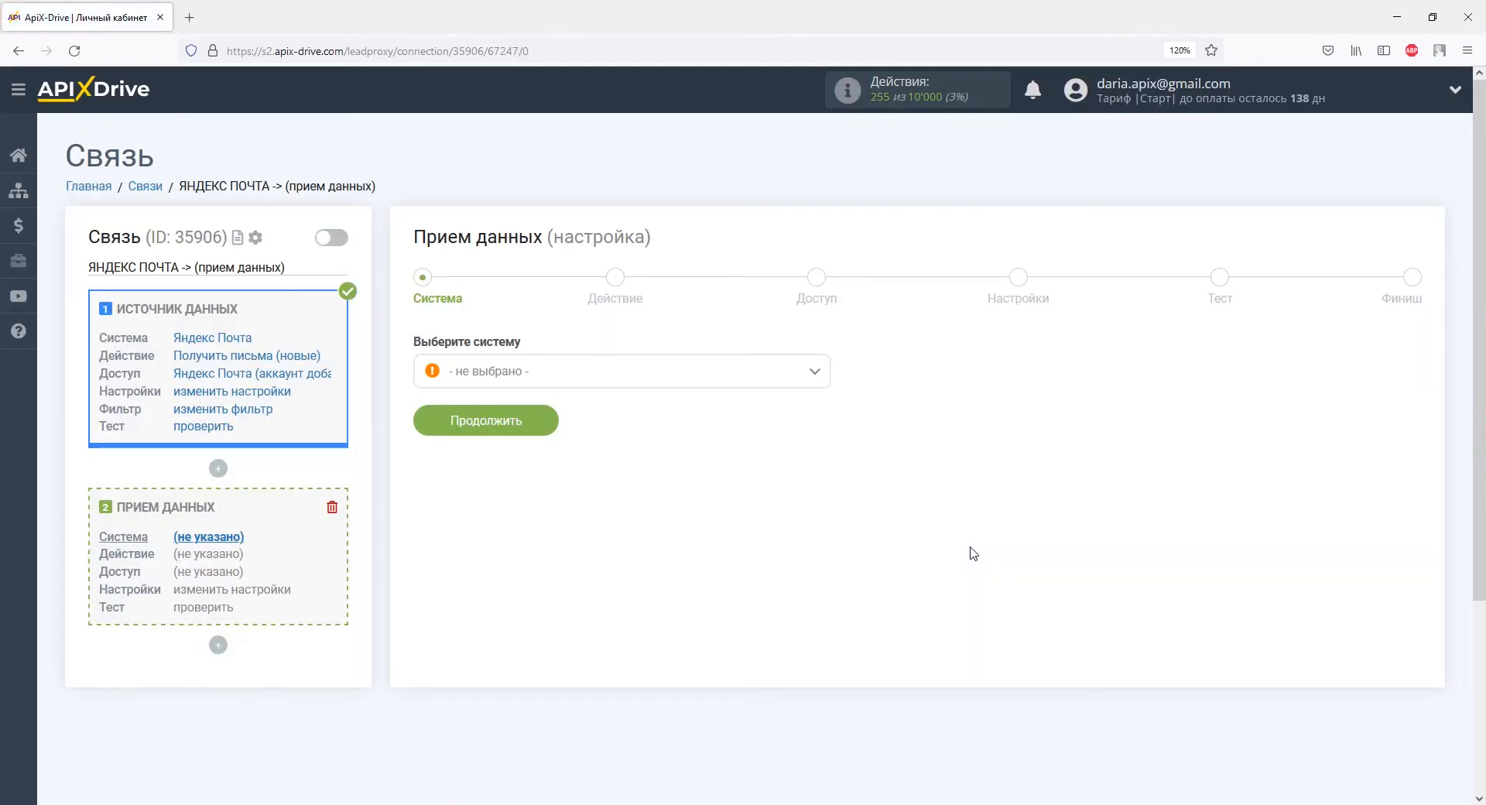
# Step: Make OneBox the receiving system with the action Создать заказ
pyautogui.click(817, 386)
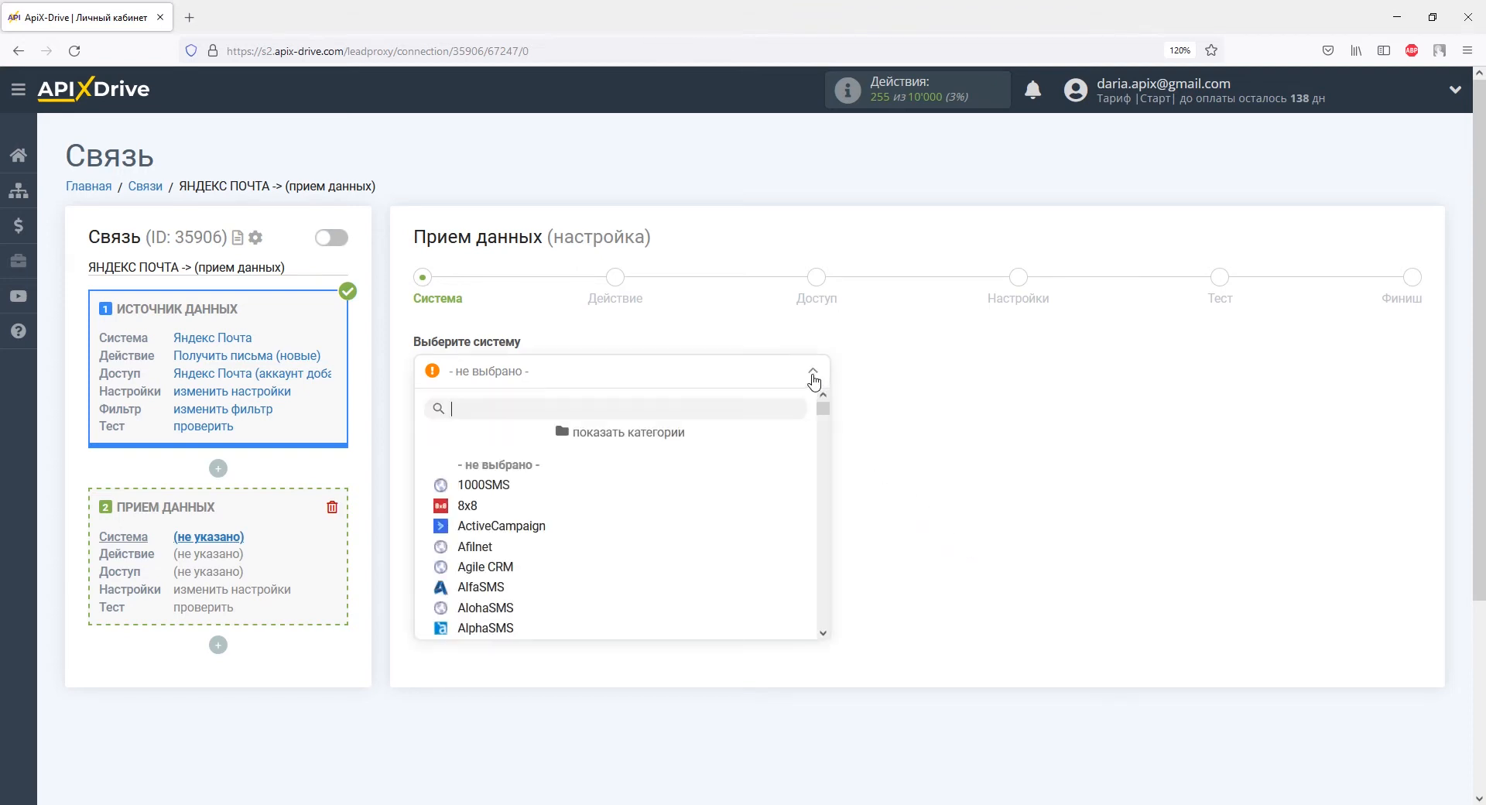
pyautogui.moveTo(821, 410); pyautogui.dragTo(821, 516)
pyautogui.click(499, 476)
pyautogui.click(526, 435)
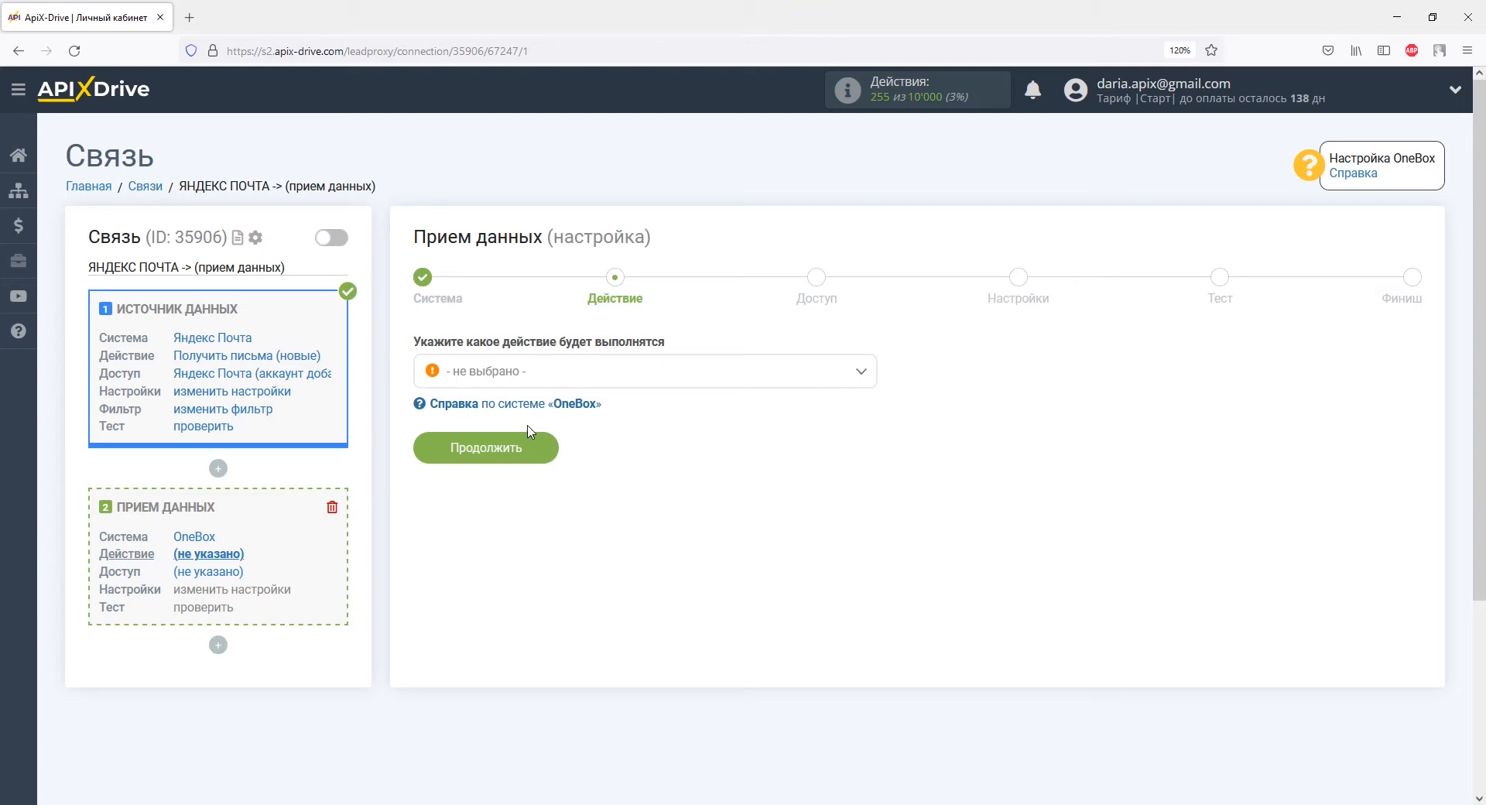
pyautogui.click(526, 383)
pyautogui.click(524, 452)
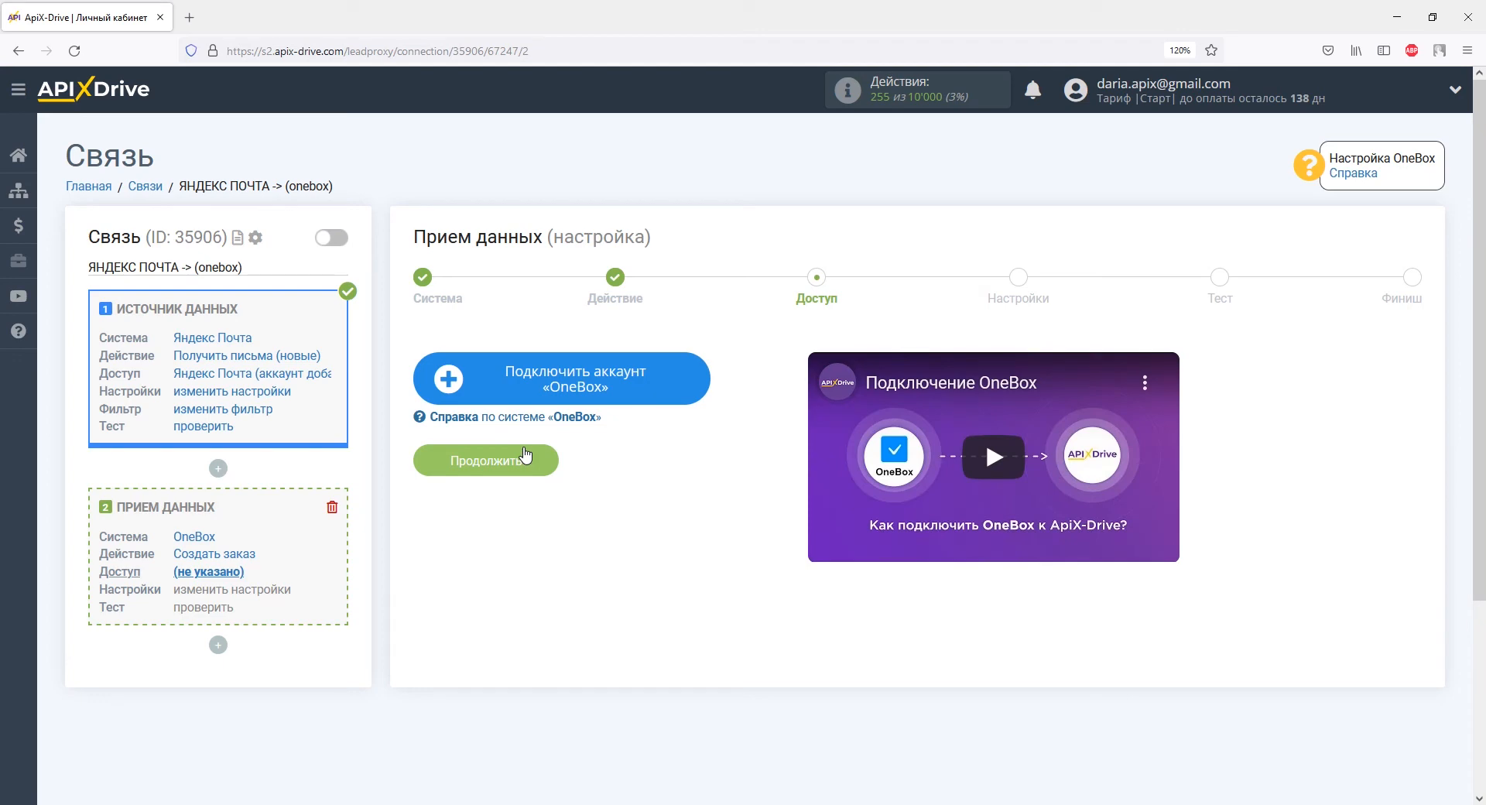
# Step: Open the OneBox connection form and copy the domain from the OneBox OS address bar
pyautogui.click(482, 380)
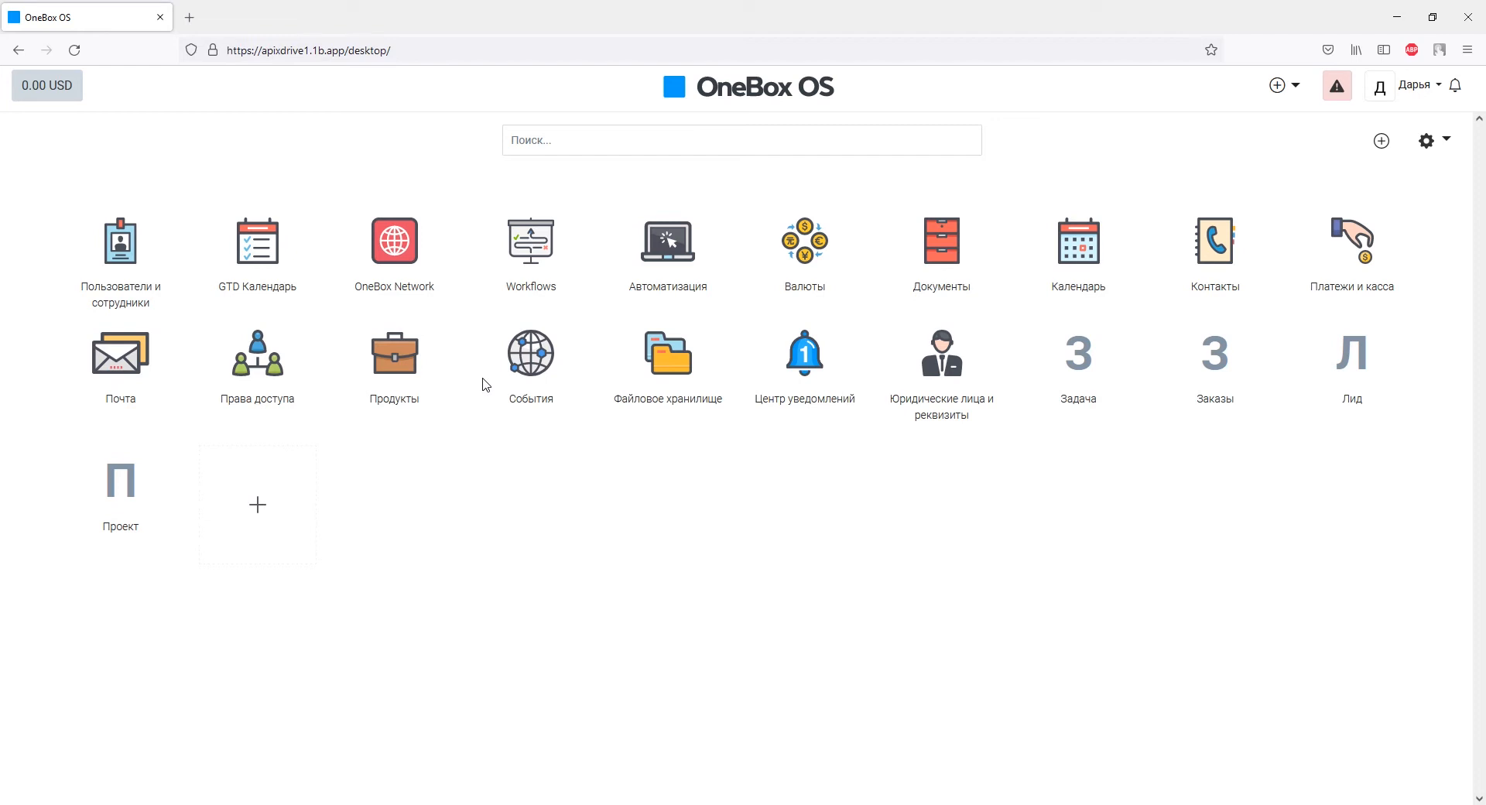
pyautogui.moveTo(261, 50); pyautogui.dragTo(345, 52)
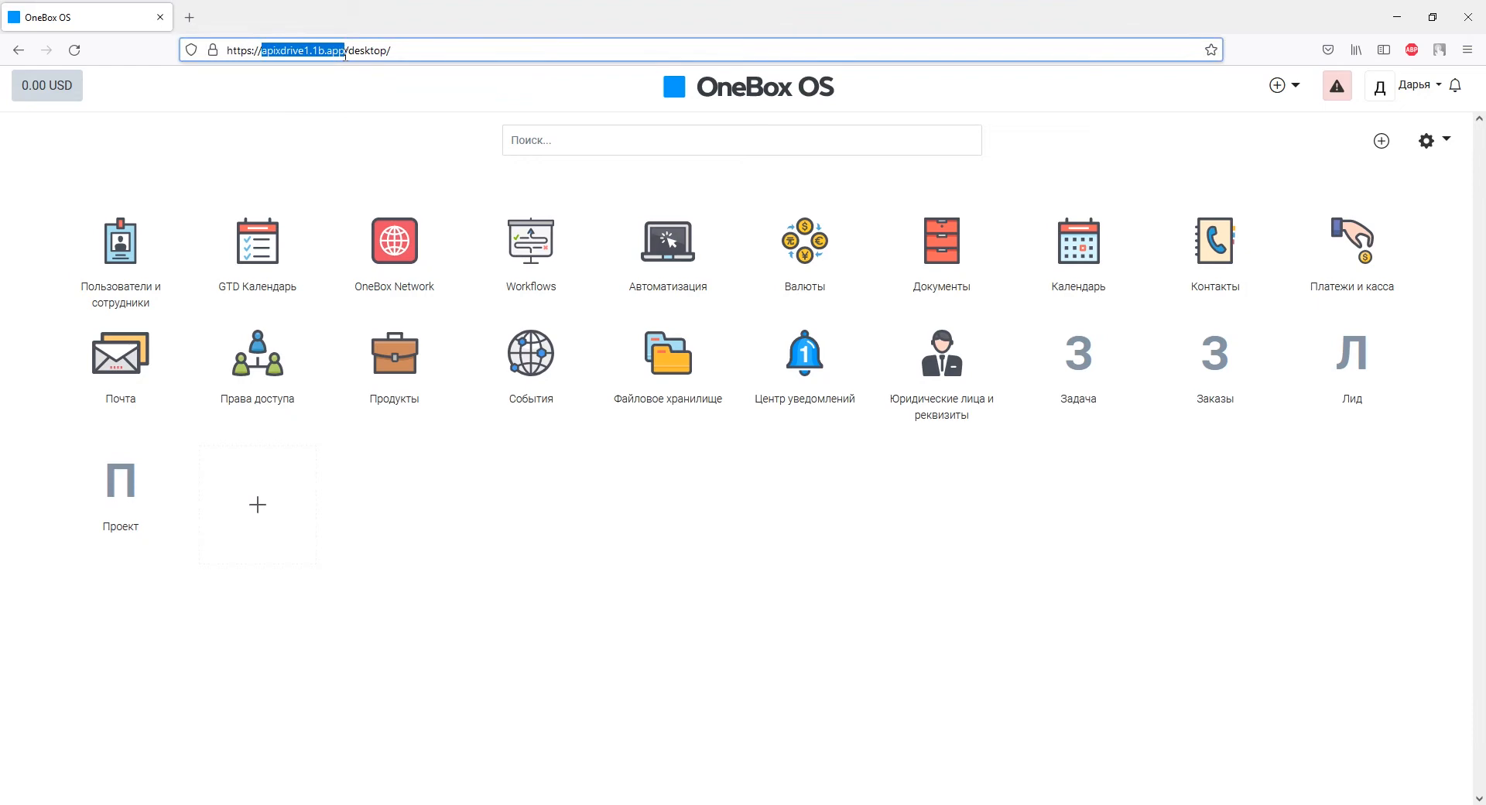
pyautogui.rightClick(345, 53)
pyautogui.click(368, 142)
pyautogui.hotkey('alt', 'Tab')
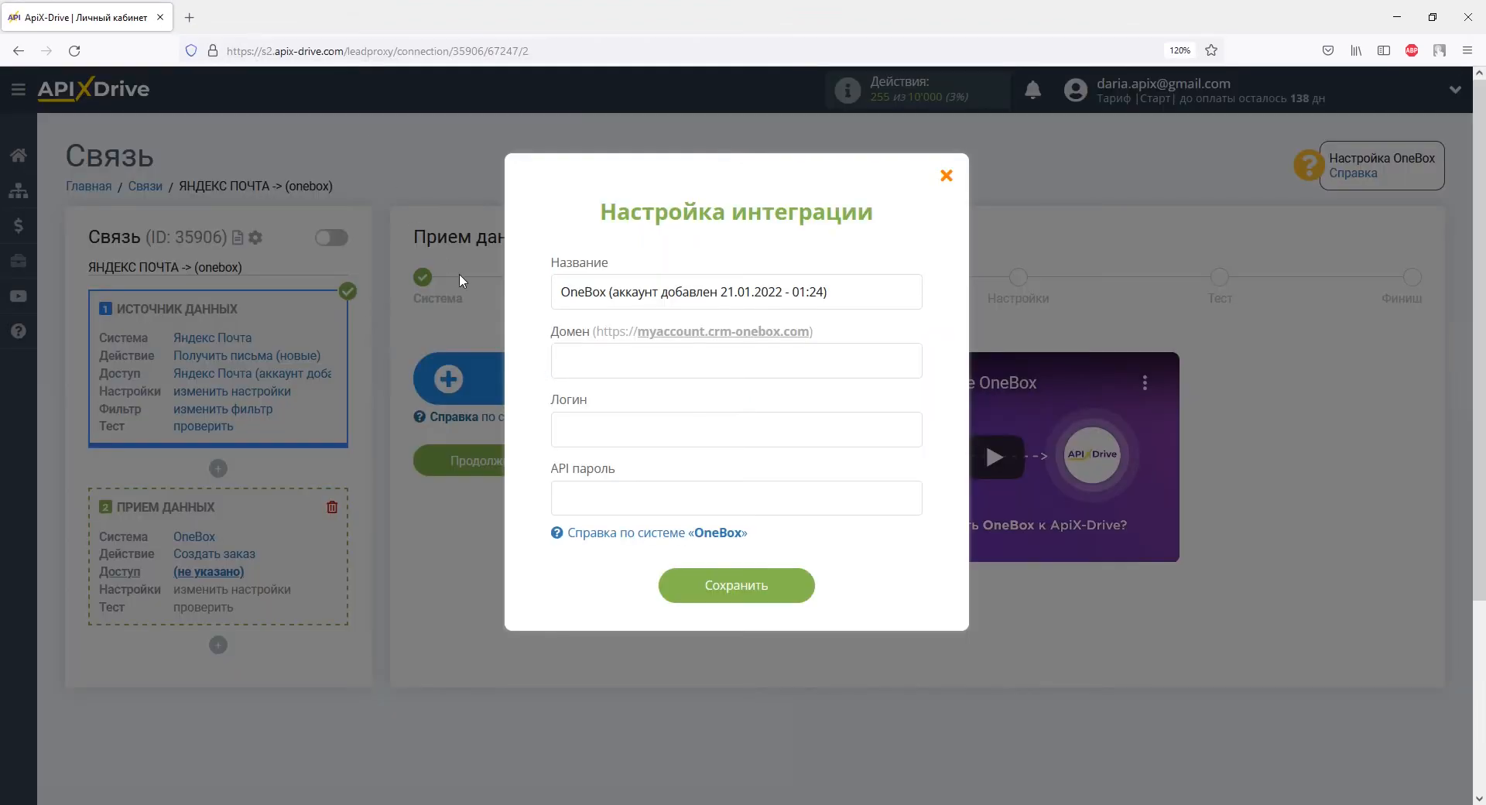
# Step: Paste domain apixdrive1.1b.app into Домен and the account login e-mail into Логин
pyautogui.rightClick(572, 361)
pyautogui.click(608, 475)
pyautogui.click(586, 429)
pyautogui.rightClick(586, 430)
pyautogui.click(624, 541)
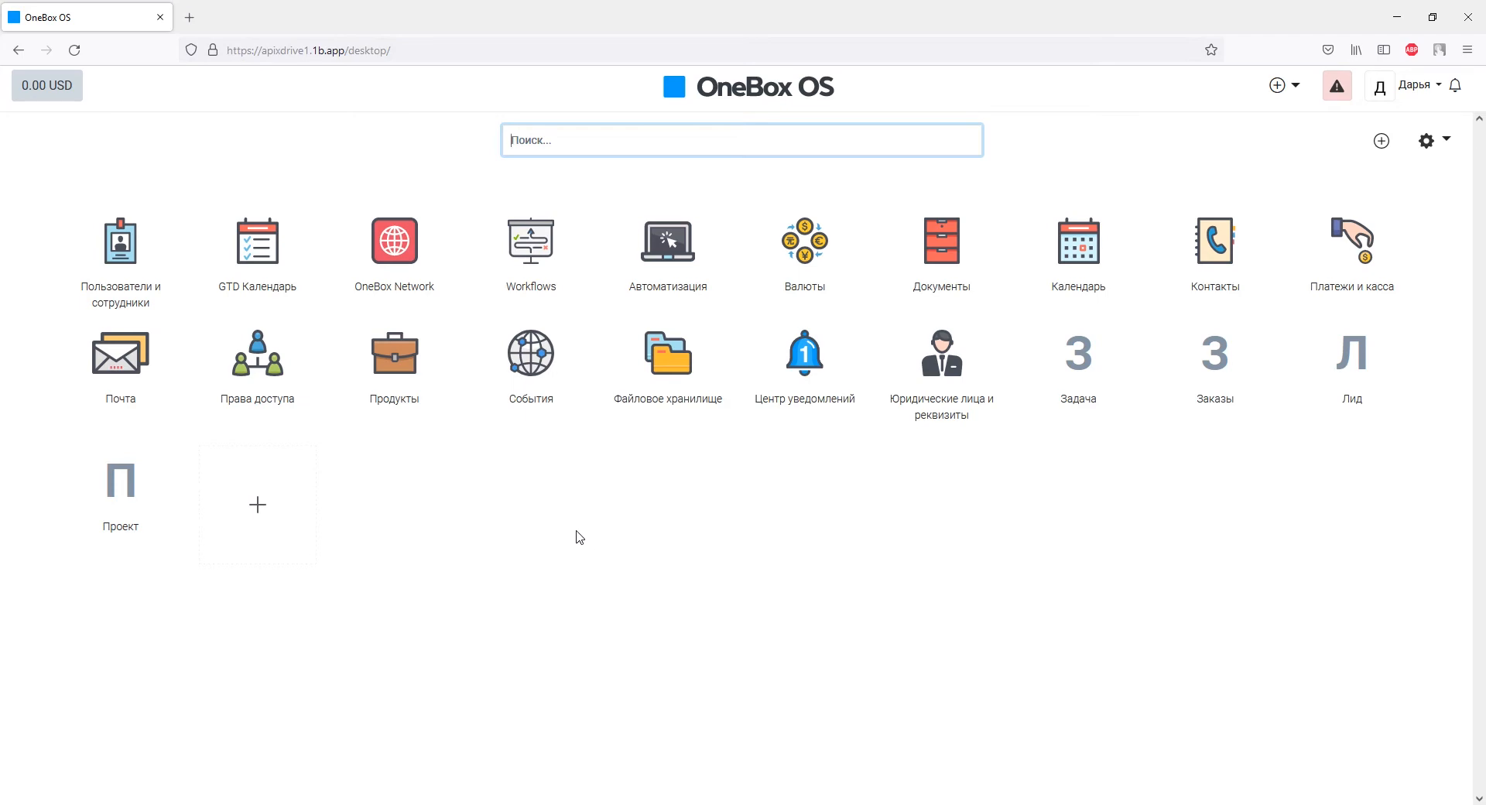
# Step: Search the OneBox app catalog for 'api' and open the API app page
pyautogui.click(251, 506)
pyautogui.click(553, 610)
pyautogui.write('api')
pyautogui.press('Return')
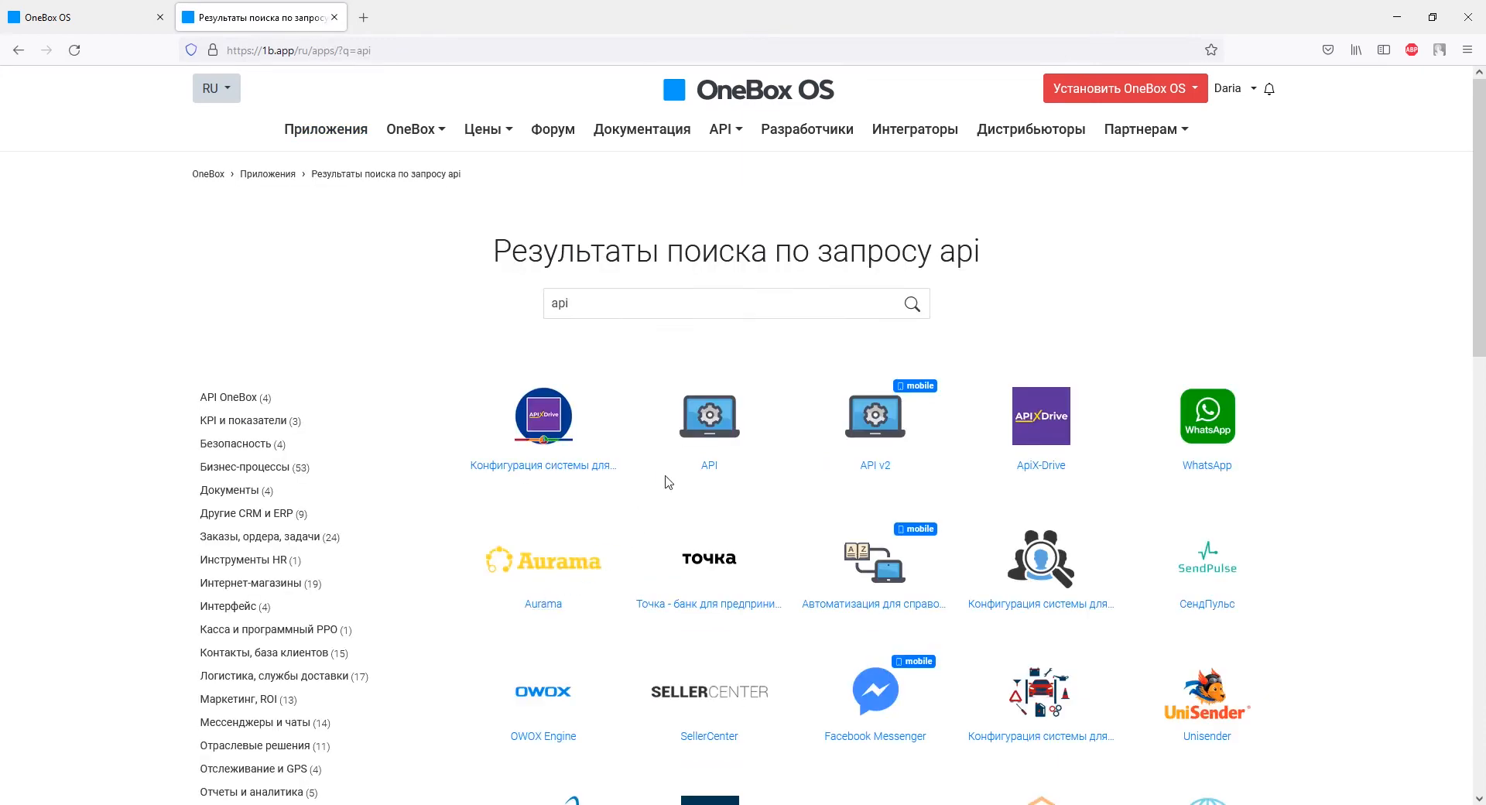
pyautogui.click(708, 423)
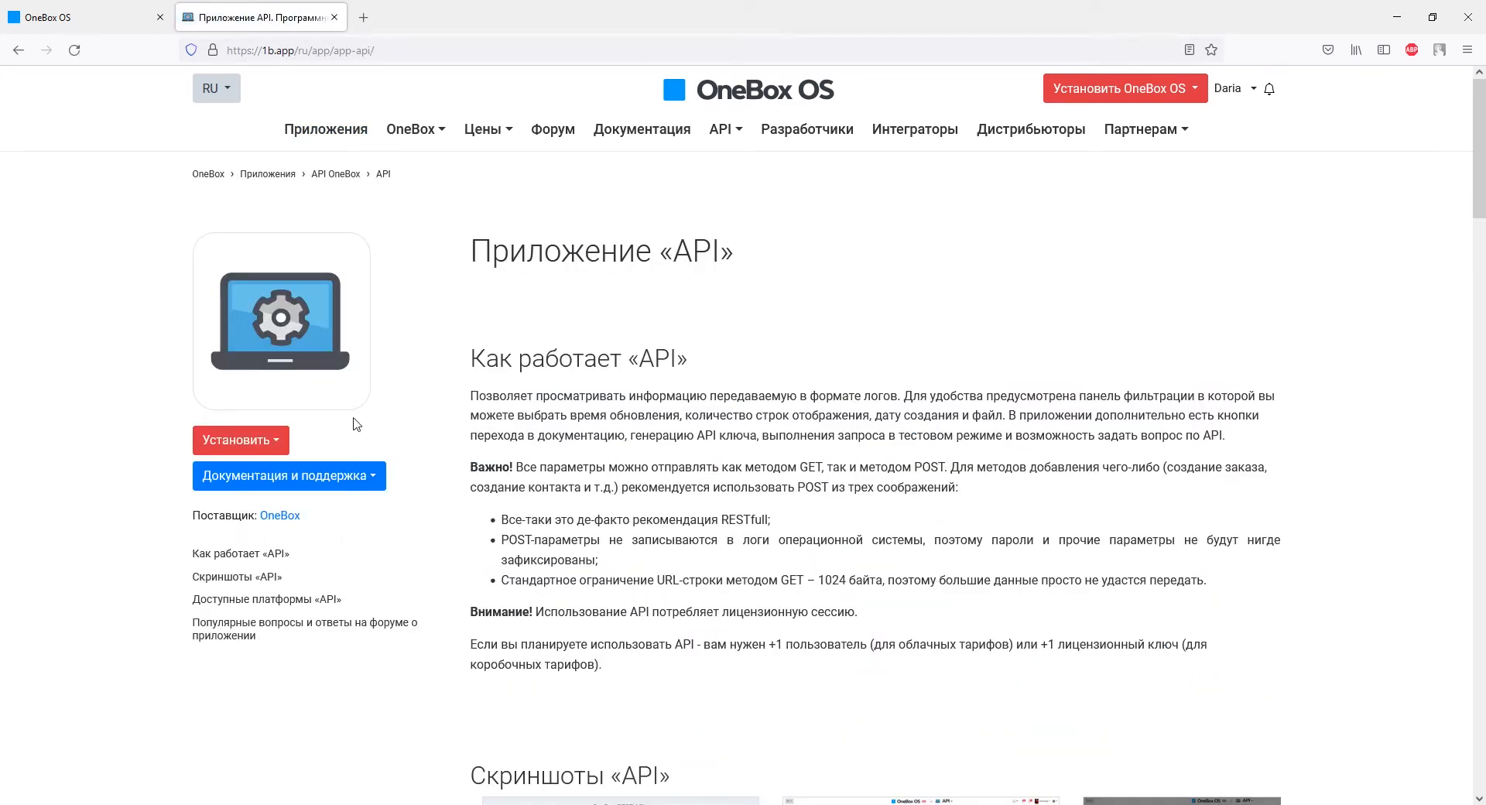
# Step: Install the API app in the cloud on the current instance and reload the desktop
pyautogui.click(257, 439)
pyautogui.click(258, 475)
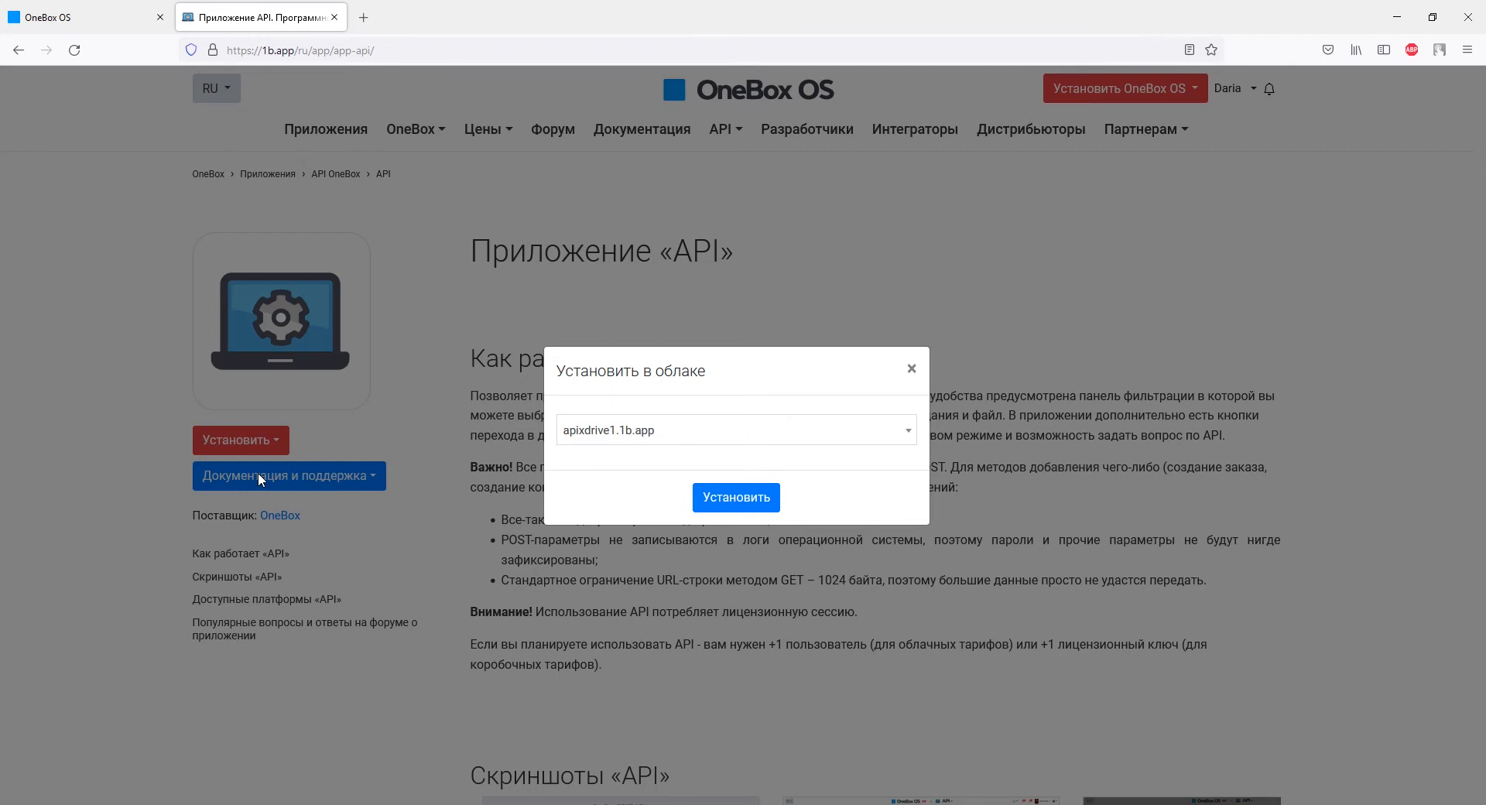
pyautogui.click(626, 440)
pyautogui.click(629, 434)
pyautogui.click(700, 492)
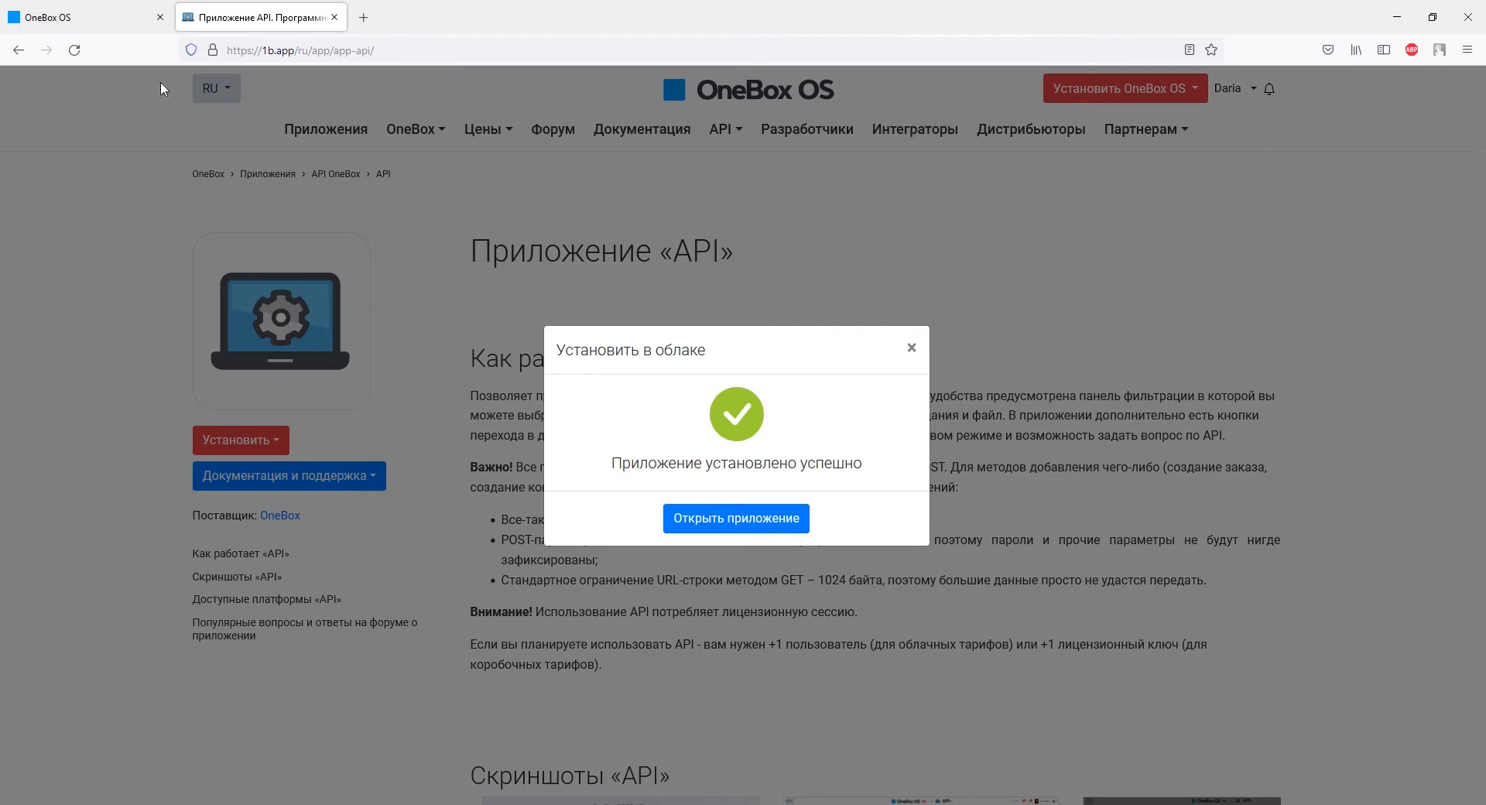
pyautogui.click(96, 23)
pyautogui.click(74, 50)
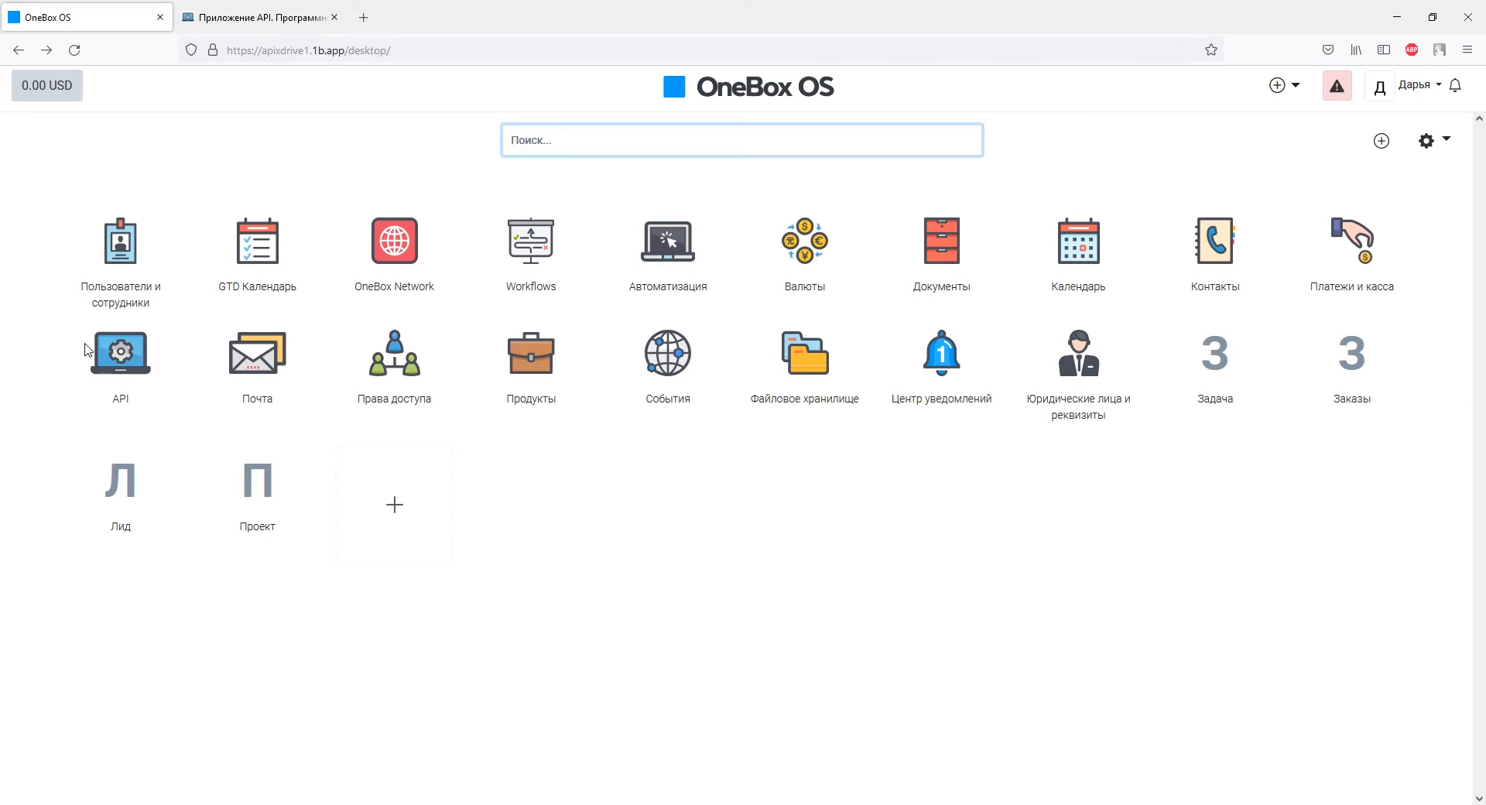
# Step: Give the user a new password in OneBox Пользователи и сотрудники access settings and save
pyautogui.click(100, 302)
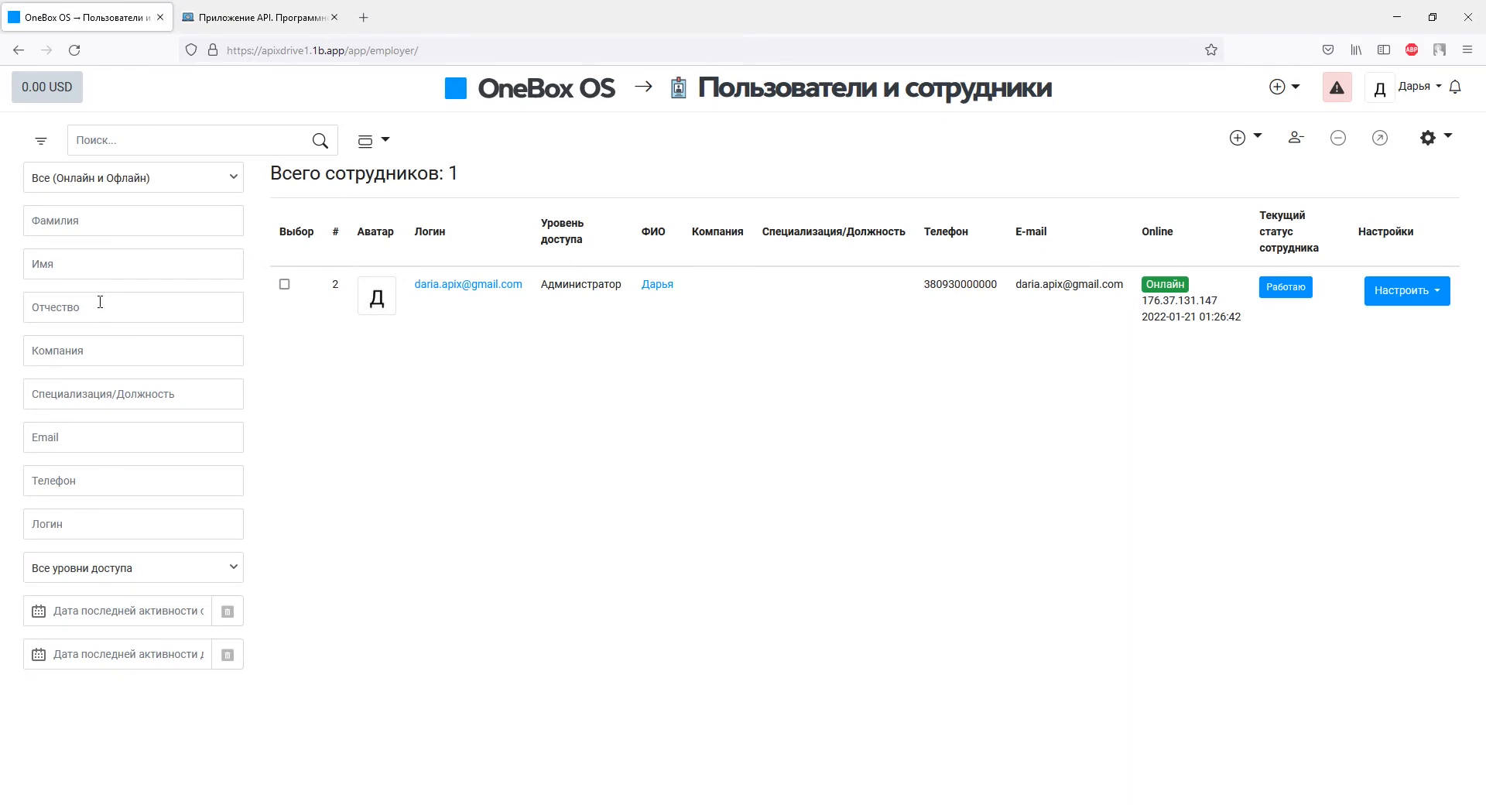
pyautogui.click(426, 284)
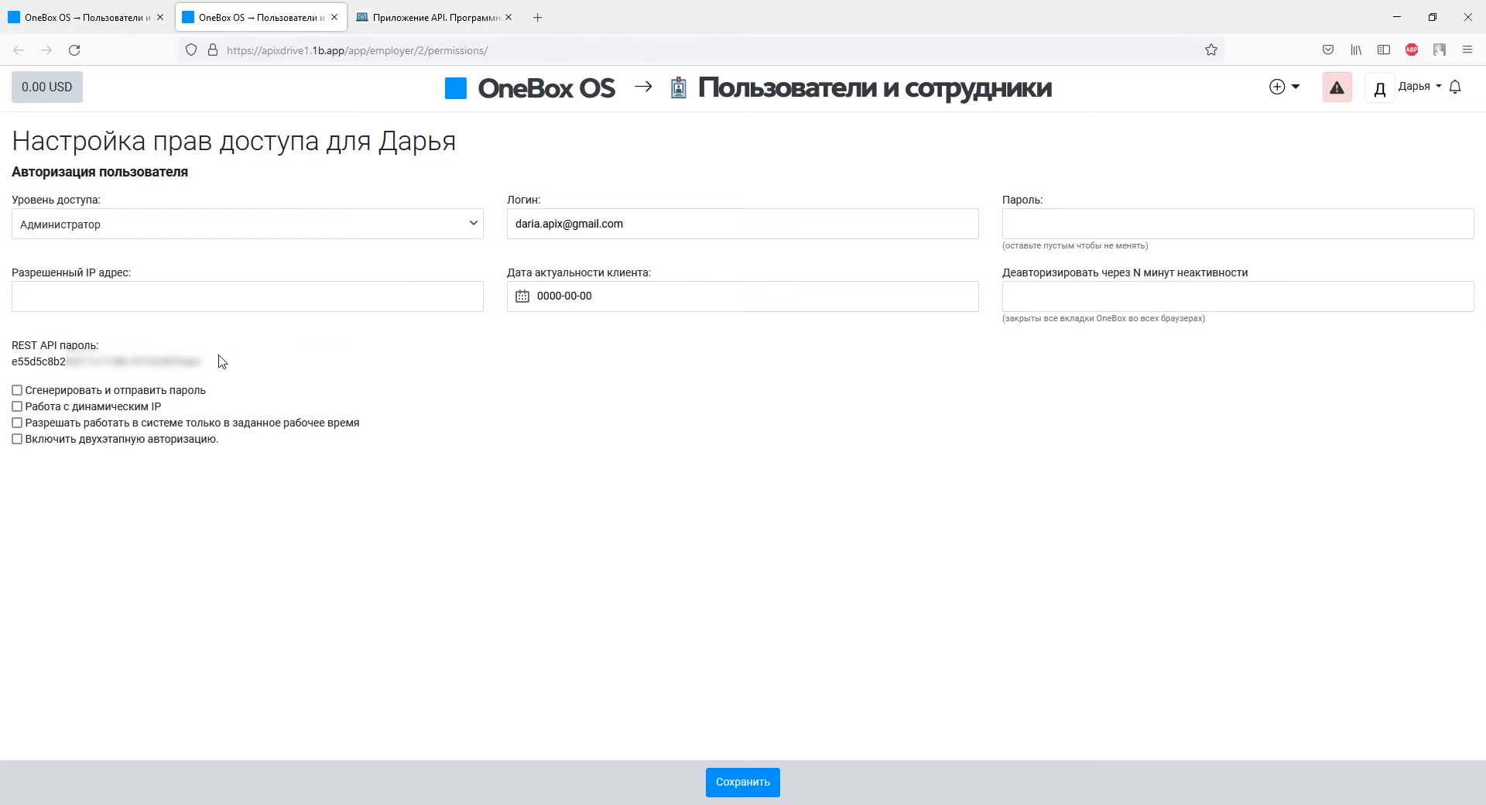
pyautogui.click(1030, 232)
pyautogui.write('12345678910')
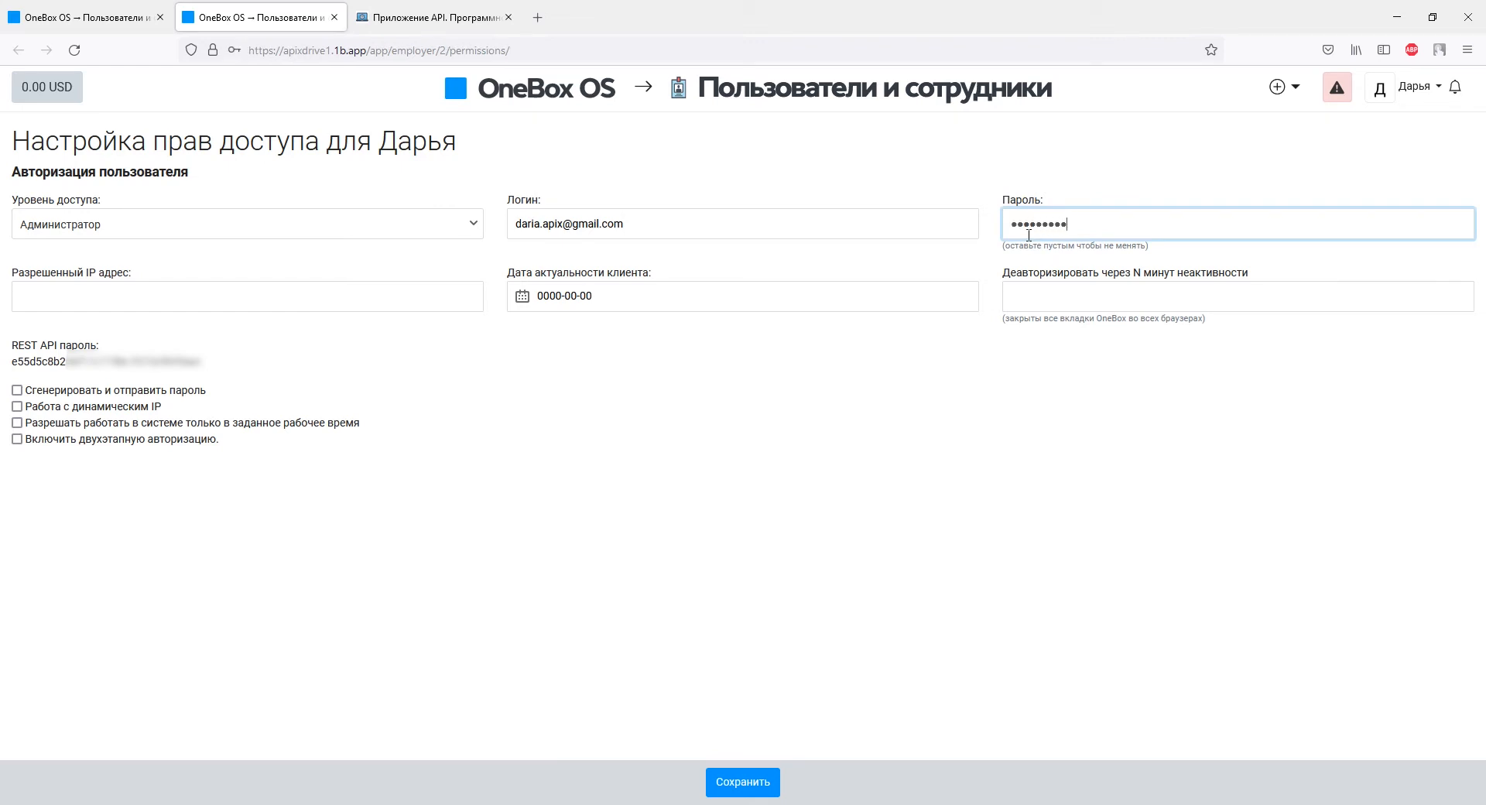
pyautogui.click(743, 782)
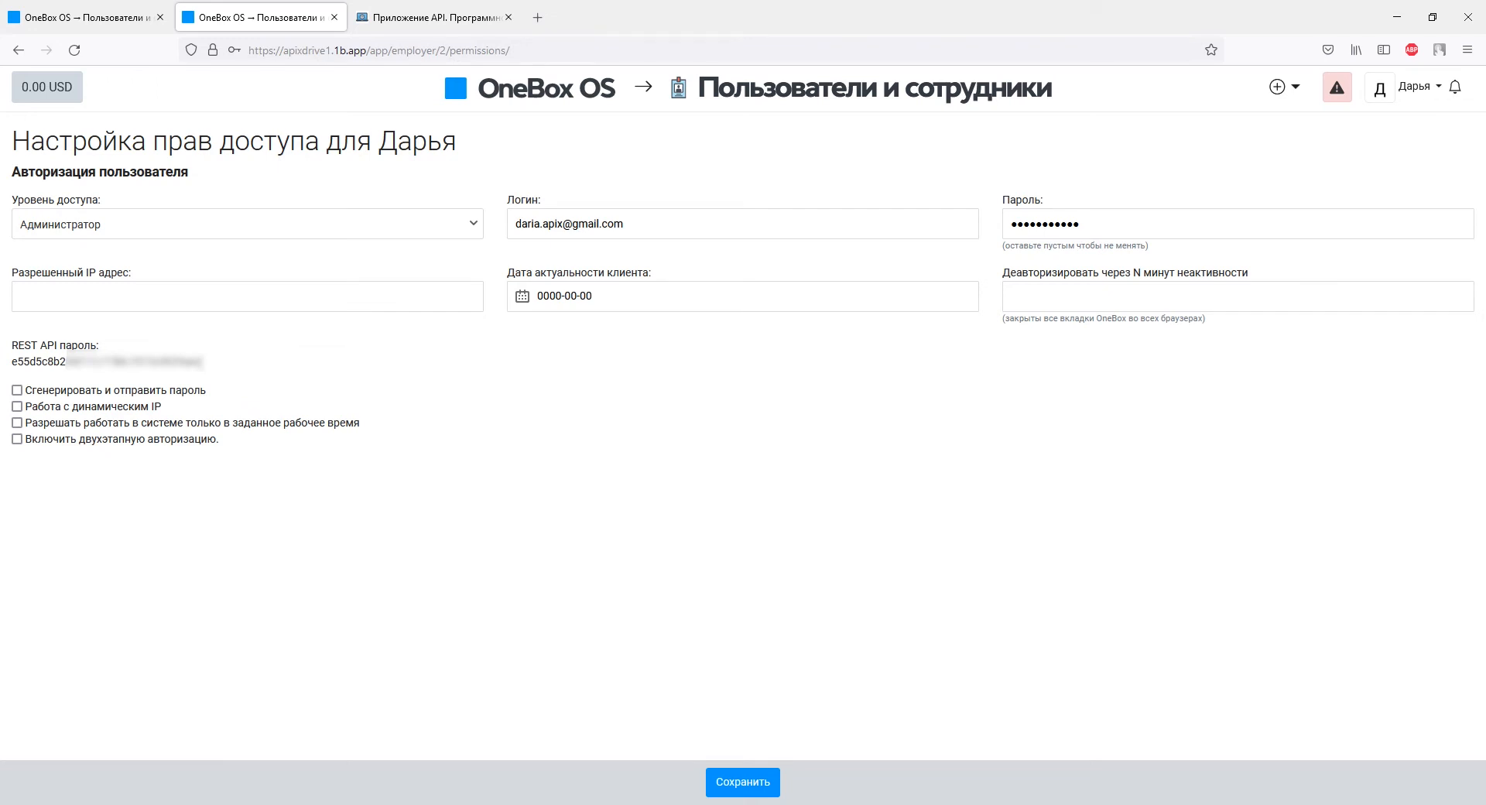
# Step: Copy the REST API password into ApiX-Drive's API пароль field and save the OneBox connection
pyautogui.moveTo(202, 362); pyautogui.dragTo(13, 362)
pyautogui.rightClick(14, 362)
pyautogui.click(43, 378)
pyautogui.hotkey('alt', 'Tab')
pyautogui.click(581, 496)
pyautogui.rightClick(581, 496)
pyautogui.click(613, 597)
pyautogui.click(682, 587)
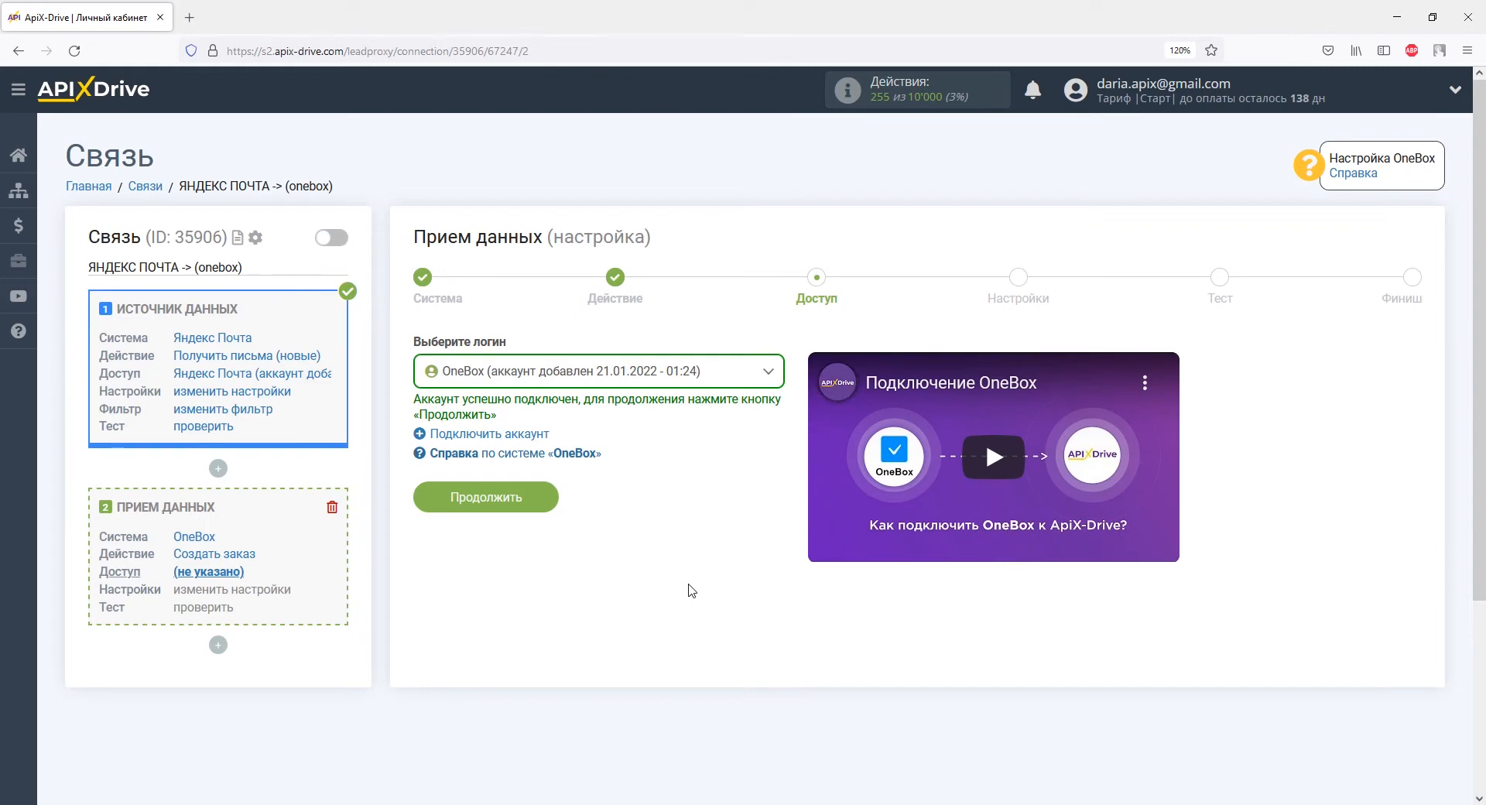
# Step: Fill the OneBox E-mail клиента and Имя клиента fields with the Yandex Mail Текстовое сообщение
pyautogui.click(541, 494)
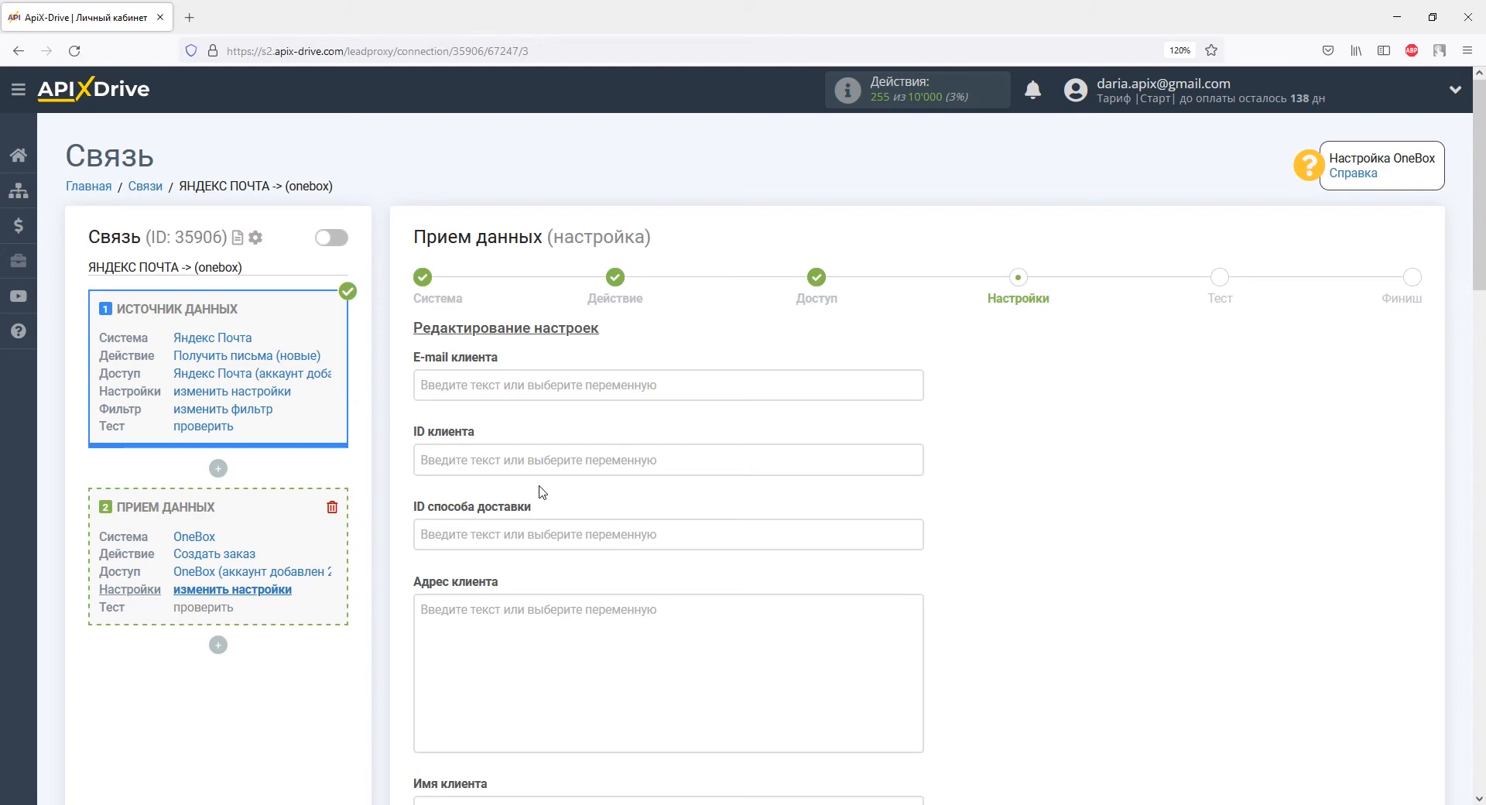
pyautogui.click(532, 385)
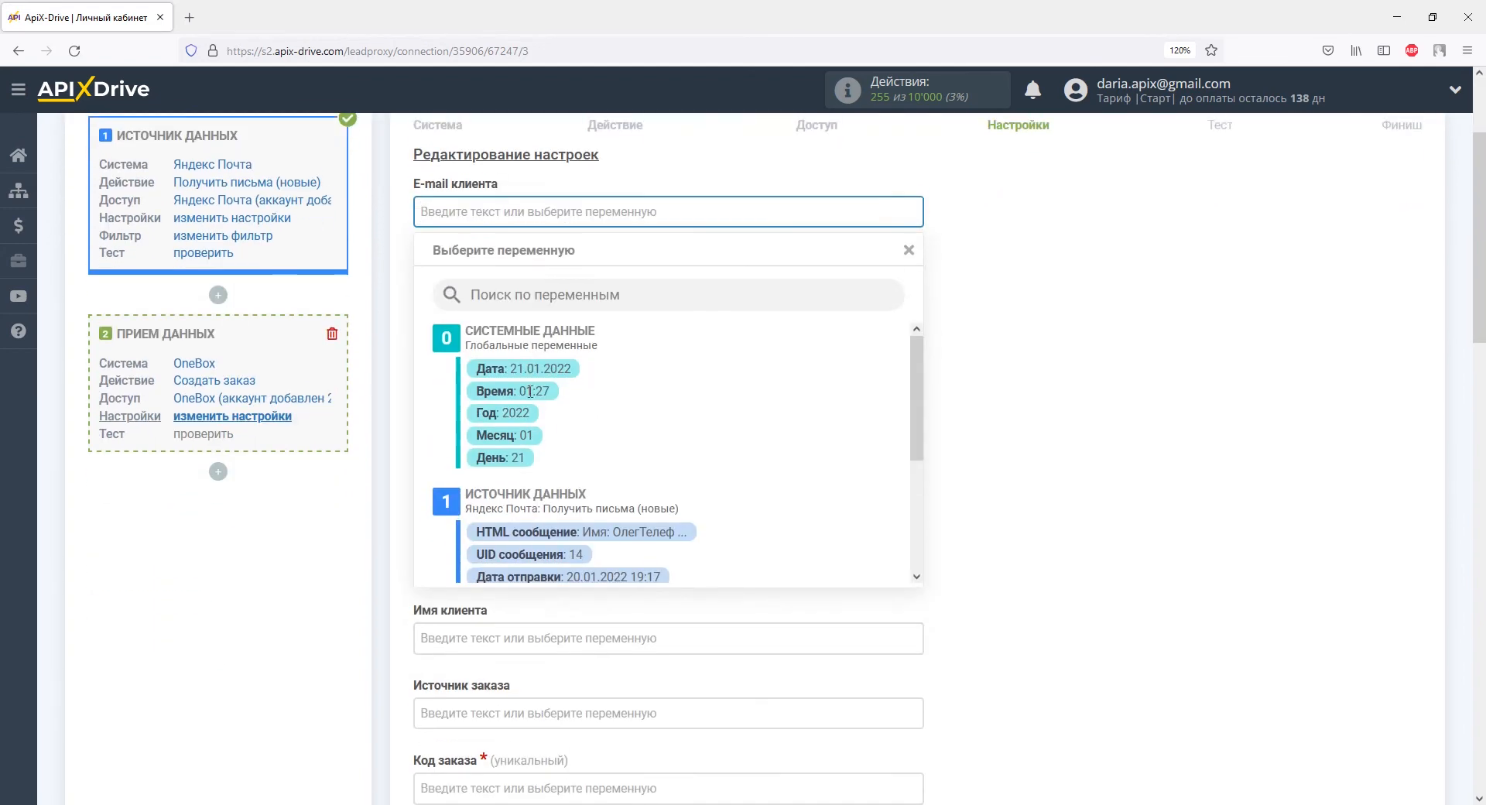
pyautogui.scroll(-4, 820, 449)
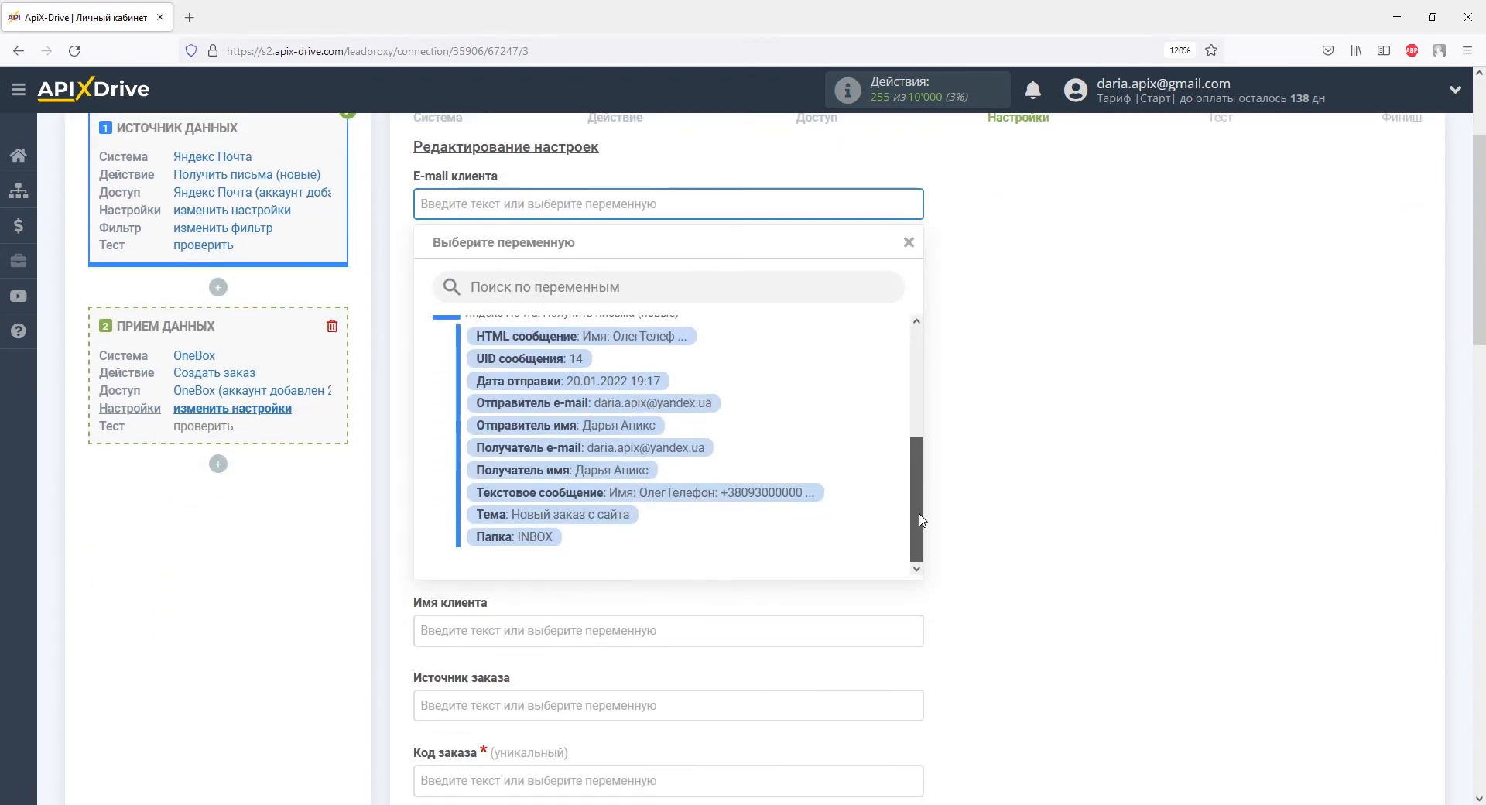
pyautogui.click(793, 504)
pyautogui.scroll(-4, 782, 504)
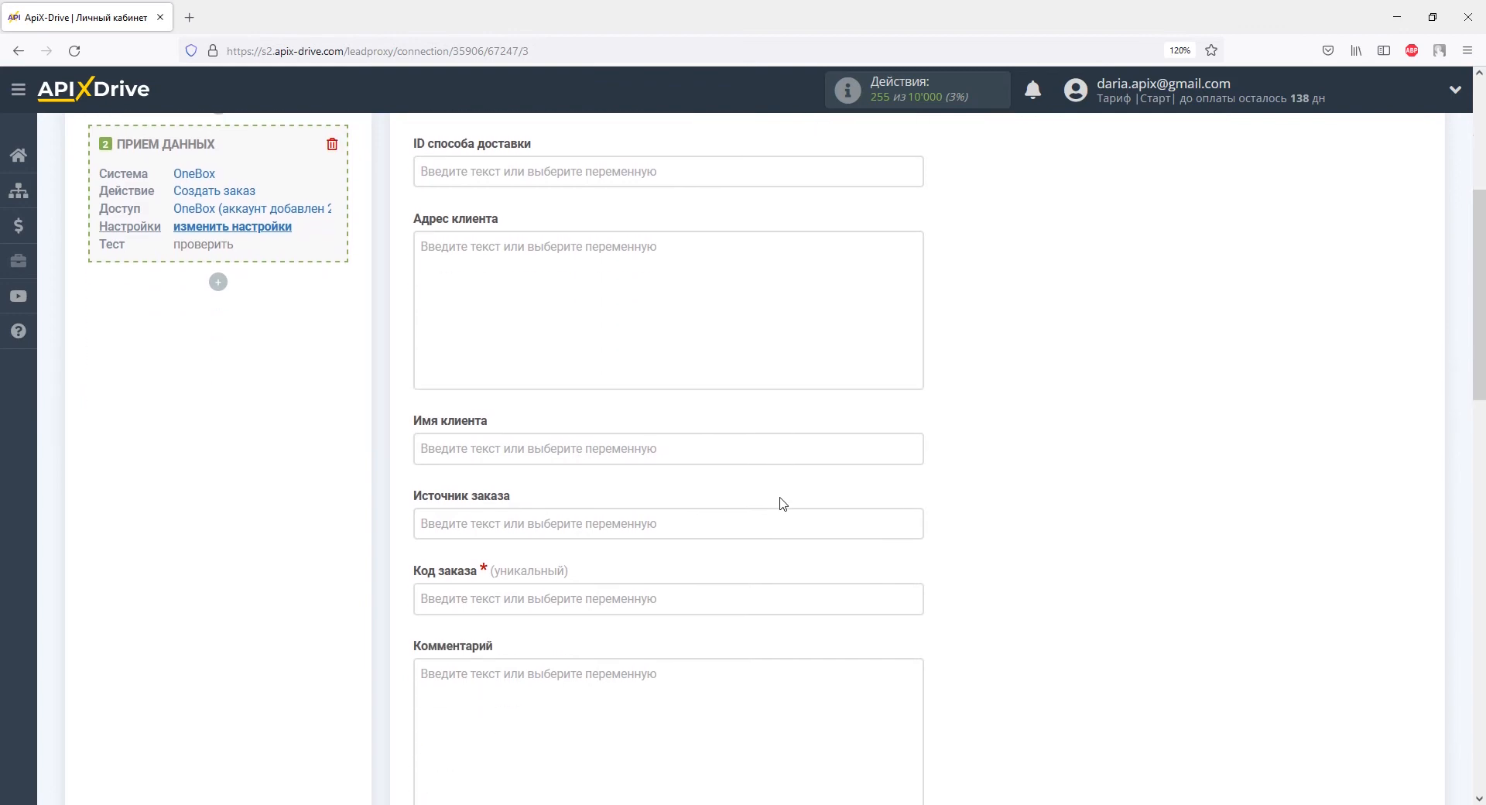
pyautogui.click(629, 426)
pyautogui.moveTo(915, 411); pyautogui.dragTo(915, 523)
pyautogui.click(774, 499)
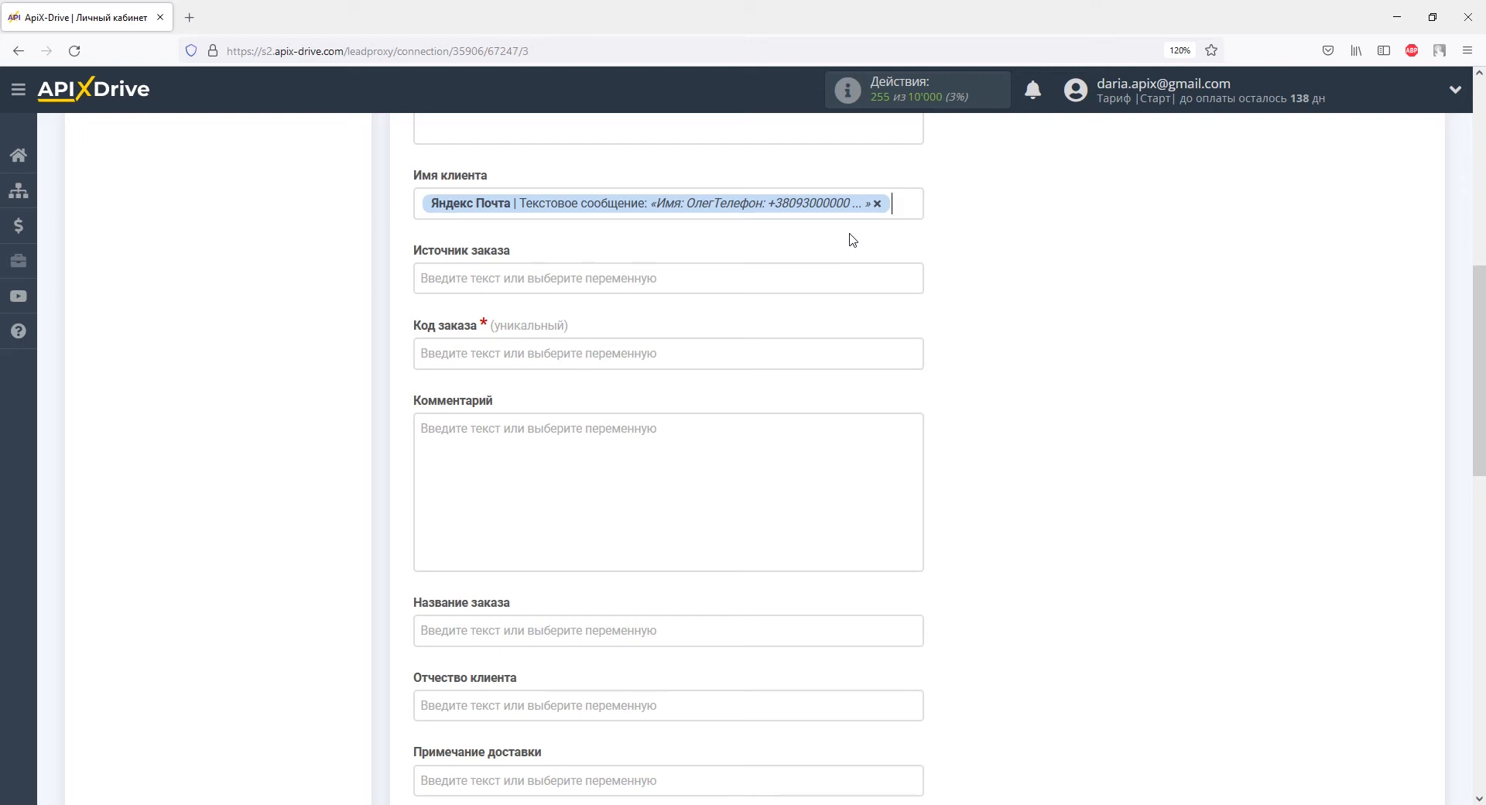
# Step: Set the Код заказа field to 1
pyautogui.click(777, 353)
pyautogui.write('1')
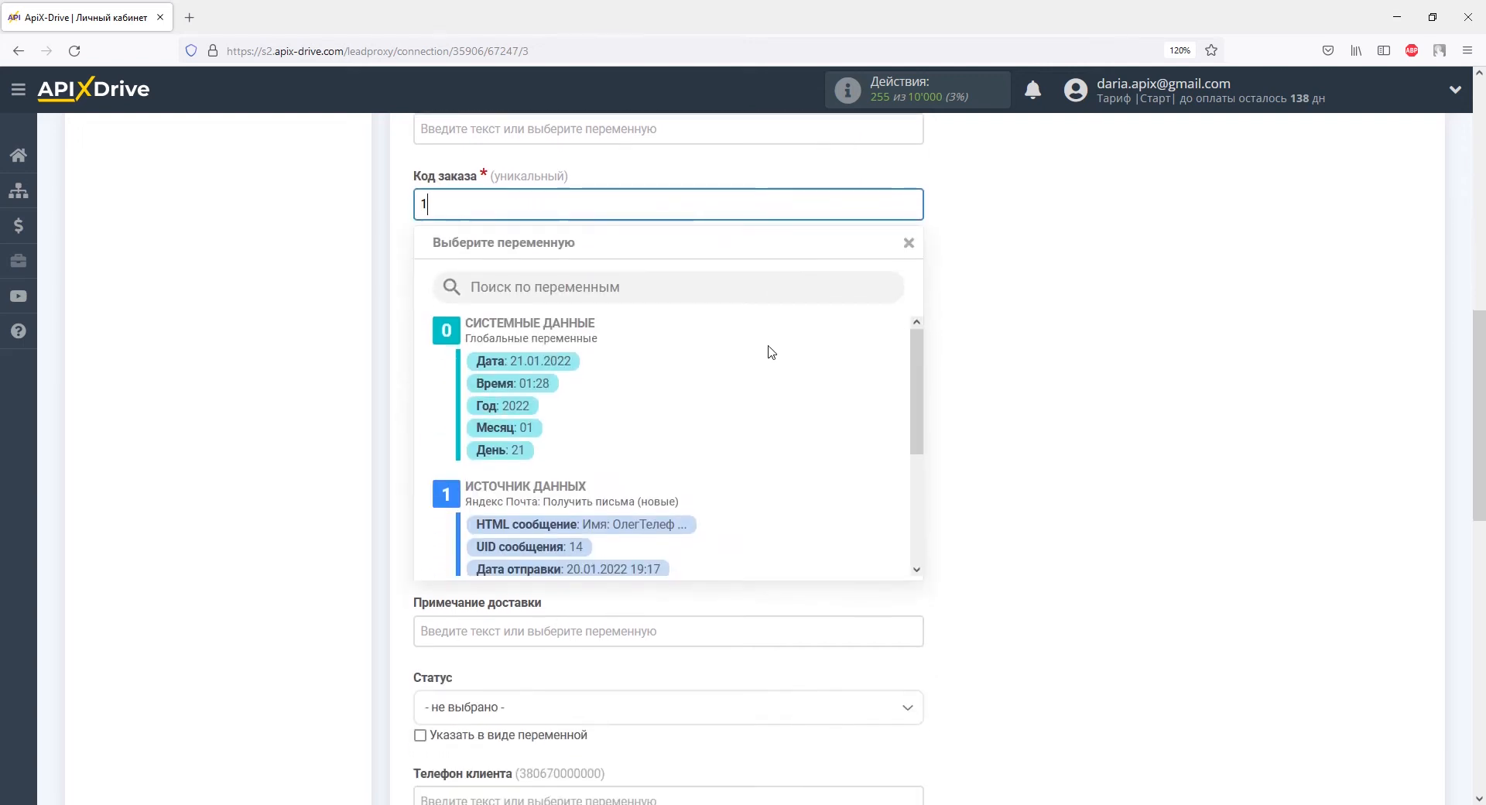
pyautogui.click(380, 334)
pyautogui.scroll(-10, 386, 337)
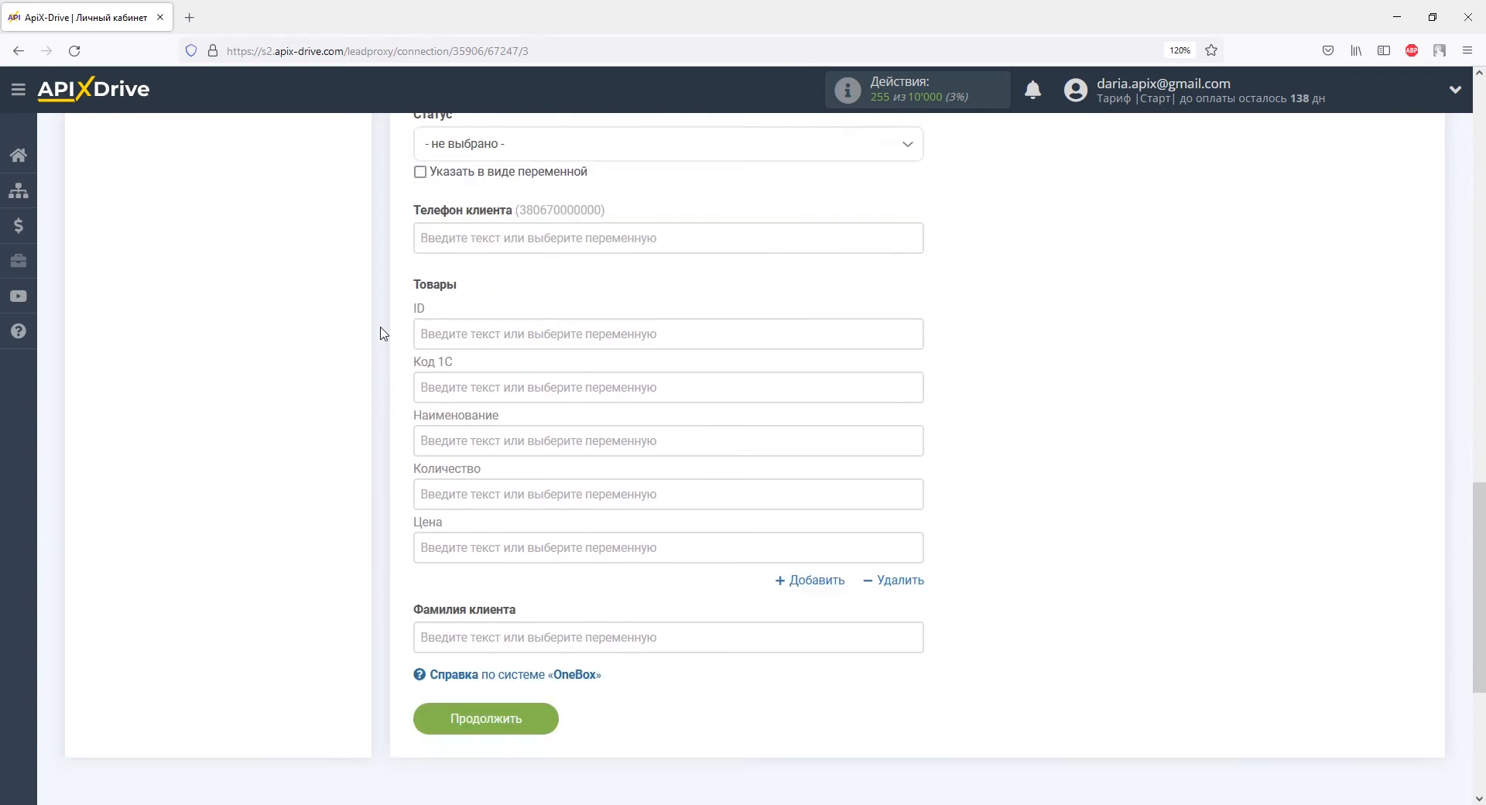
# Step: Check the test e-mail and client name values, then insert a Форматирование данных block before OneBox
pyautogui.click(445, 404)
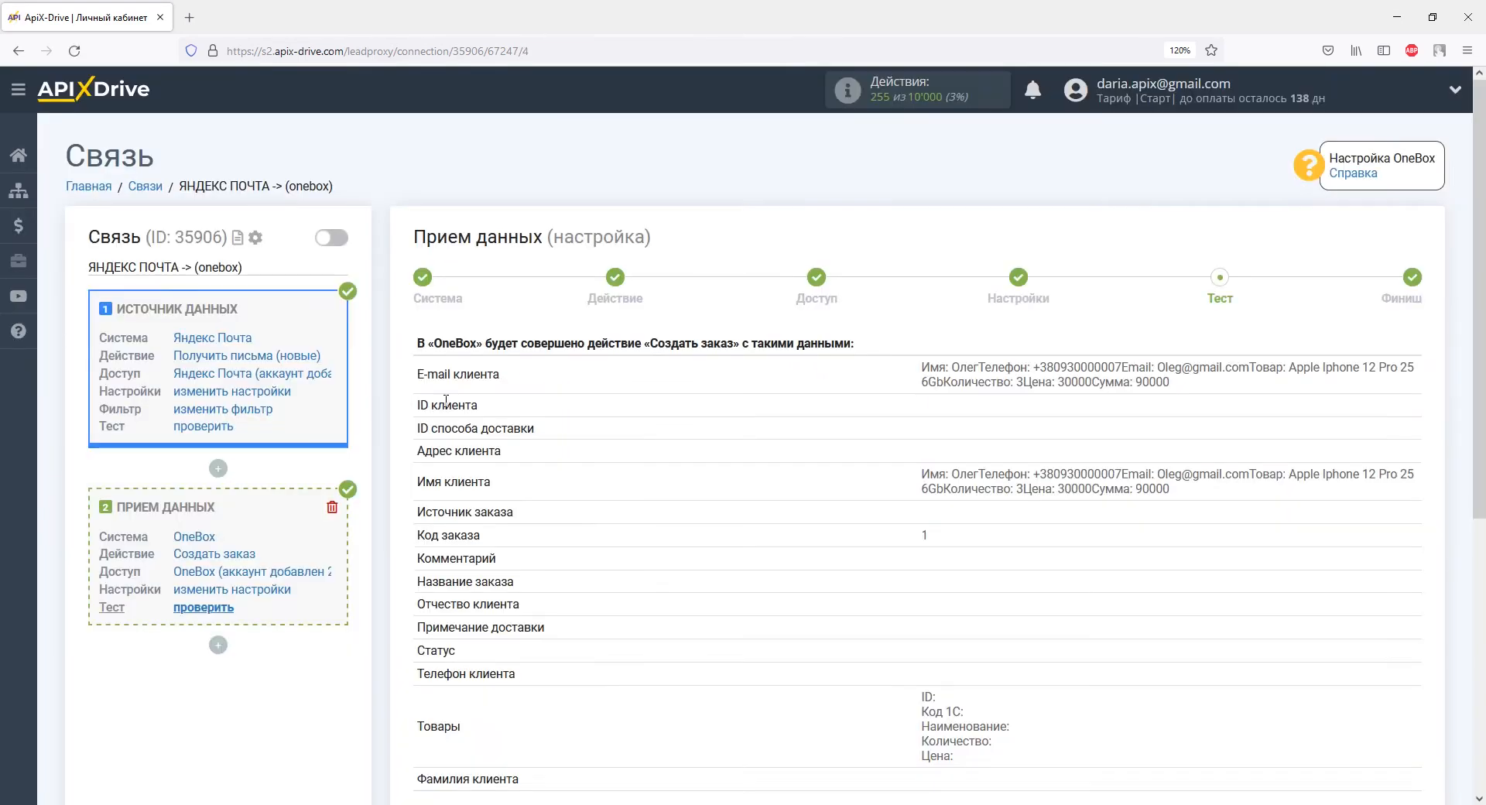
pyautogui.tripleClick(469, 377)
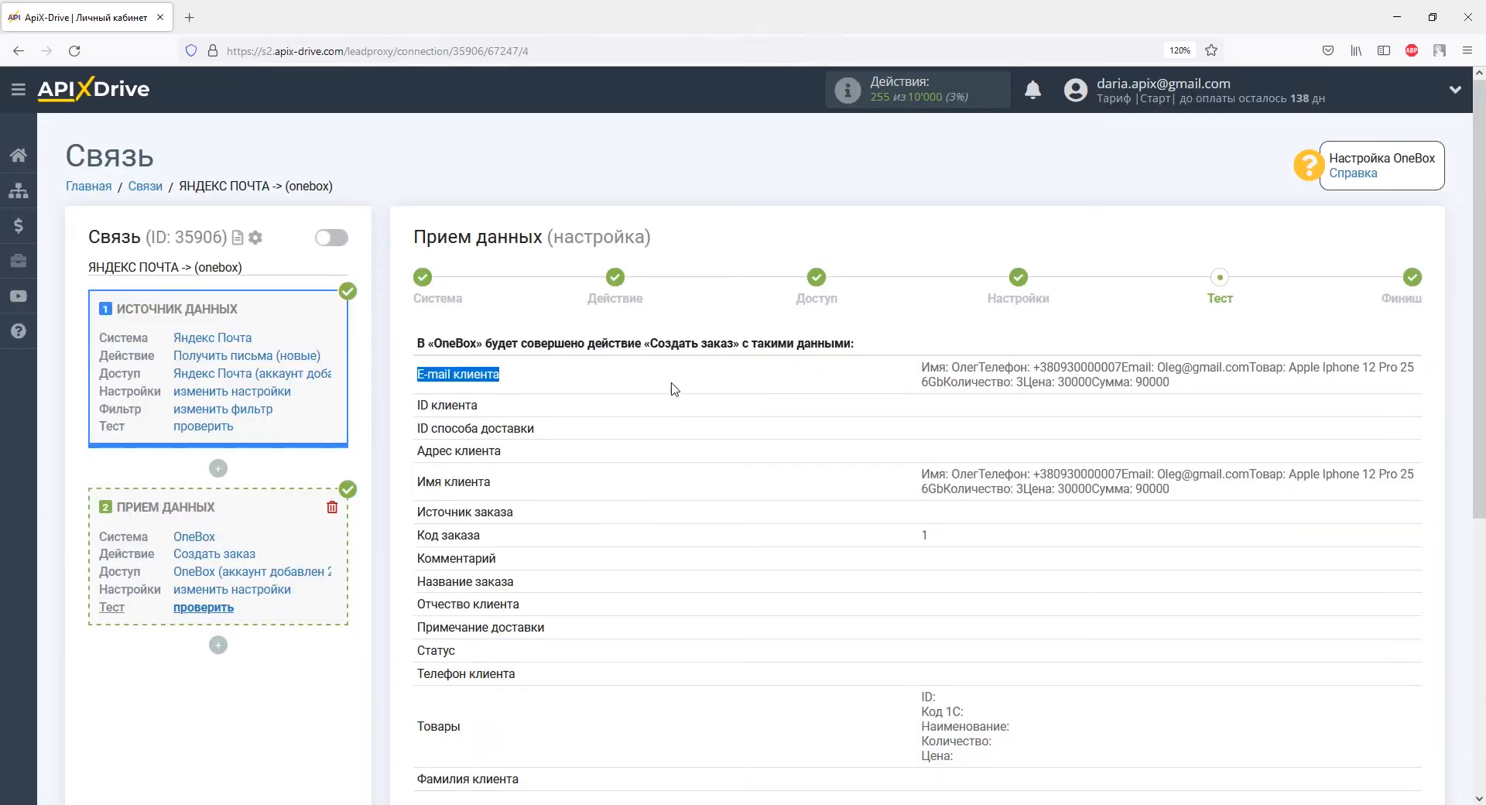
pyautogui.moveTo(921, 370); pyautogui.dragTo(1192, 394)
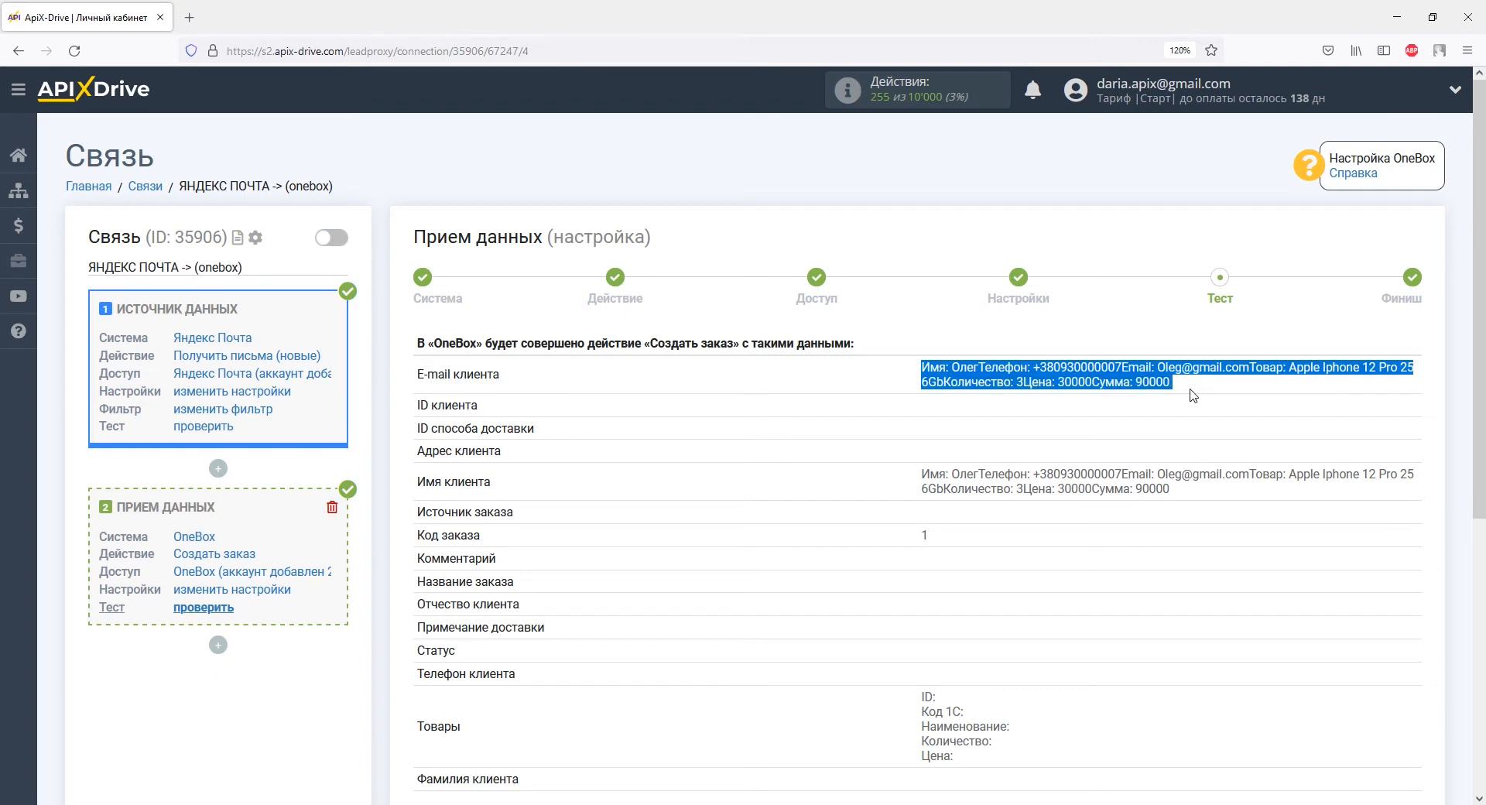
pyautogui.moveTo(416, 480); pyautogui.dragTo(496, 492)
pyautogui.moveTo(923, 475); pyautogui.dragTo(1184, 499)
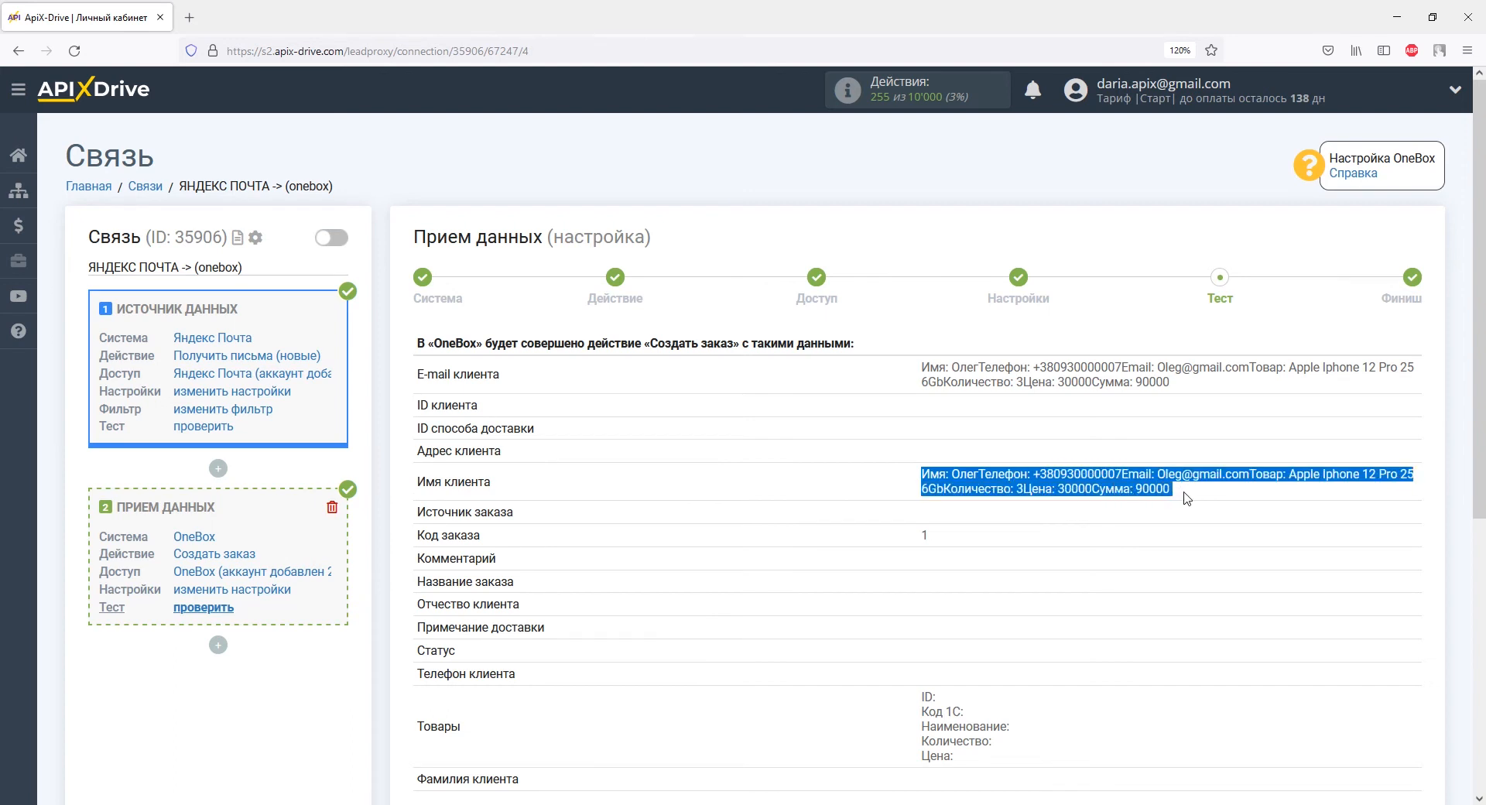
pyautogui.click(1193, 498)
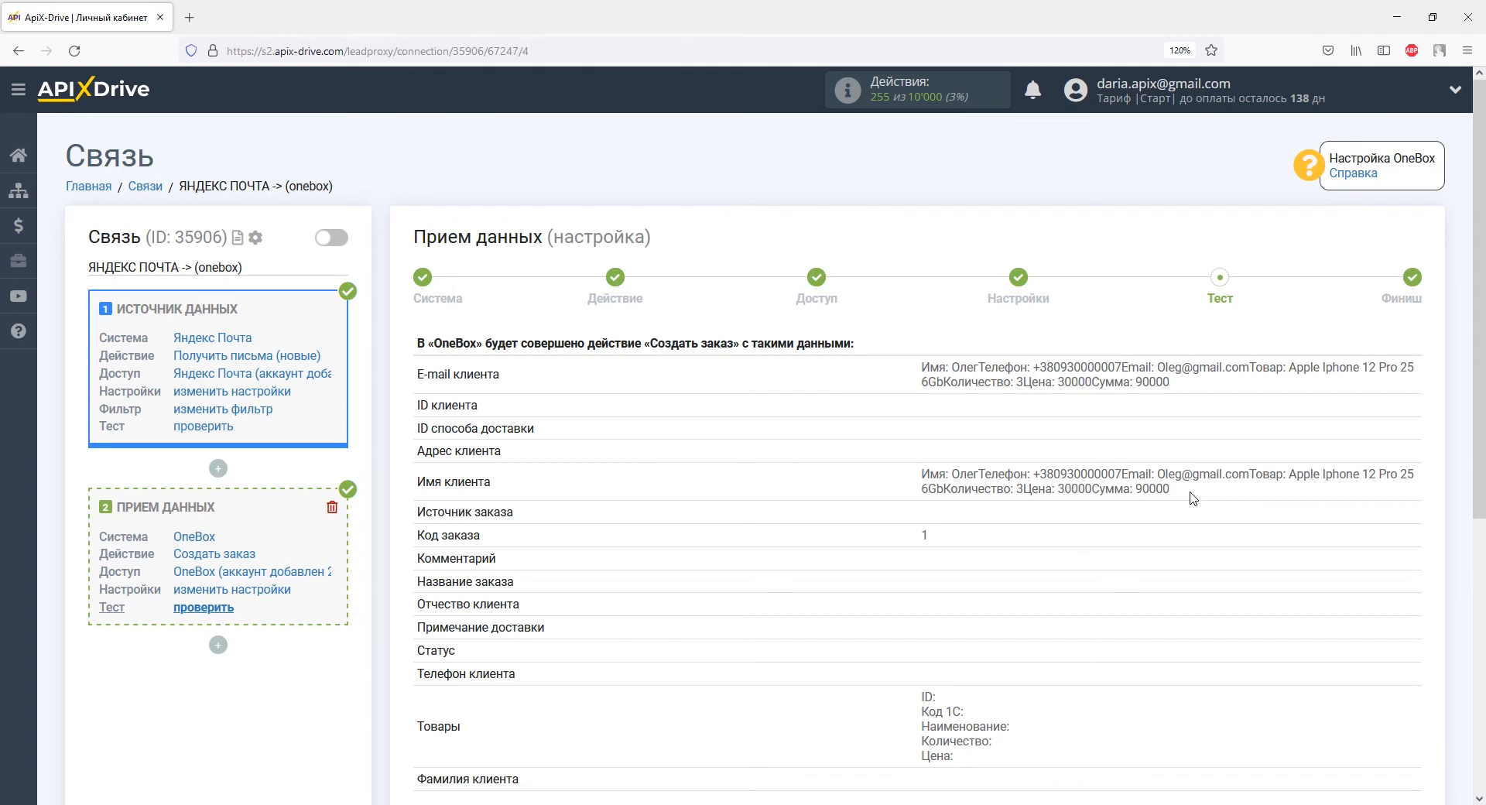
pyautogui.click(218, 468)
pyautogui.click(230, 570)
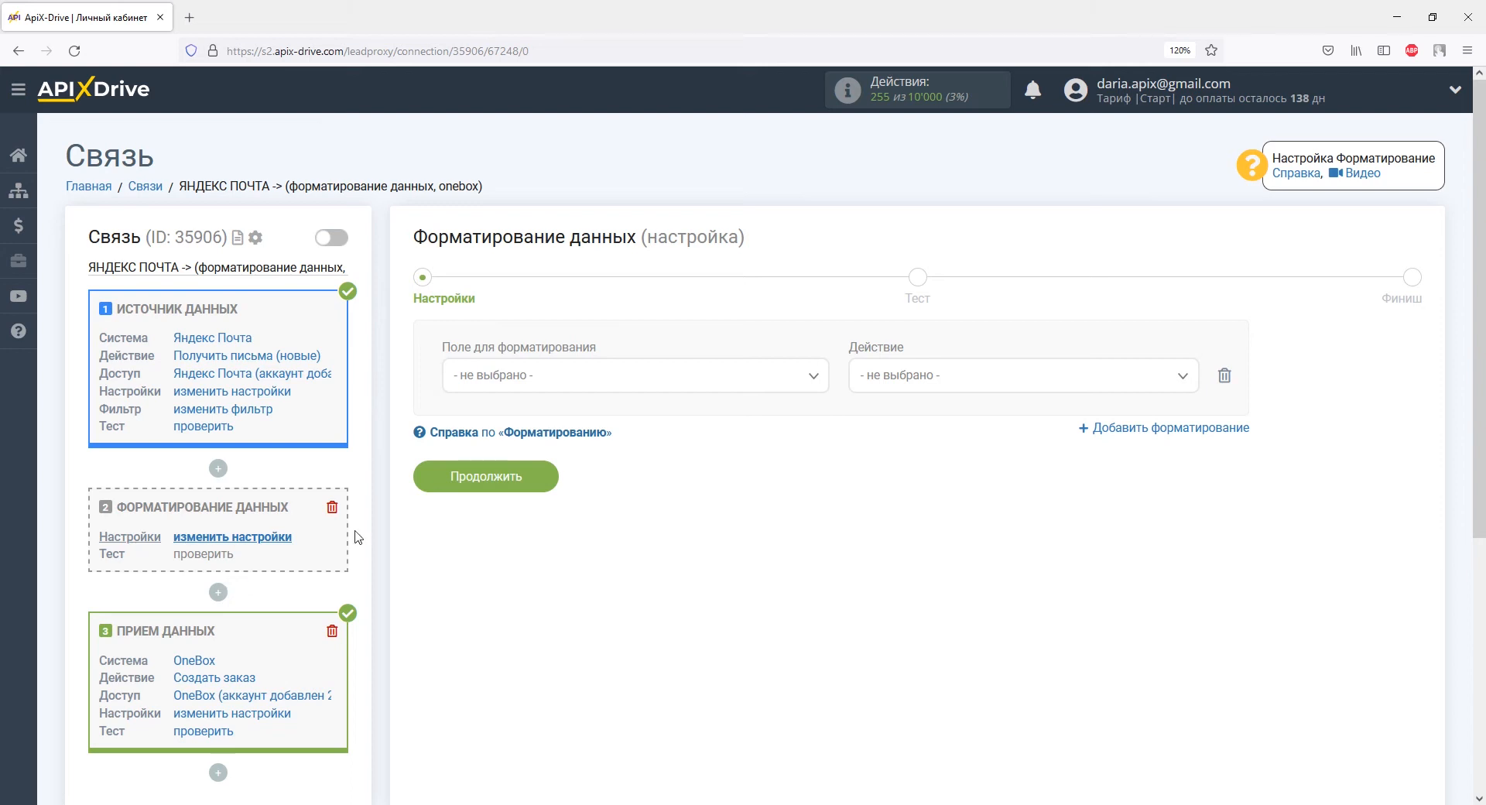
# Step: Cut Текстовое сообщение between 'мя' and 'Телефон:', excluding the markers, and run the test
pyautogui.click(640, 379)
pyautogui.moveTo(822, 480); pyautogui.dragTo(821, 562)
pyautogui.click(625, 592)
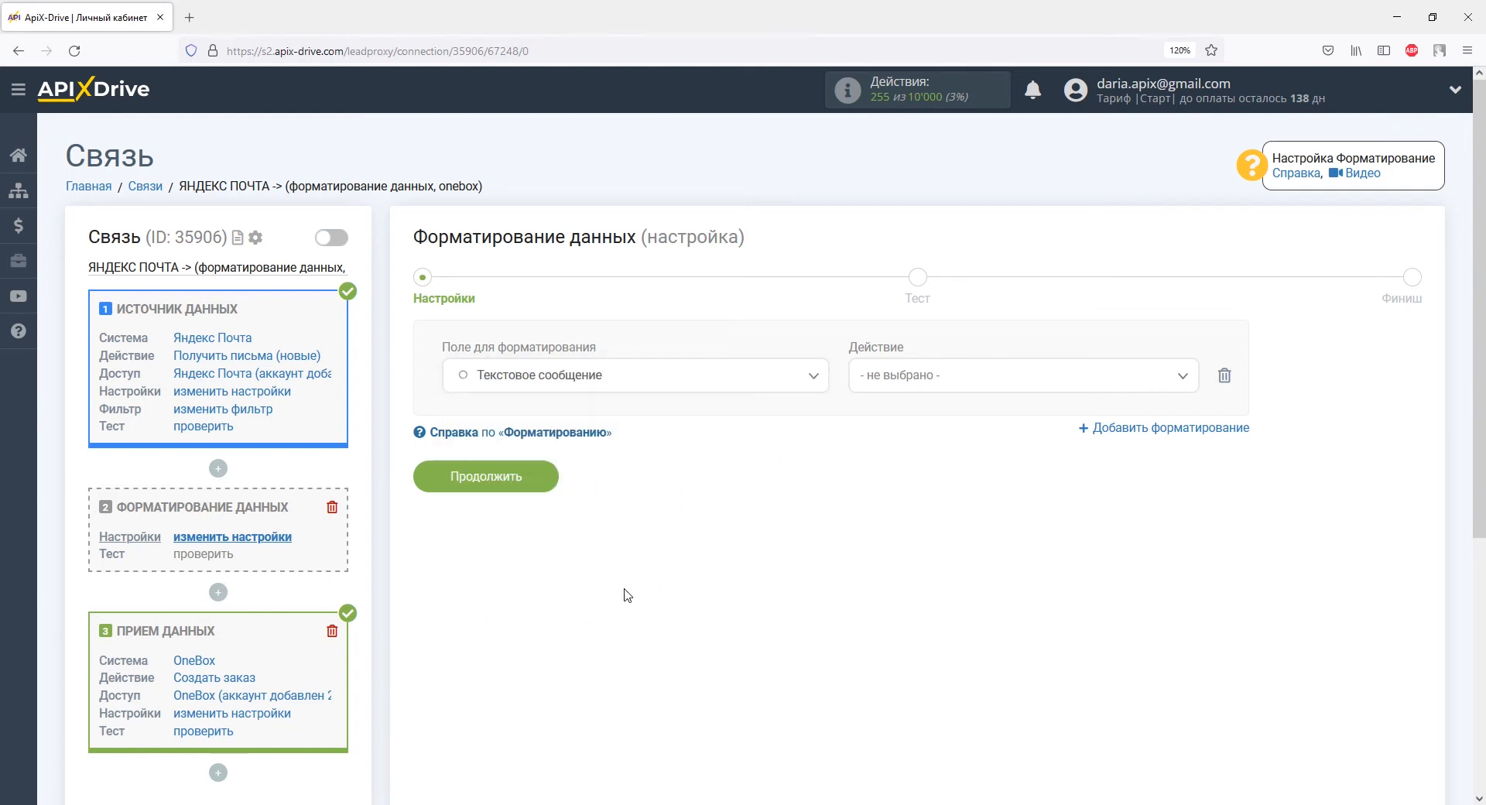
pyautogui.click(872, 377)
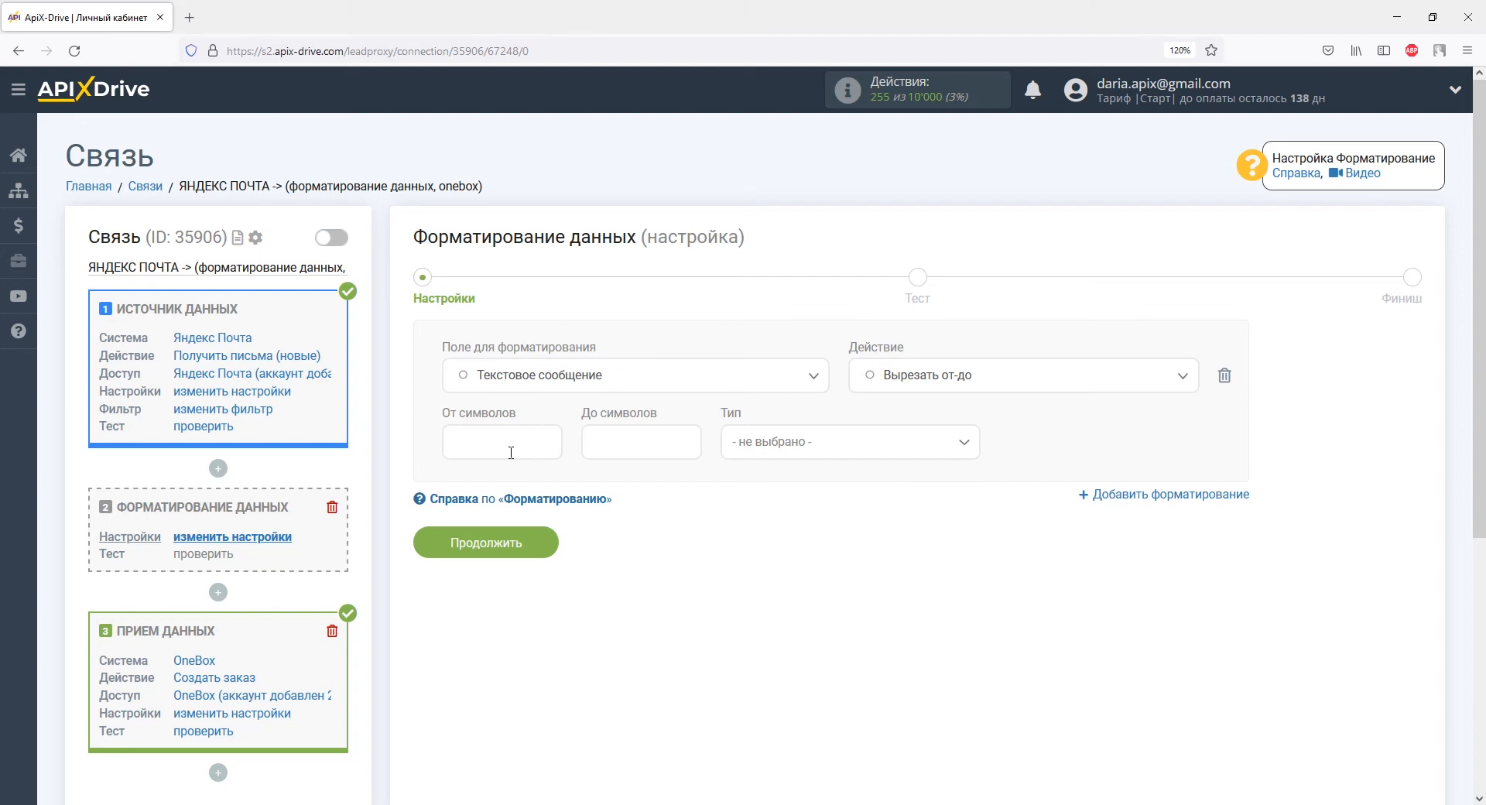
pyautogui.write('мя:')
pyautogui.click(603, 449)
pyautogui.write('Телефон:')
pyautogui.click(742, 448)
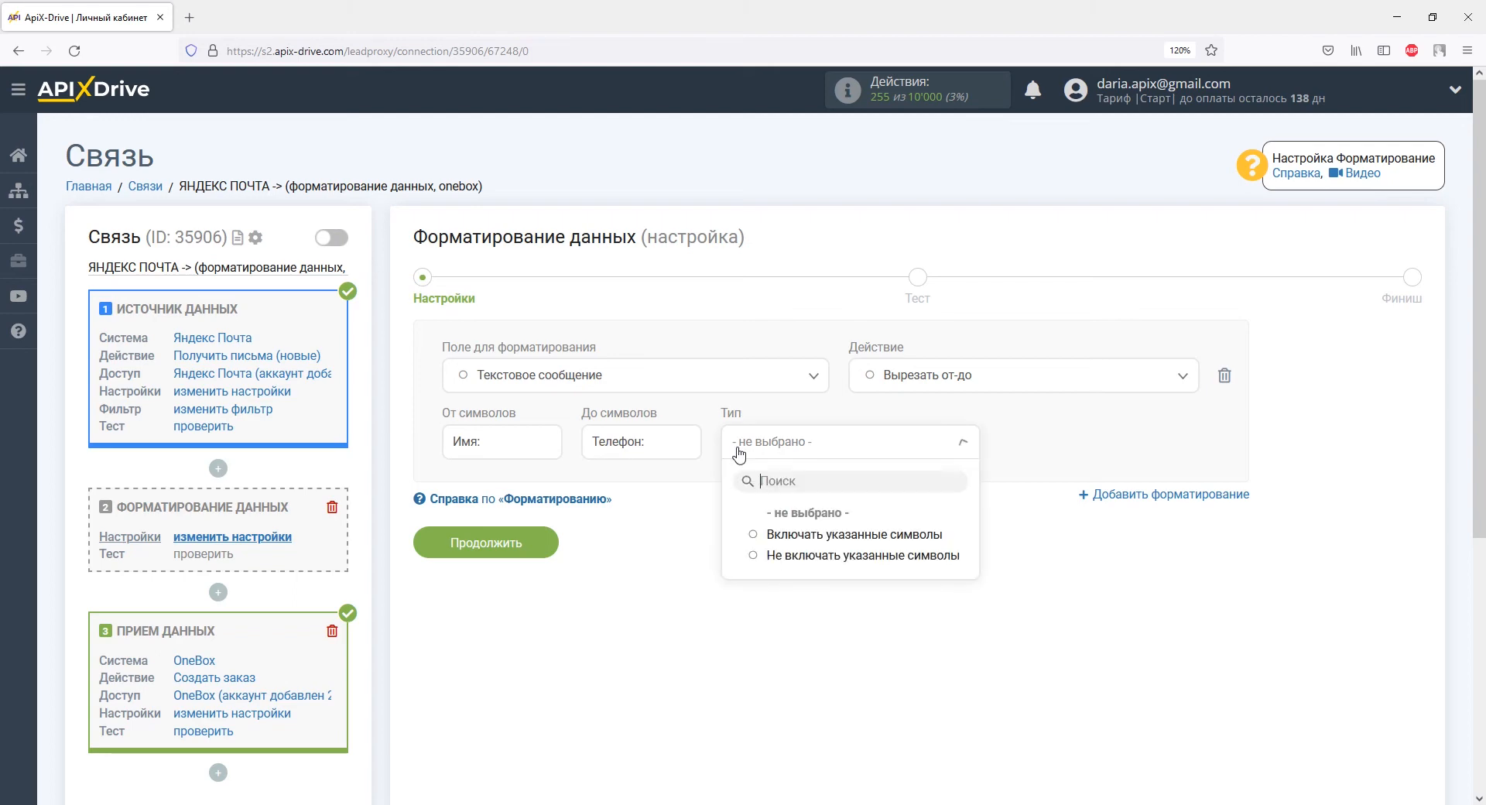
pyautogui.click(766, 556)
pyautogui.click(533, 547)
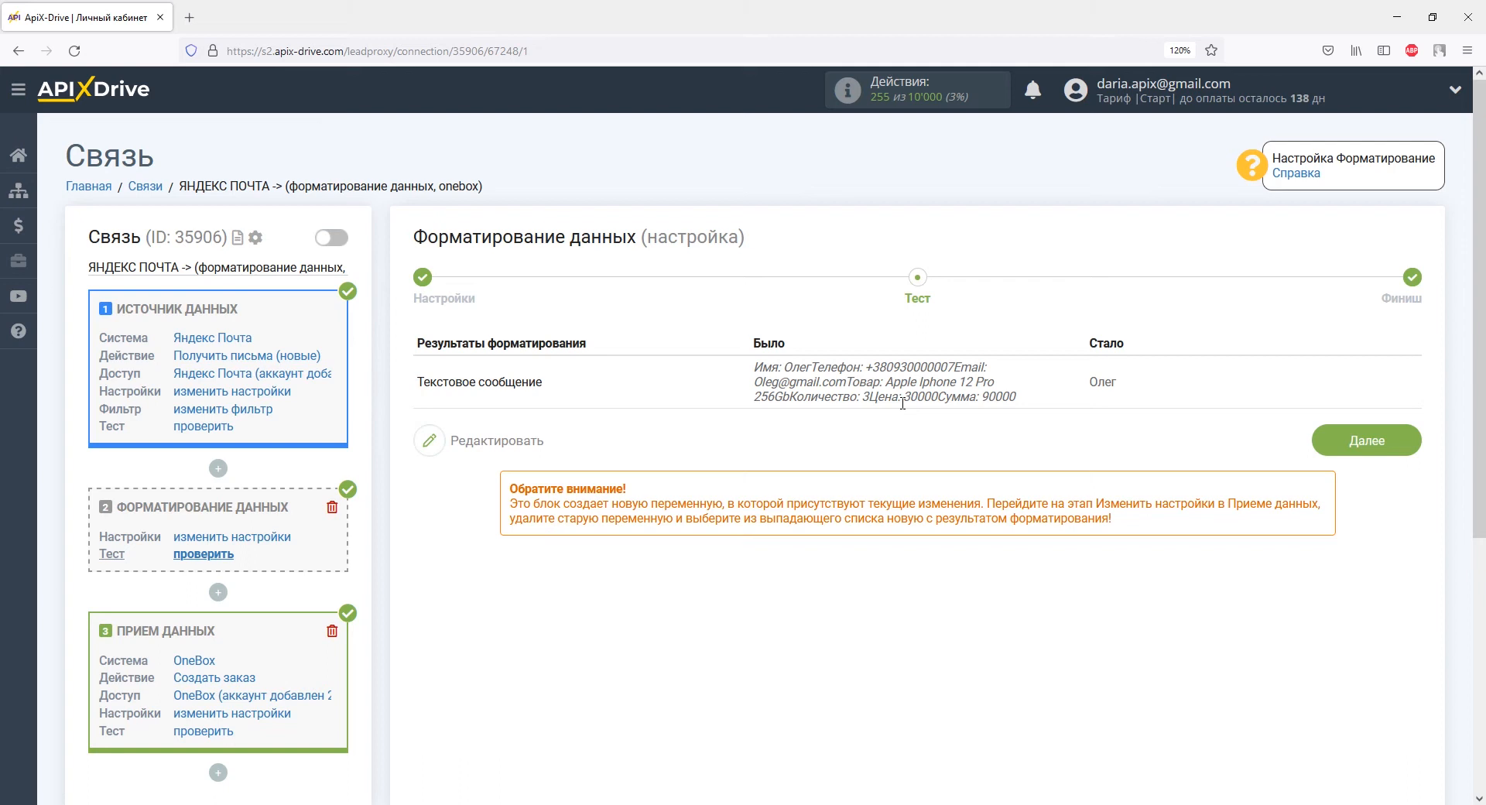
# Step: Confirm the test result shows only the name Олег
pyautogui.moveTo(1090, 383); pyautogui.dragTo(1126, 386)
pyautogui.click(1130, 384)
pyautogui.click(218, 594)
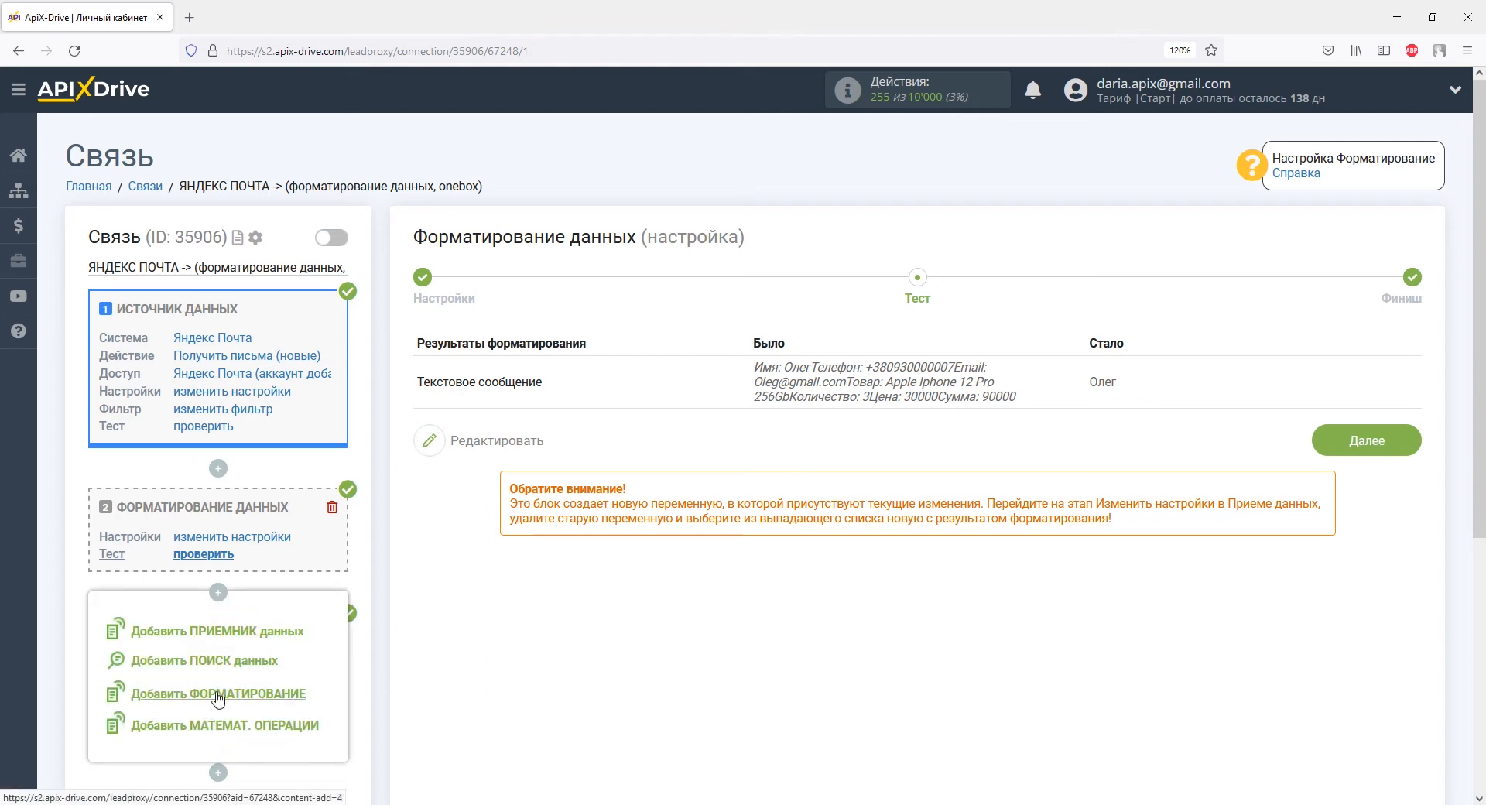
# Step: Add a formatting block applying Вырезать от-до to Текстовое сообщение
pyautogui.click(219, 695)
pyautogui.click(517, 379)
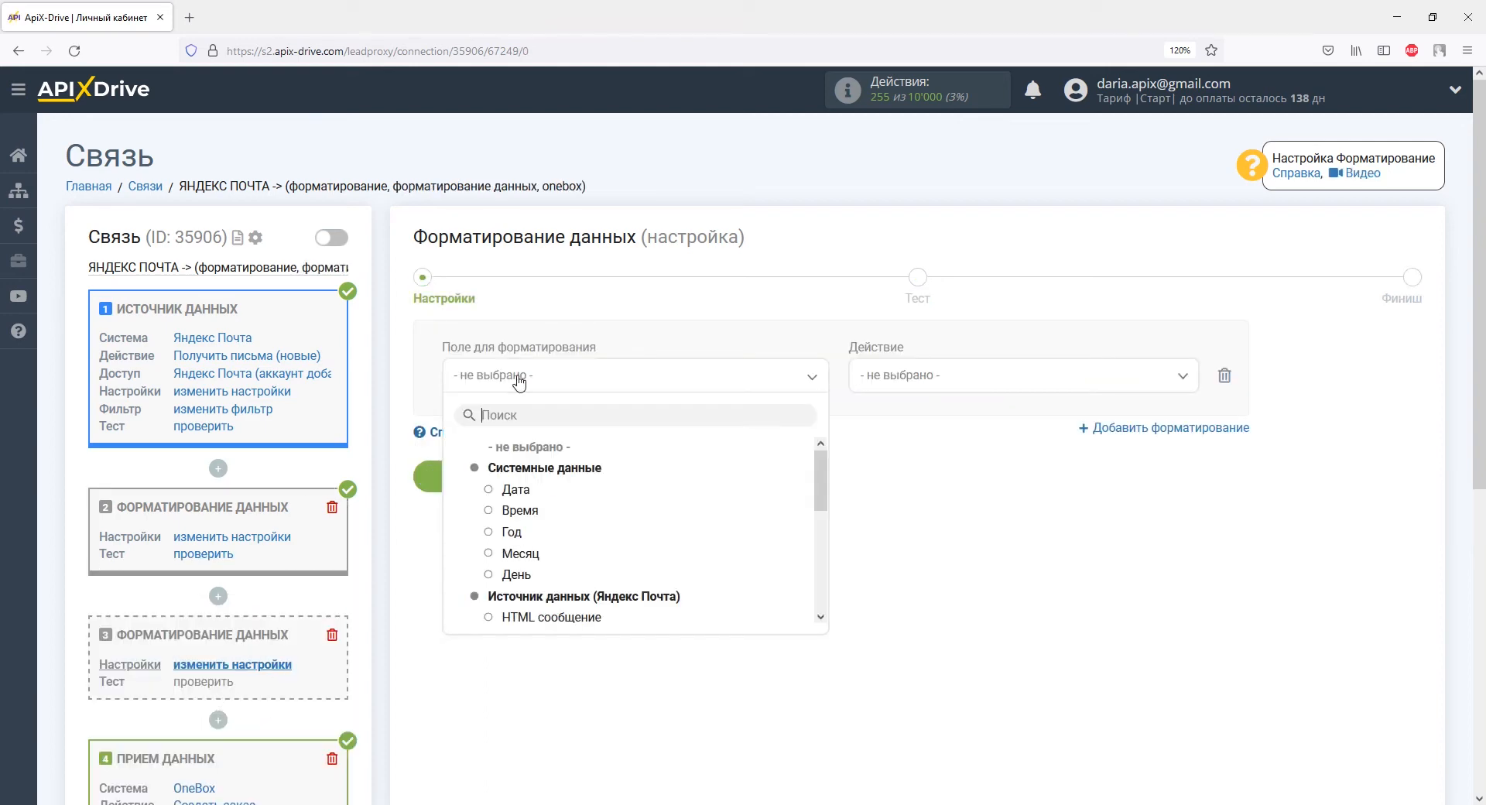
pyautogui.scroll(-5, 617, 540)
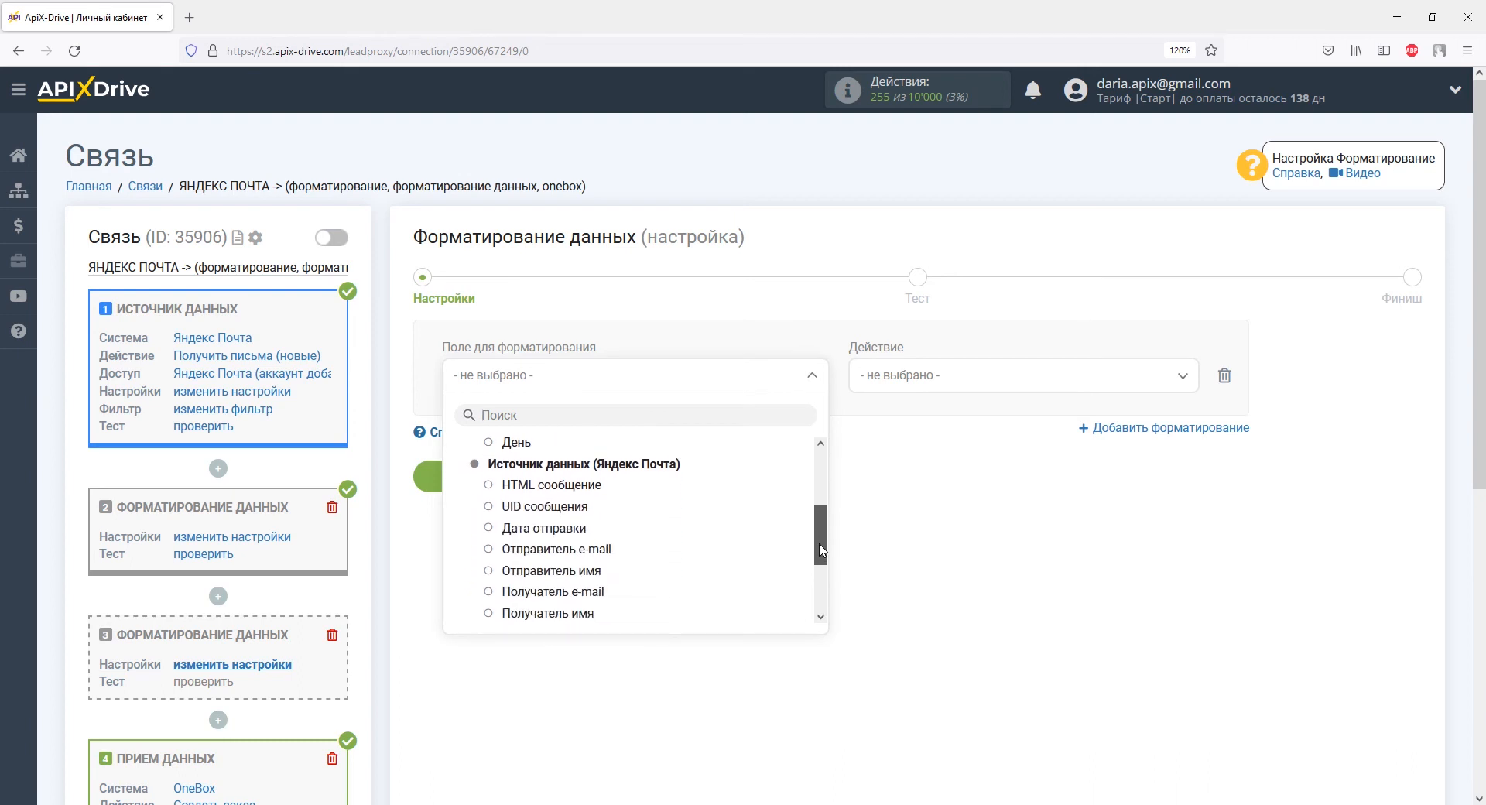
pyautogui.click(617, 535)
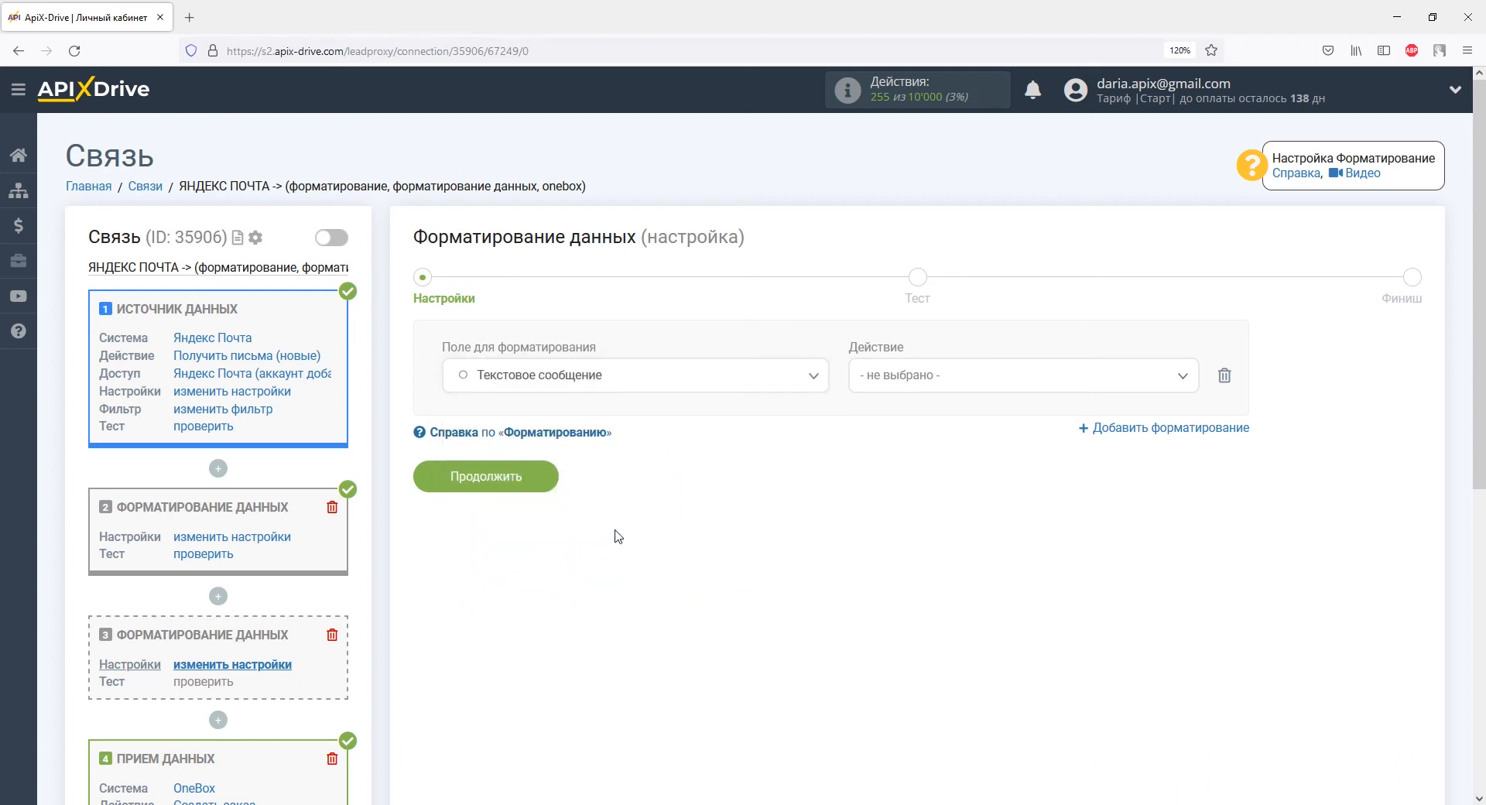
pyautogui.click(926, 378)
pyautogui.click(930, 469)
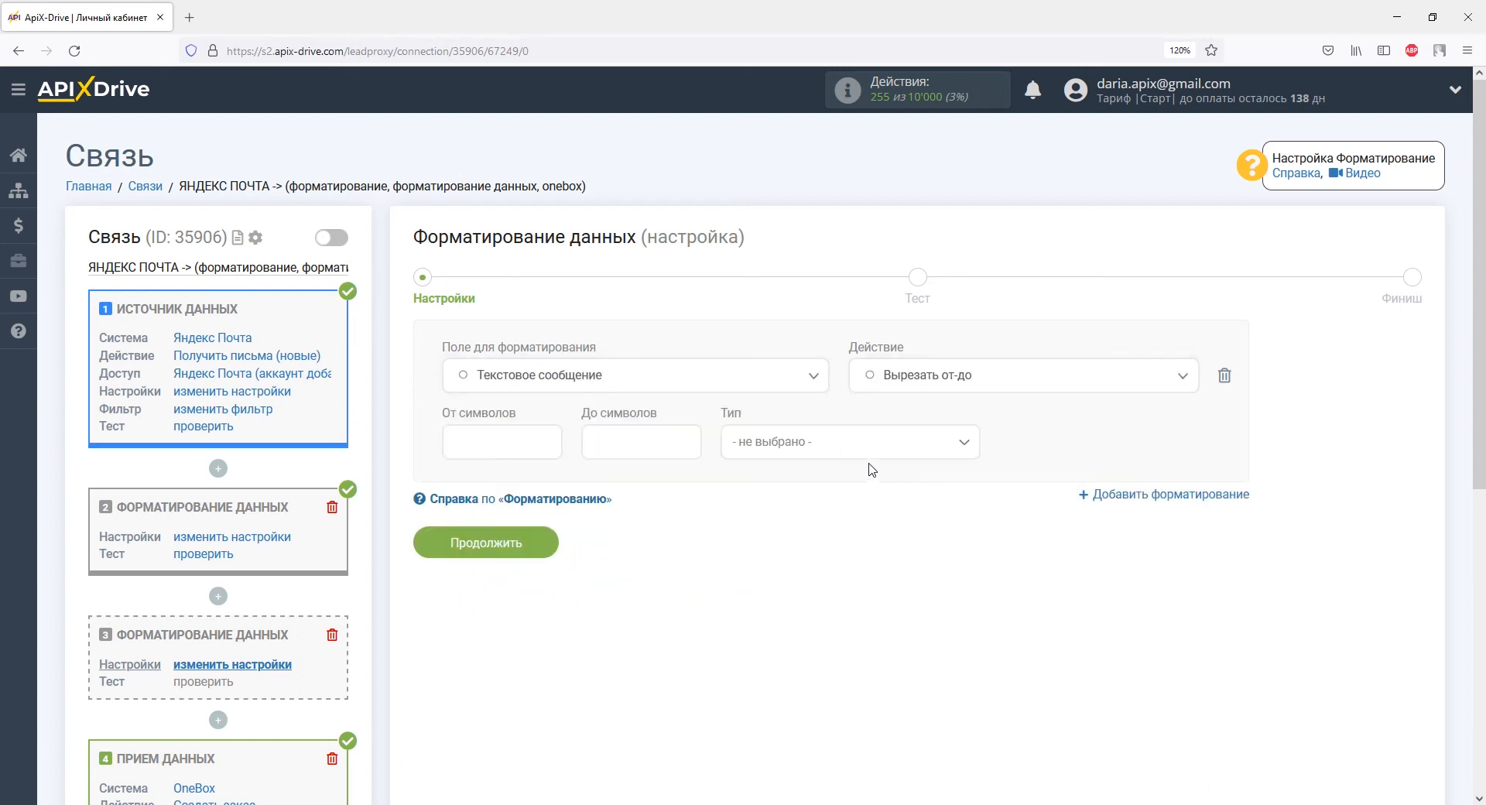
# Step: Cut from 'Телефон' to 'Email:' without the markers and test, returning the client's phone number
pyautogui.click(511, 451)
pyautogui.write('Телефон:')
pyautogui.click(584, 452)
pyautogui.write('Email:')
pyautogui.click(753, 446)
pyautogui.click(783, 559)
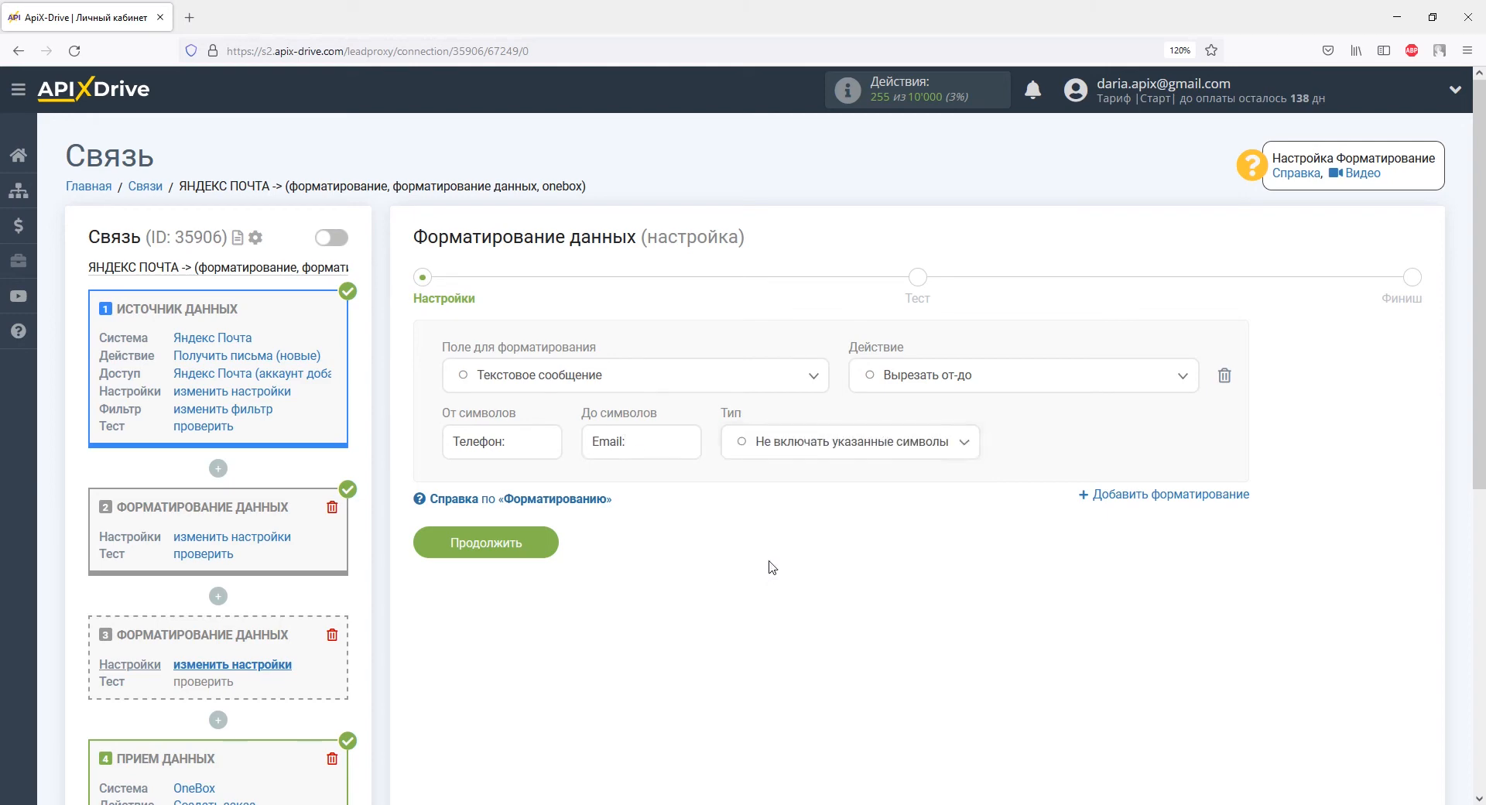
pyautogui.click(526, 542)
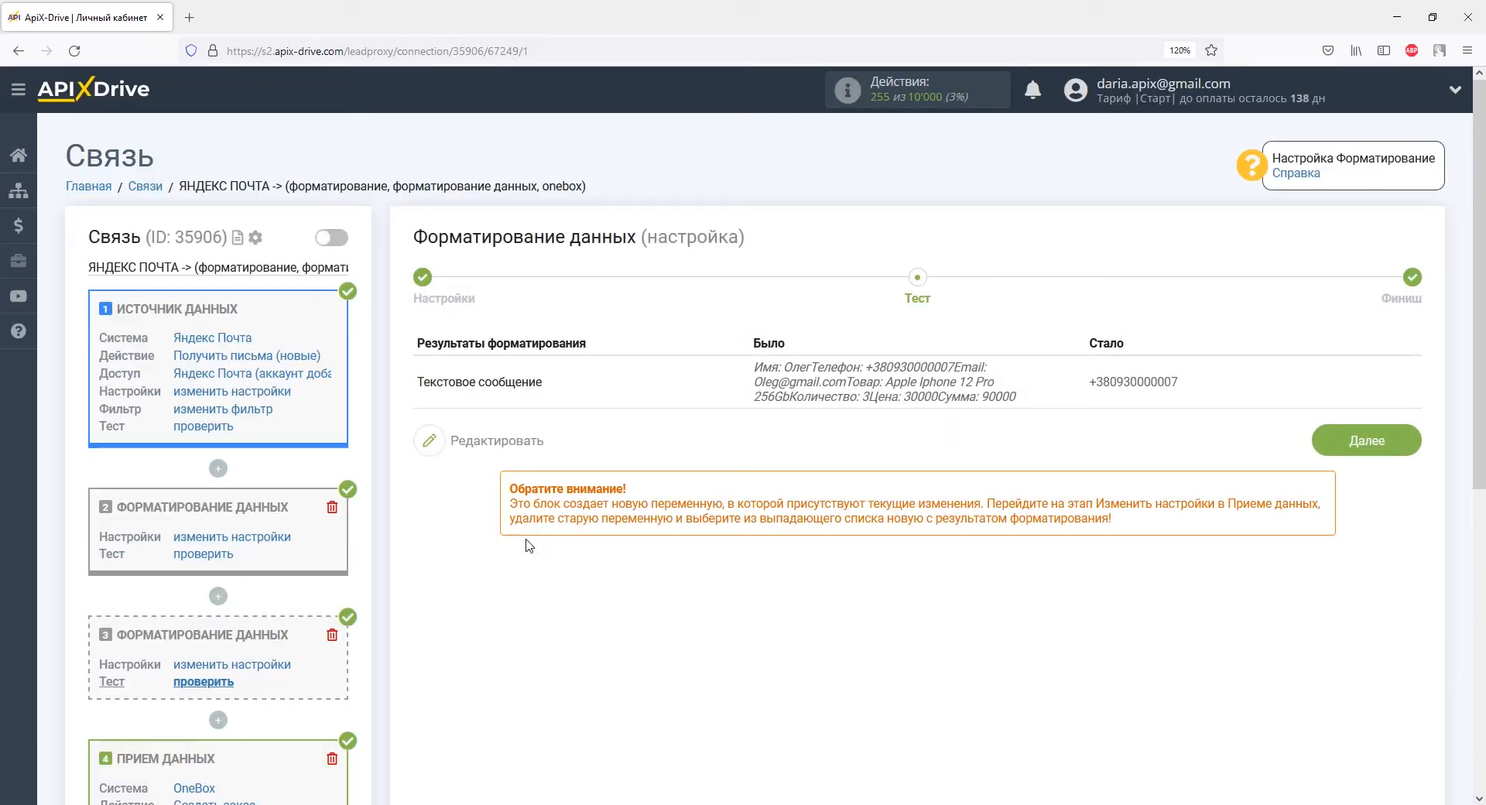
pyautogui.scroll(-5, 527, 546)
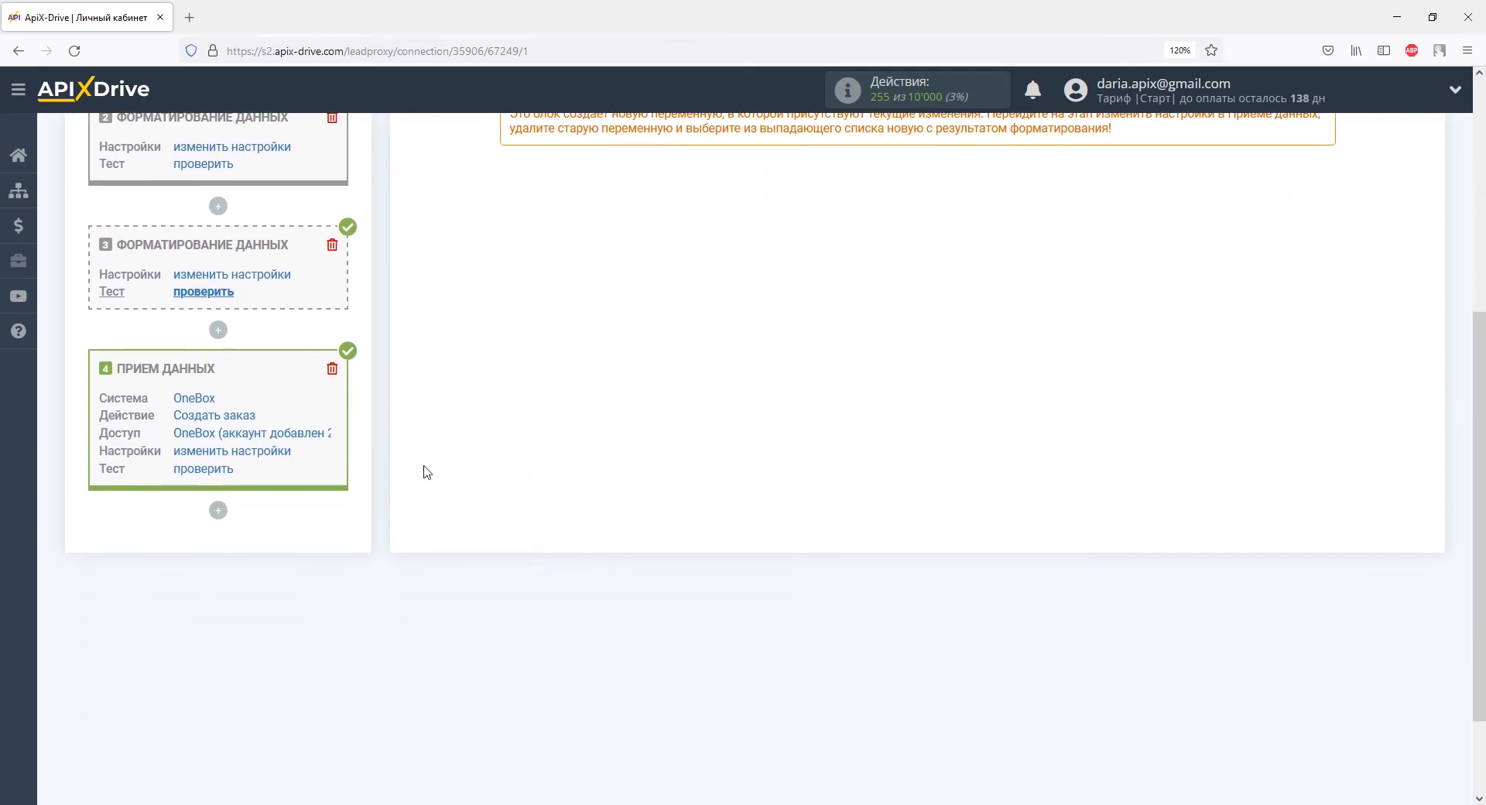
# Step: Add a third formatting block applying Вырезать от-до to Текстовое сообщение
pyautogui.click(220, 332)
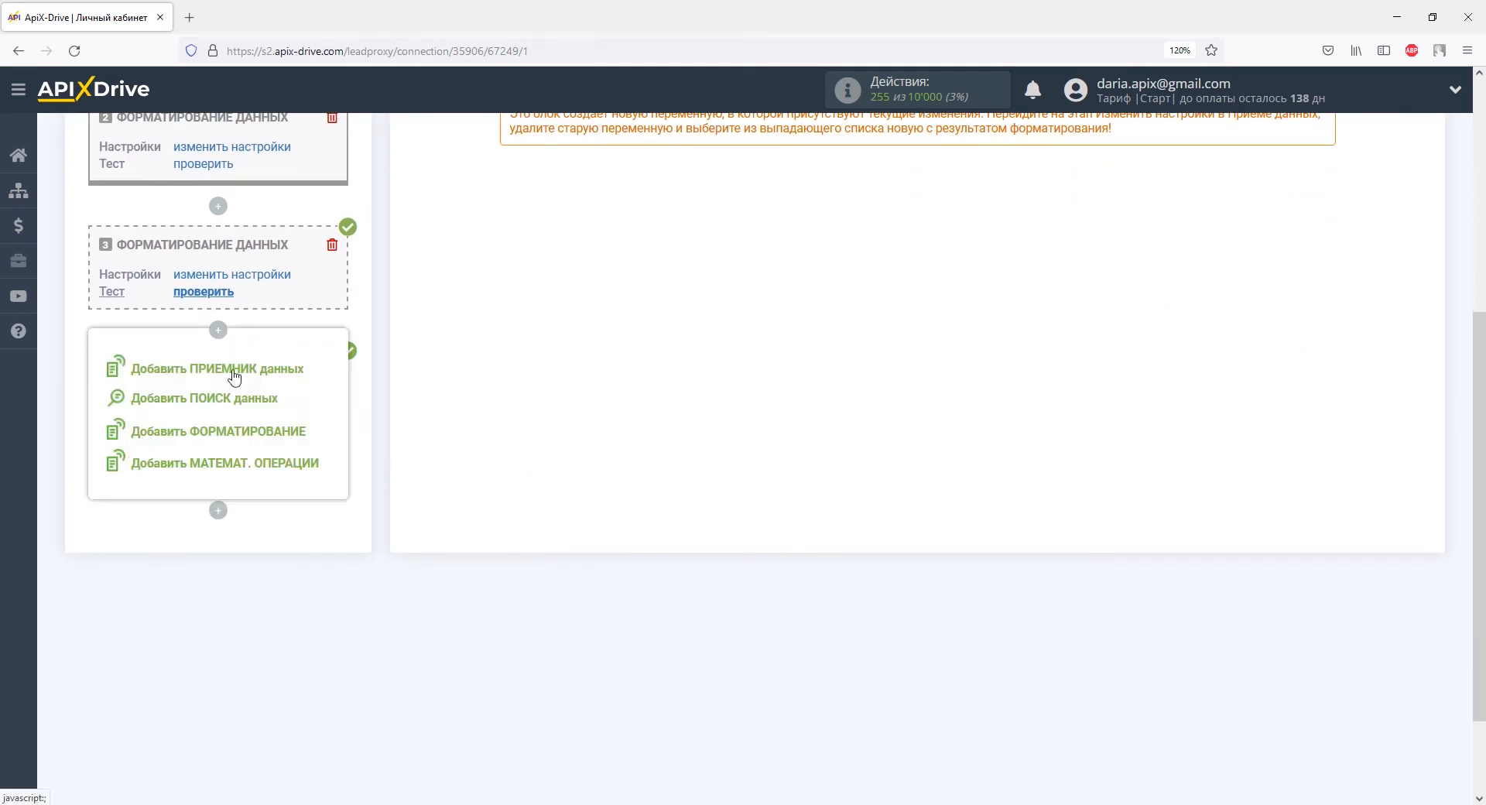
pyautogui.click(240, 441)
pyautogui.click(477, 393)
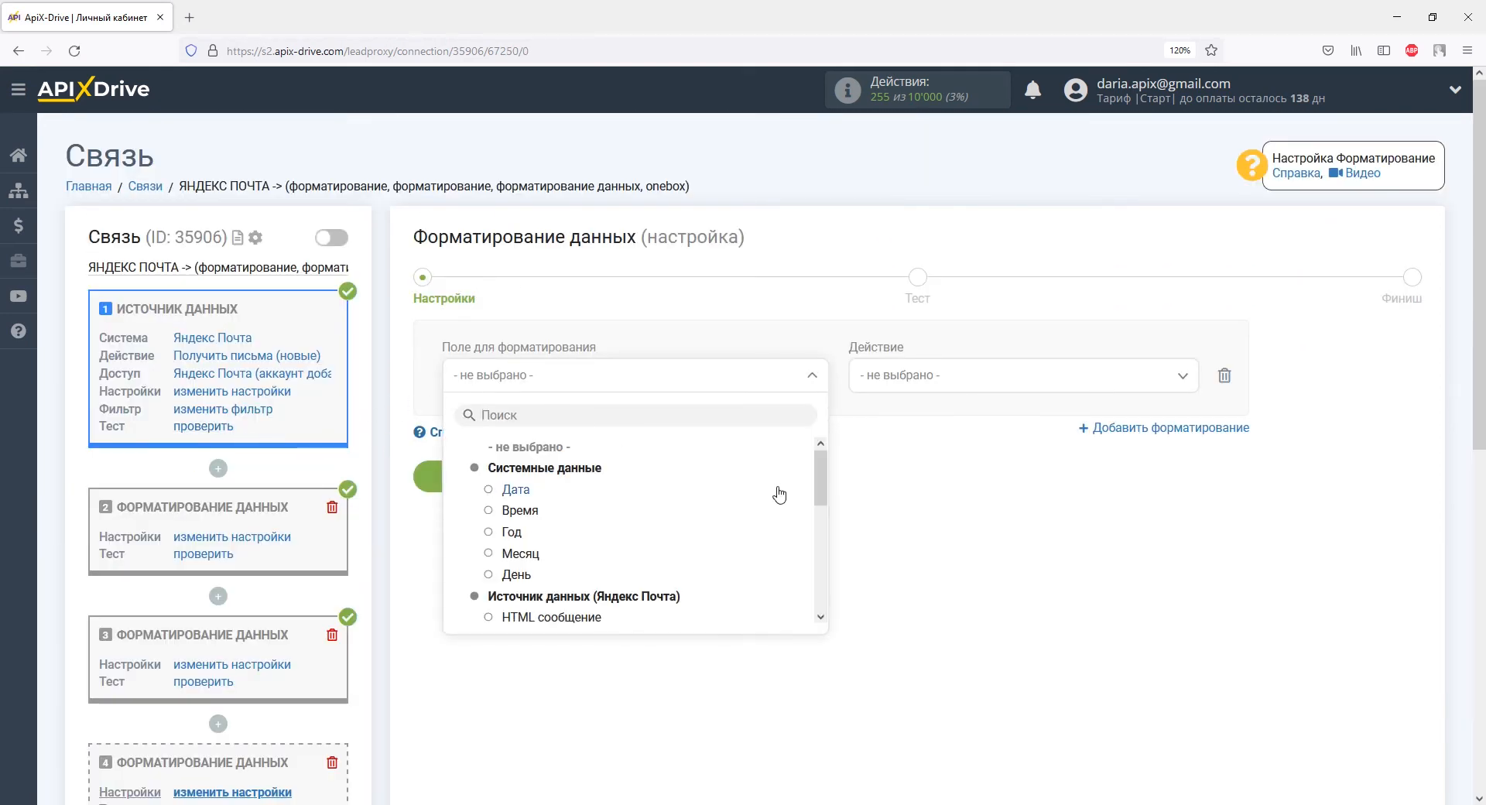
pyautogui.moveTo(822, 474); pyautogui.dragTo(825, 596)
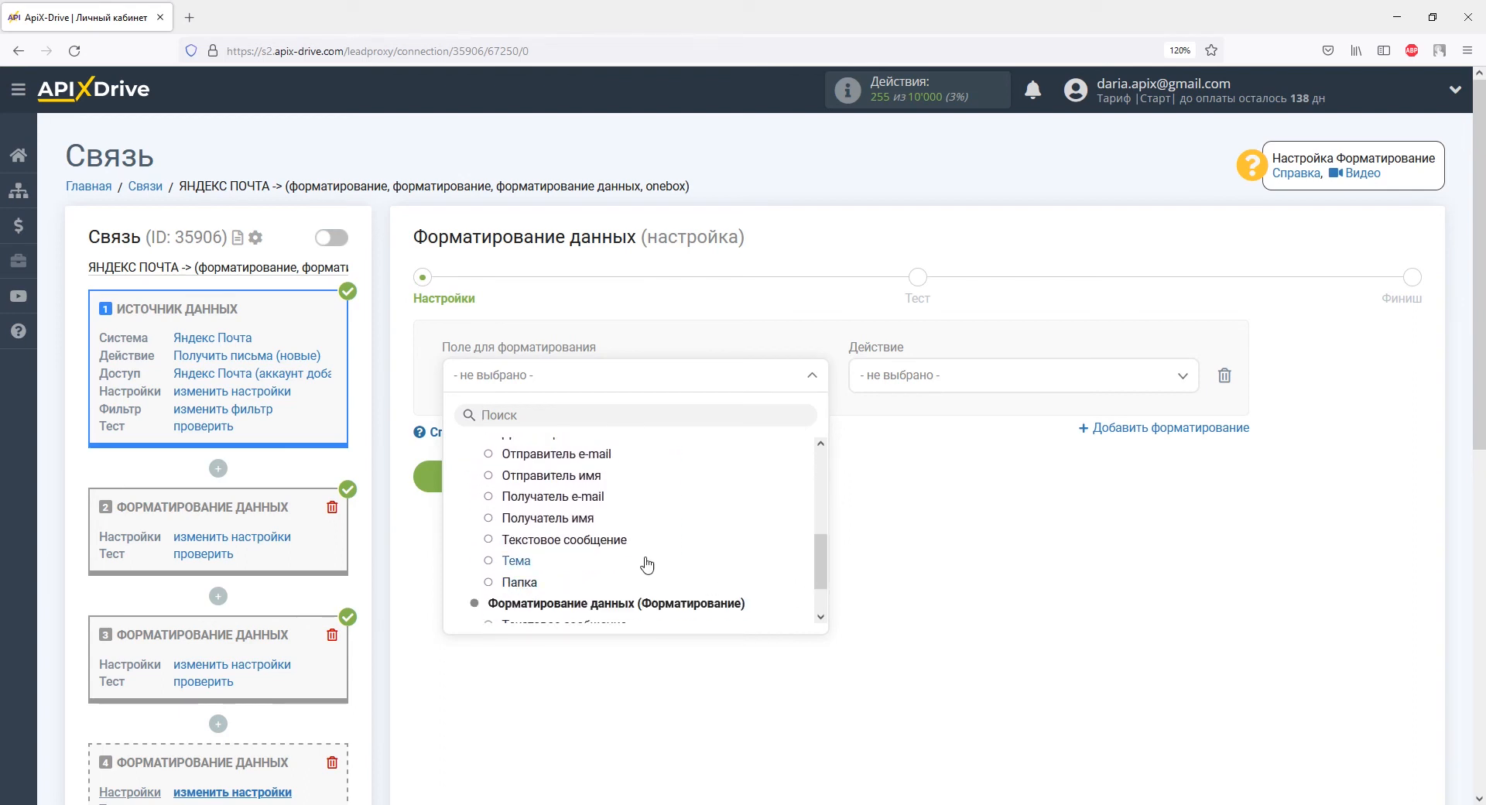
pyautogui.click(623, 541)
pyautogui.click(853, 381)
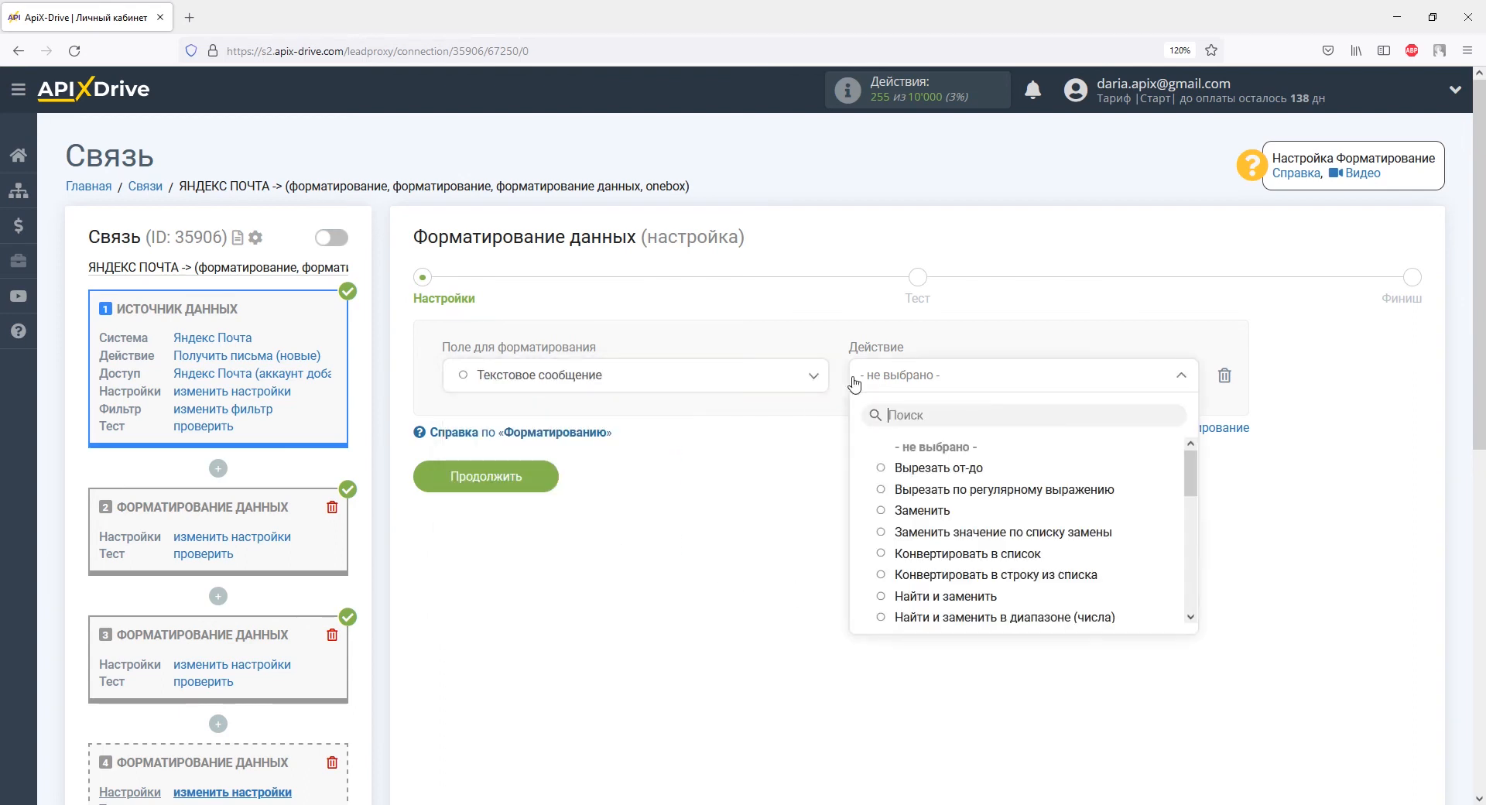
pyautogui.click(906, 468)
# Step: Cut from 'Email:' to 'Товар:' with 'Не включать указанные символы', then save and test
pyautogui.click(525, 444)
pyautogui.write('Email:')
pyautogui.click(589, 442)
pyautogui.write('Товар:')
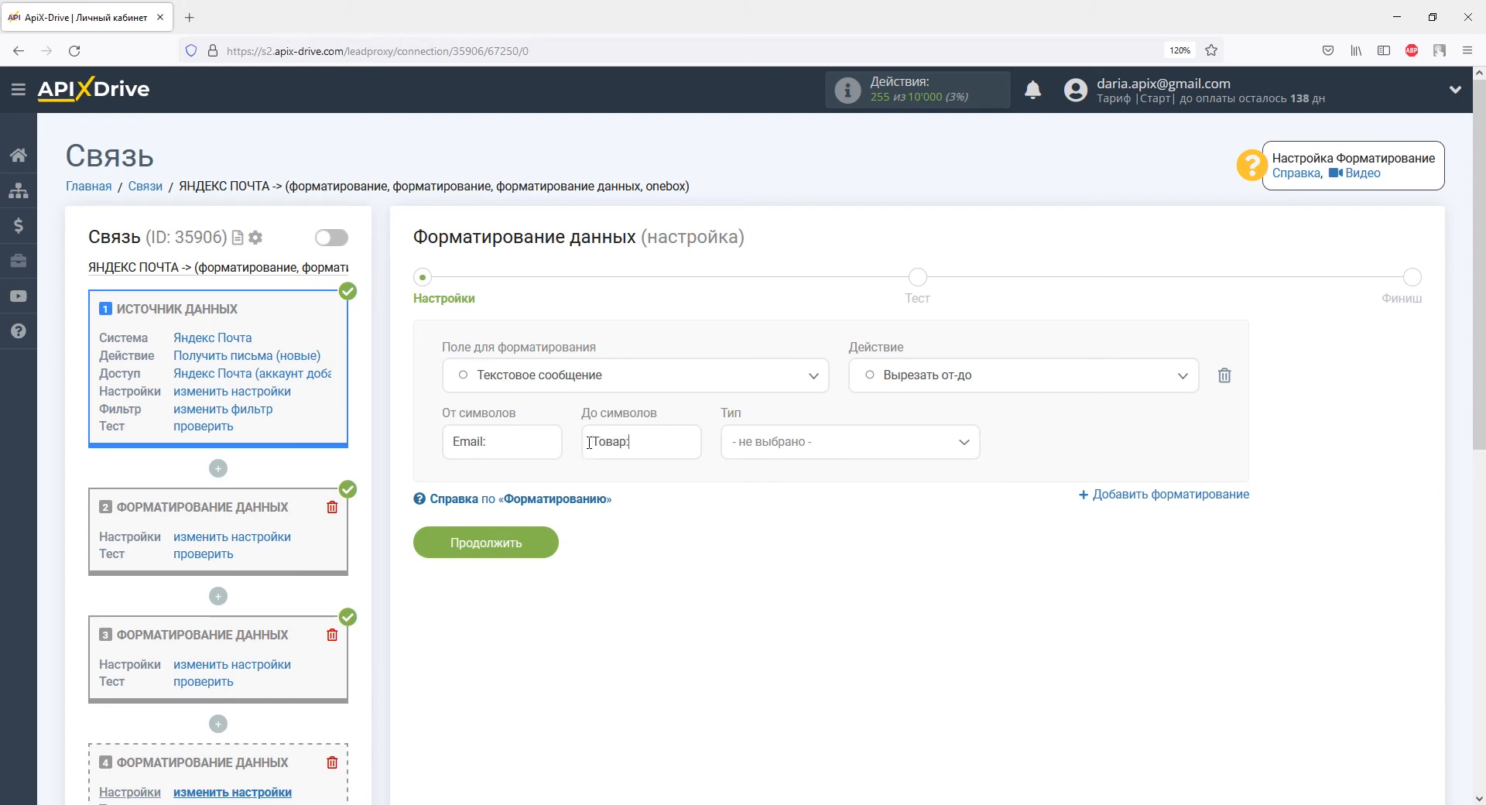
pyautogui.click(755, 443)
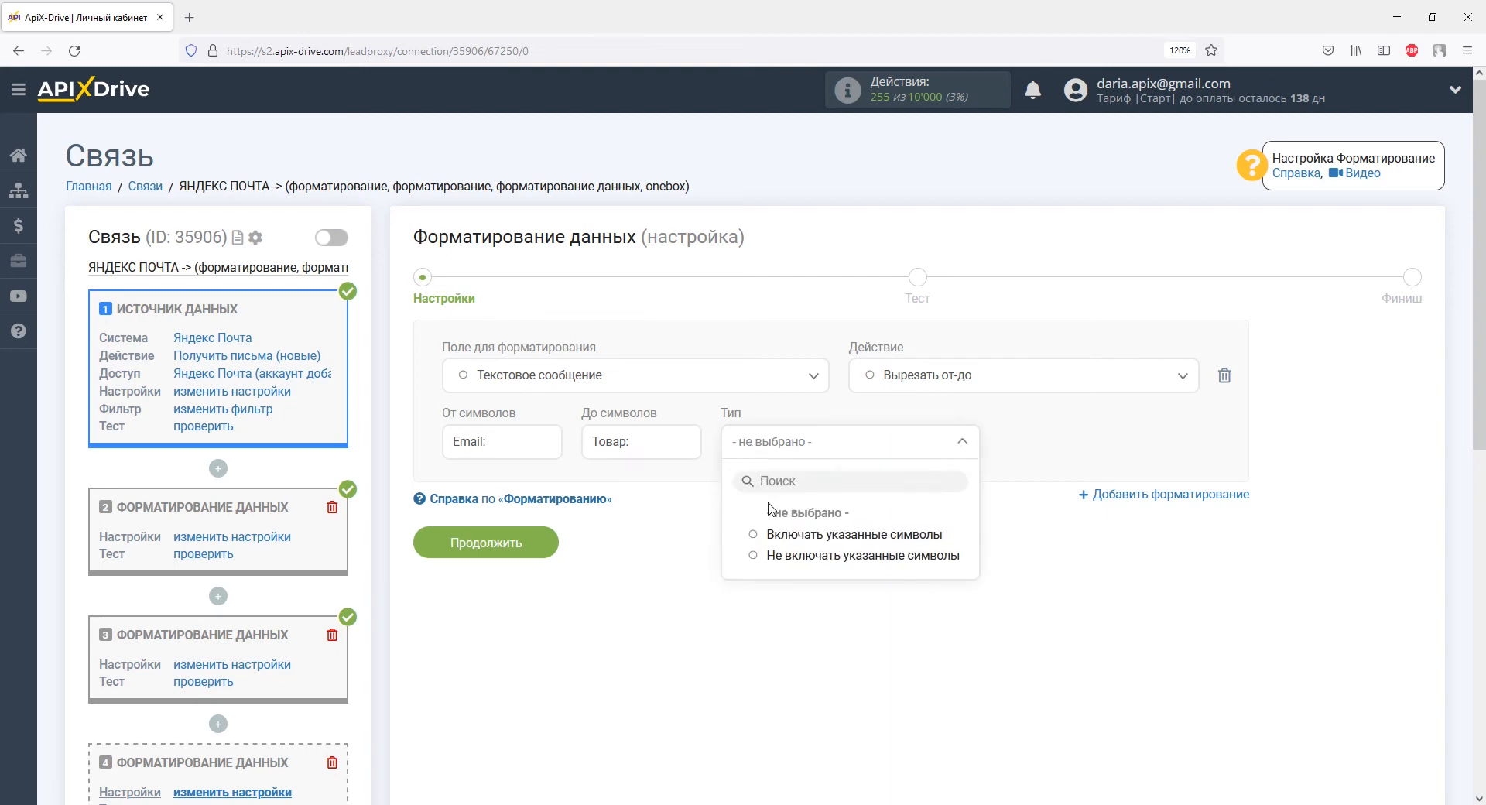
pyautogui.click(780, 556)
pyautogui.click(548, 542)
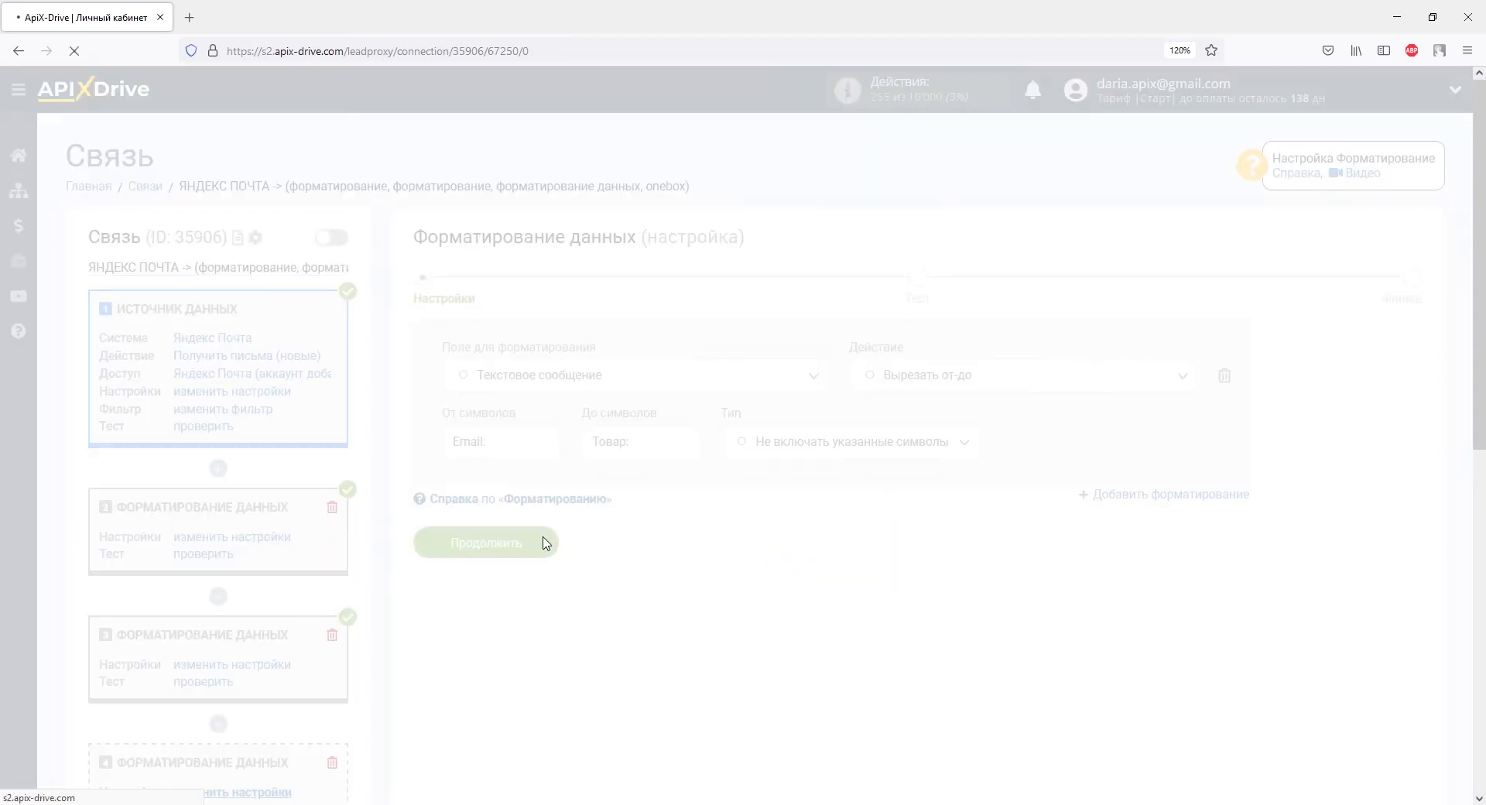
pyautogui.scroll(-5, 546, 541)
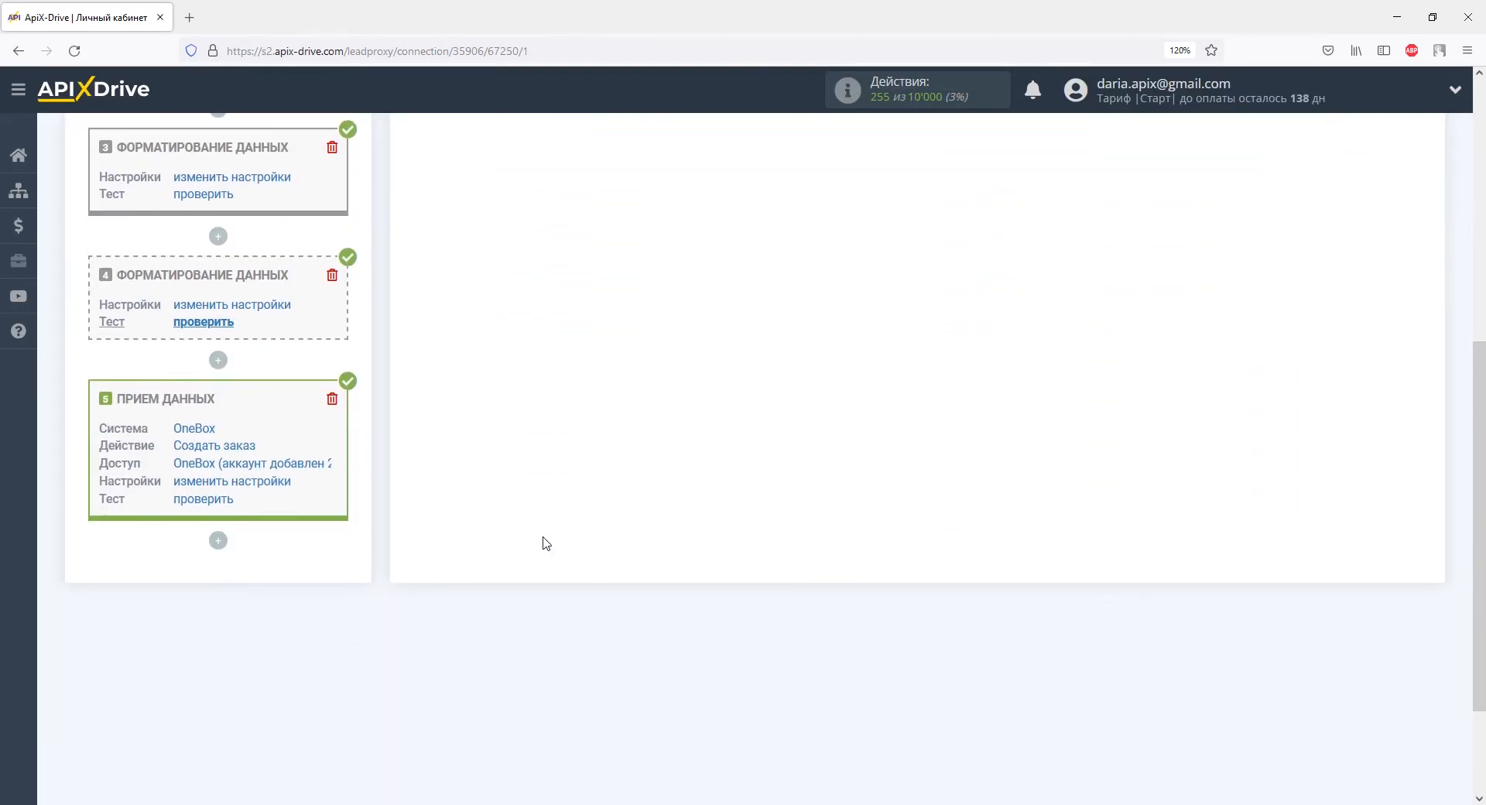
# Step: Add a fourth formatting block applying Вырезать от-до to Текстовое сообщение
pyautogui.click(221, 364)
pyautogui.click(222, 468)
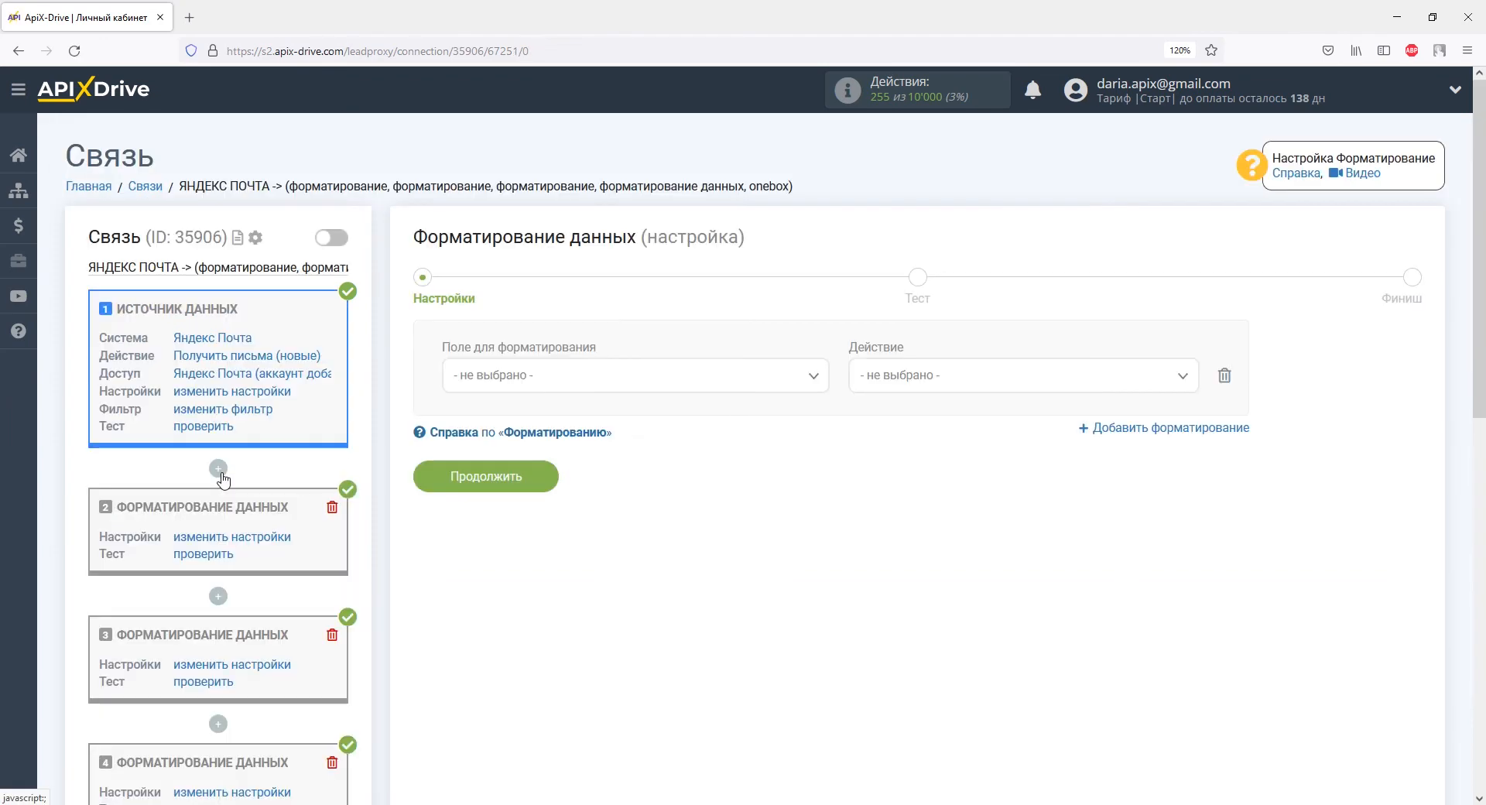
pyautogui.click(555, 379)
pyautogui.scroll(-3, 781, 526)
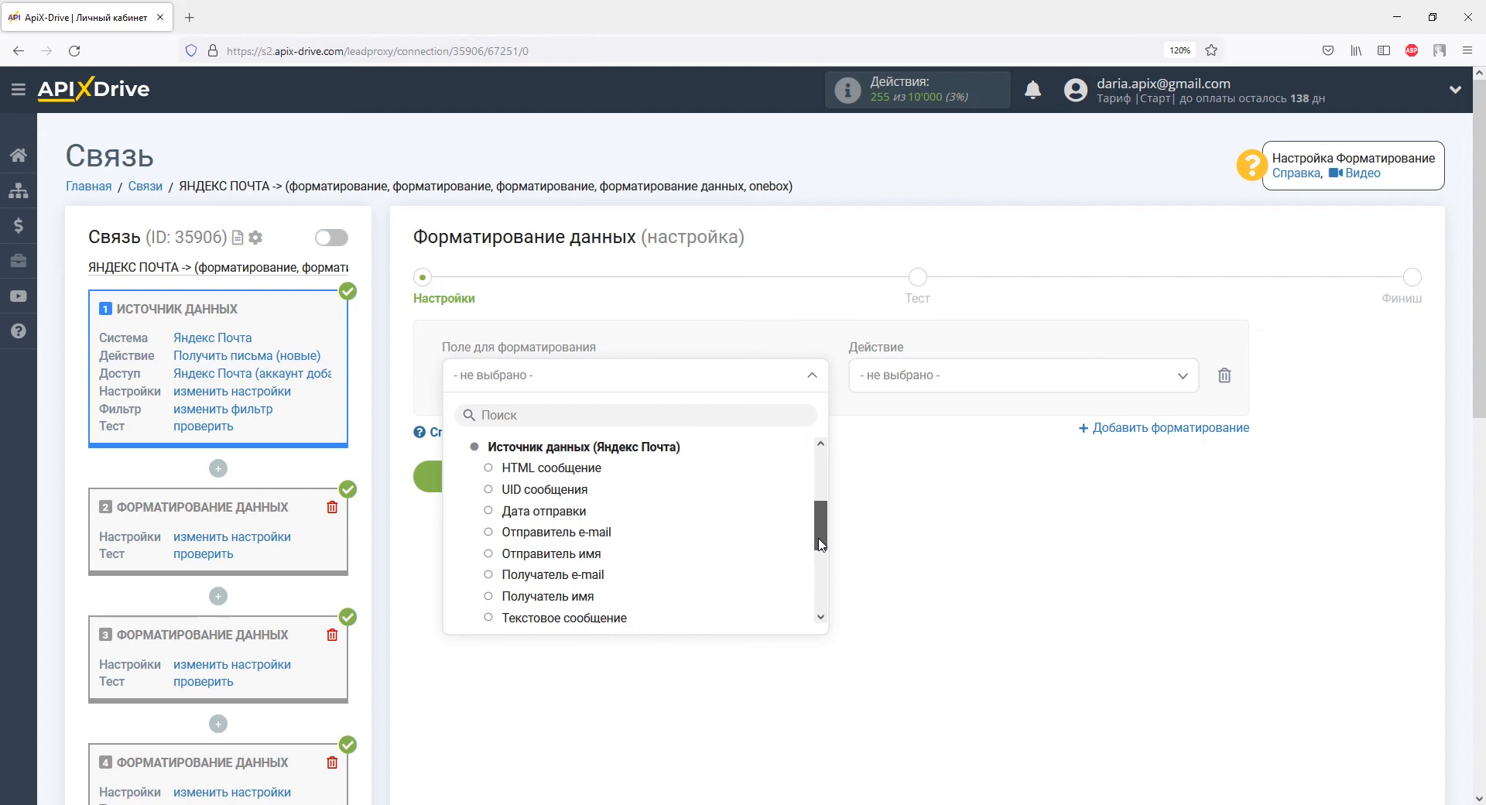
pyautogui.click(619, 549)
pyautogui.click(911, 384)
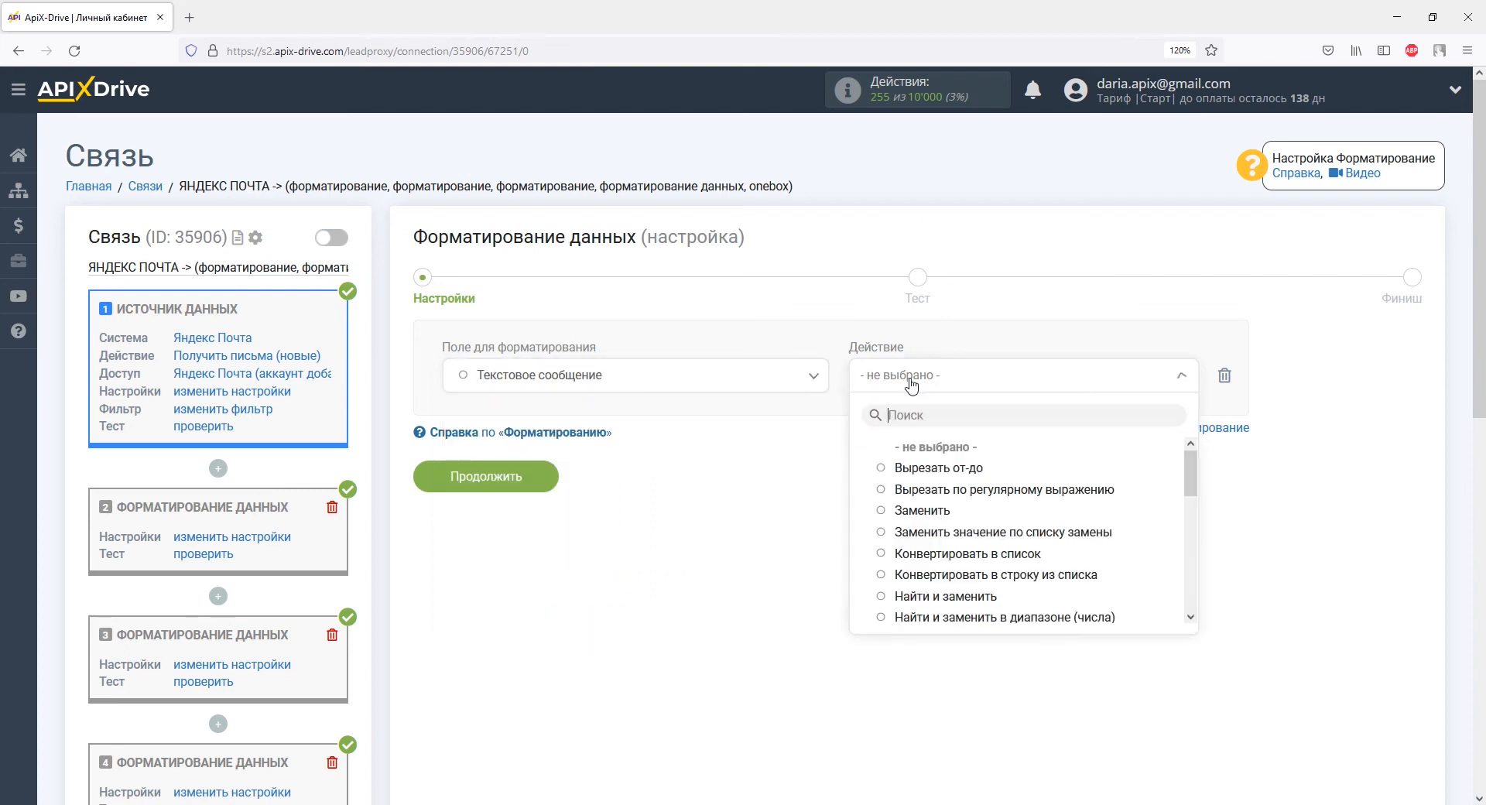
pyautogui.click(917, 469)
# Step: Cut from 'Товар:' to 'Количество:' without markers and test, returning Apple Iphone 12 Pro 256Gb
pyautogui.click(513, 443)
pyautogui.write('Товар:')
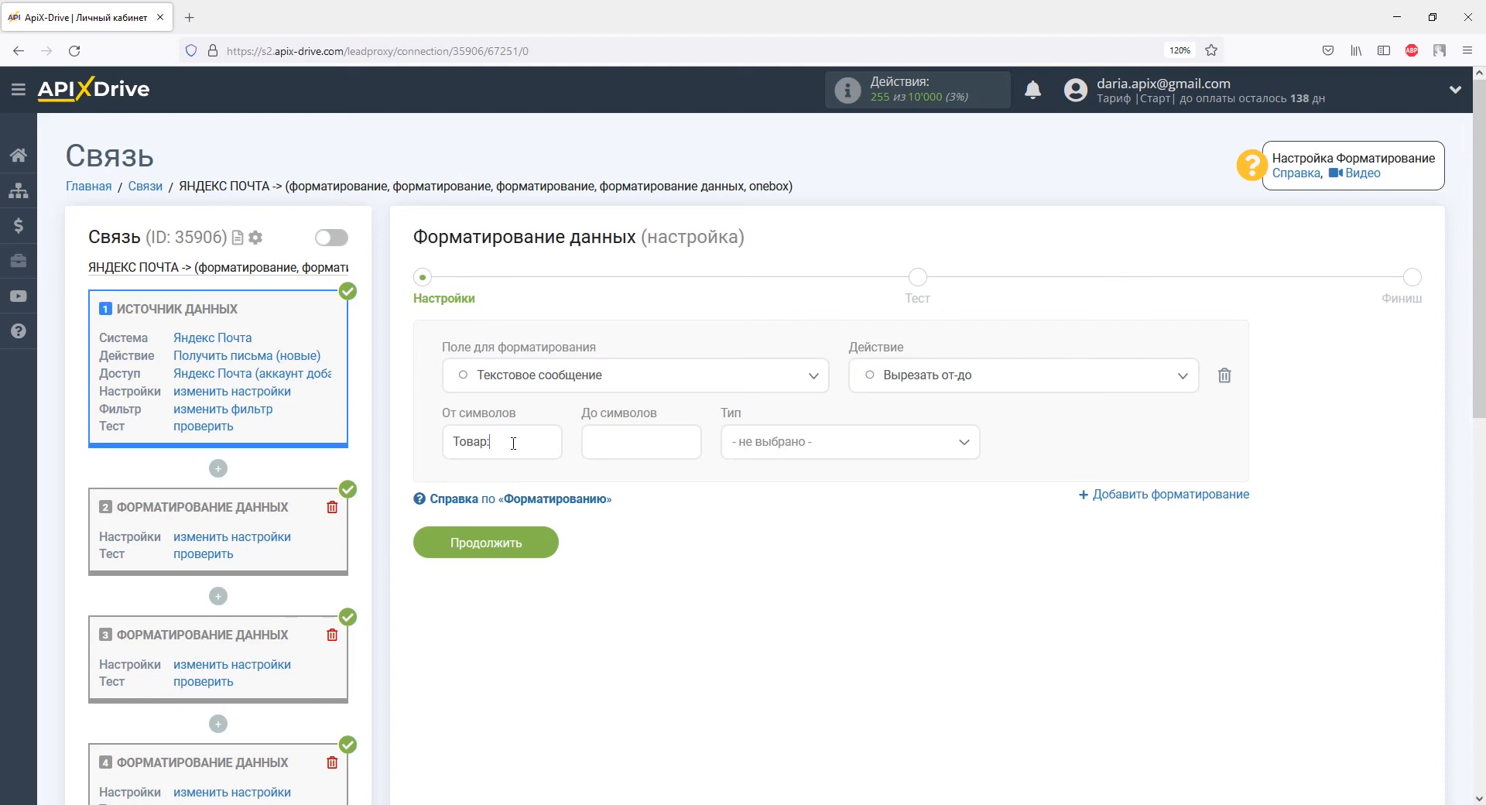
pyautogui.write('Количество')
pyautogui.click(780, 445)
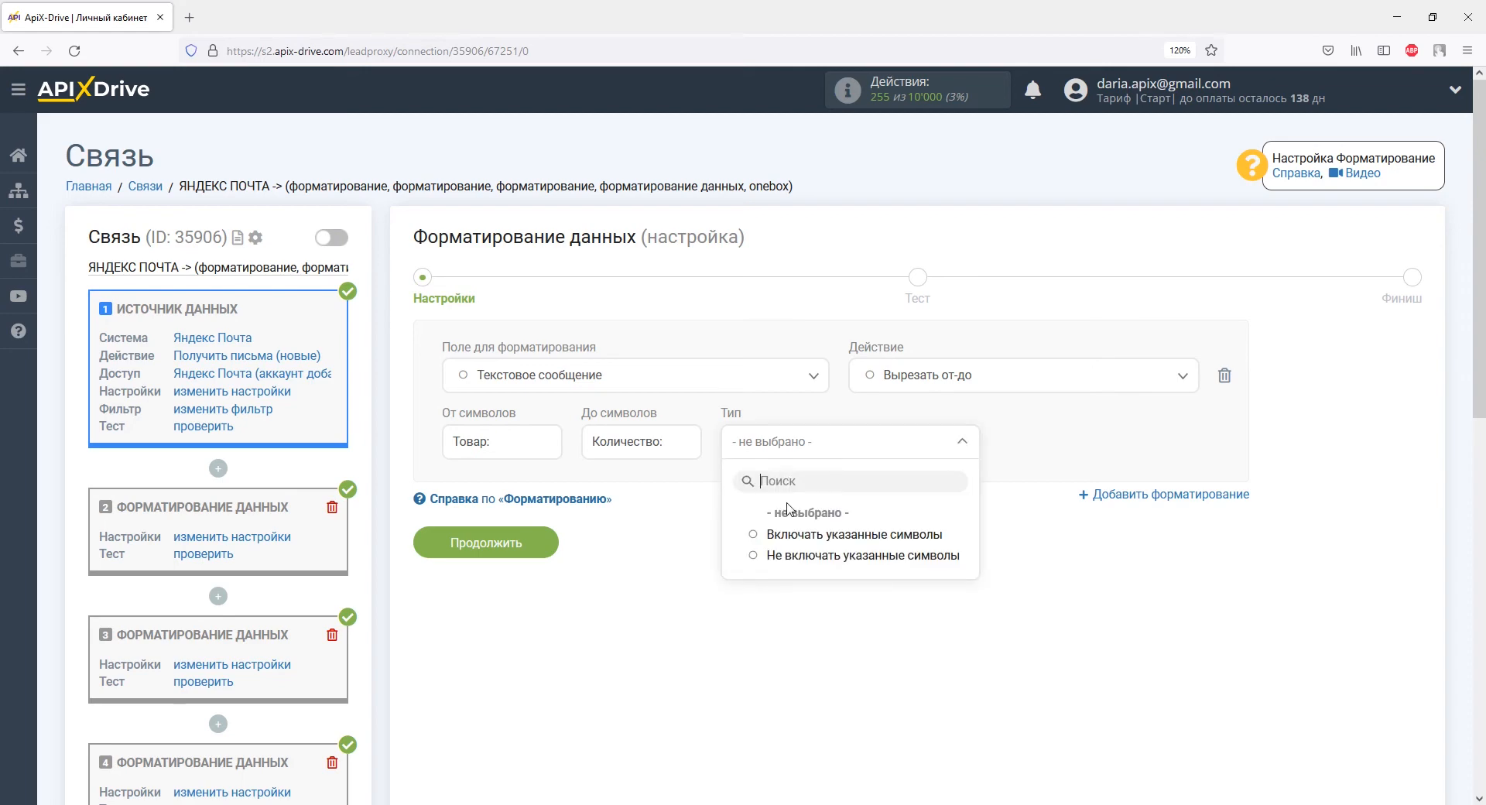
pyautogui.click(796, 557)
pyautogui.click(544, 547)
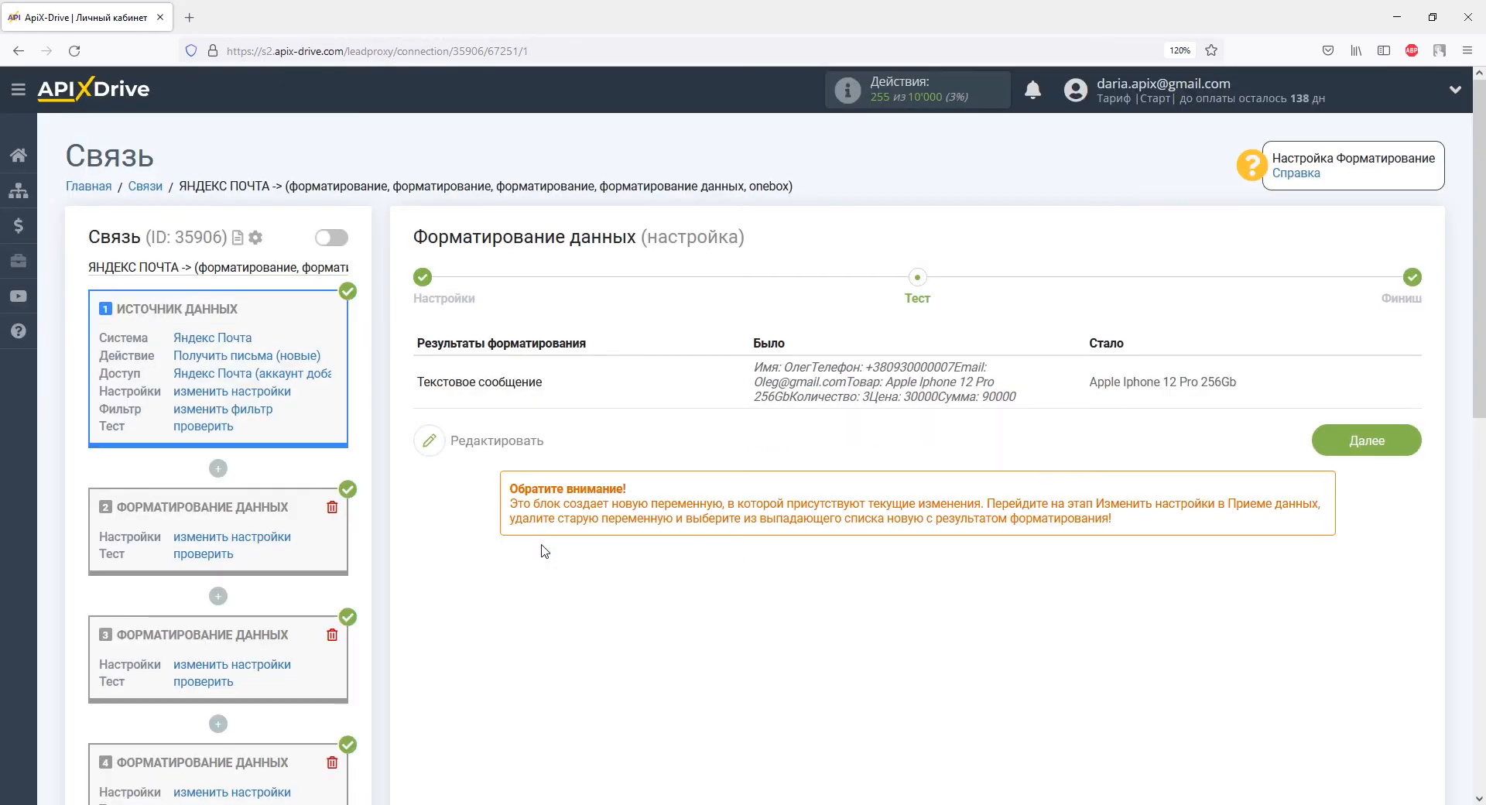
pyautogui.scroll(-6, 544, 551)
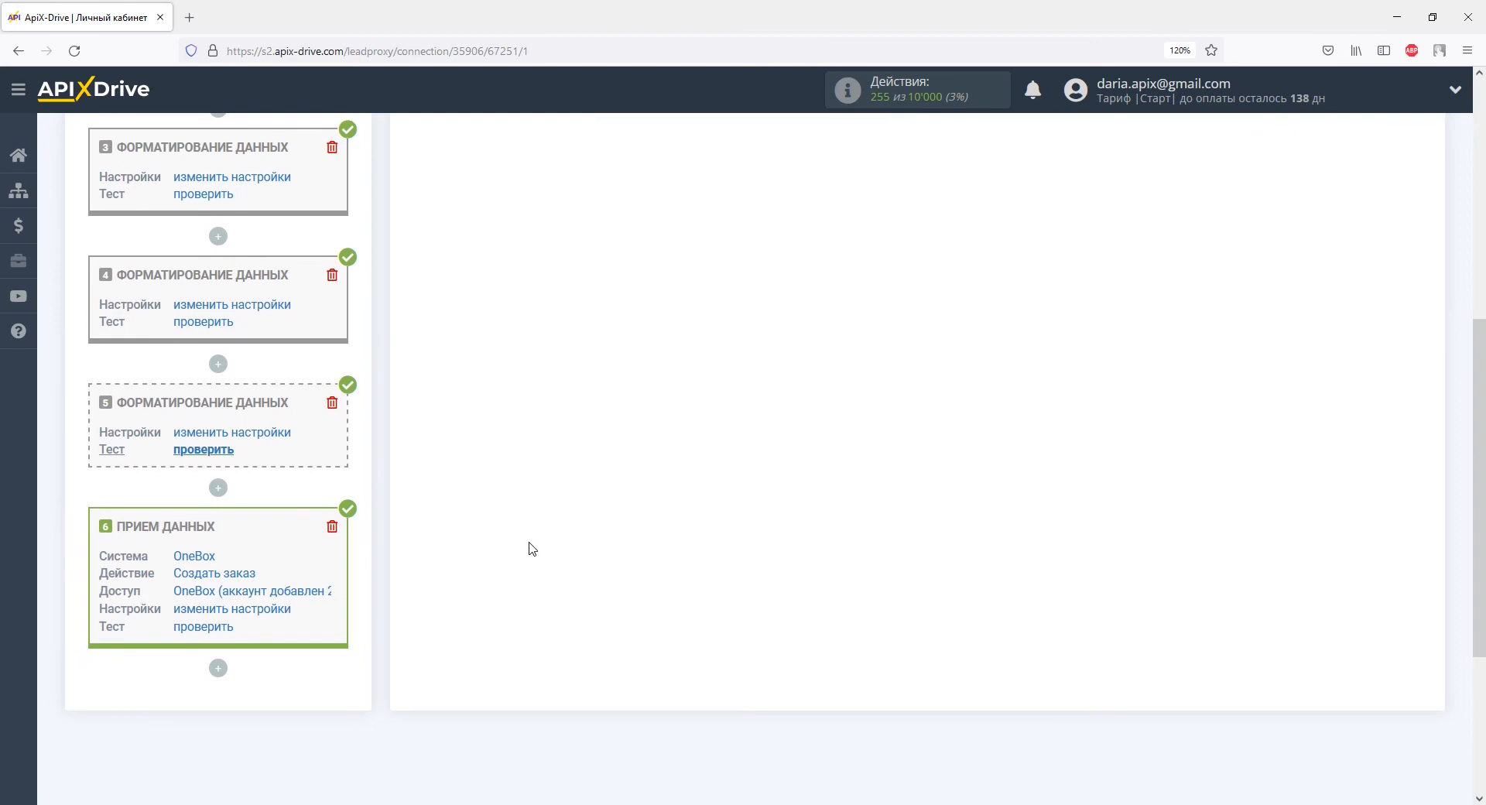
# Step: Add a fifth formatting block applying Вырезать от-до to Текстовое сообщение
pyautogui.click(218, 488)
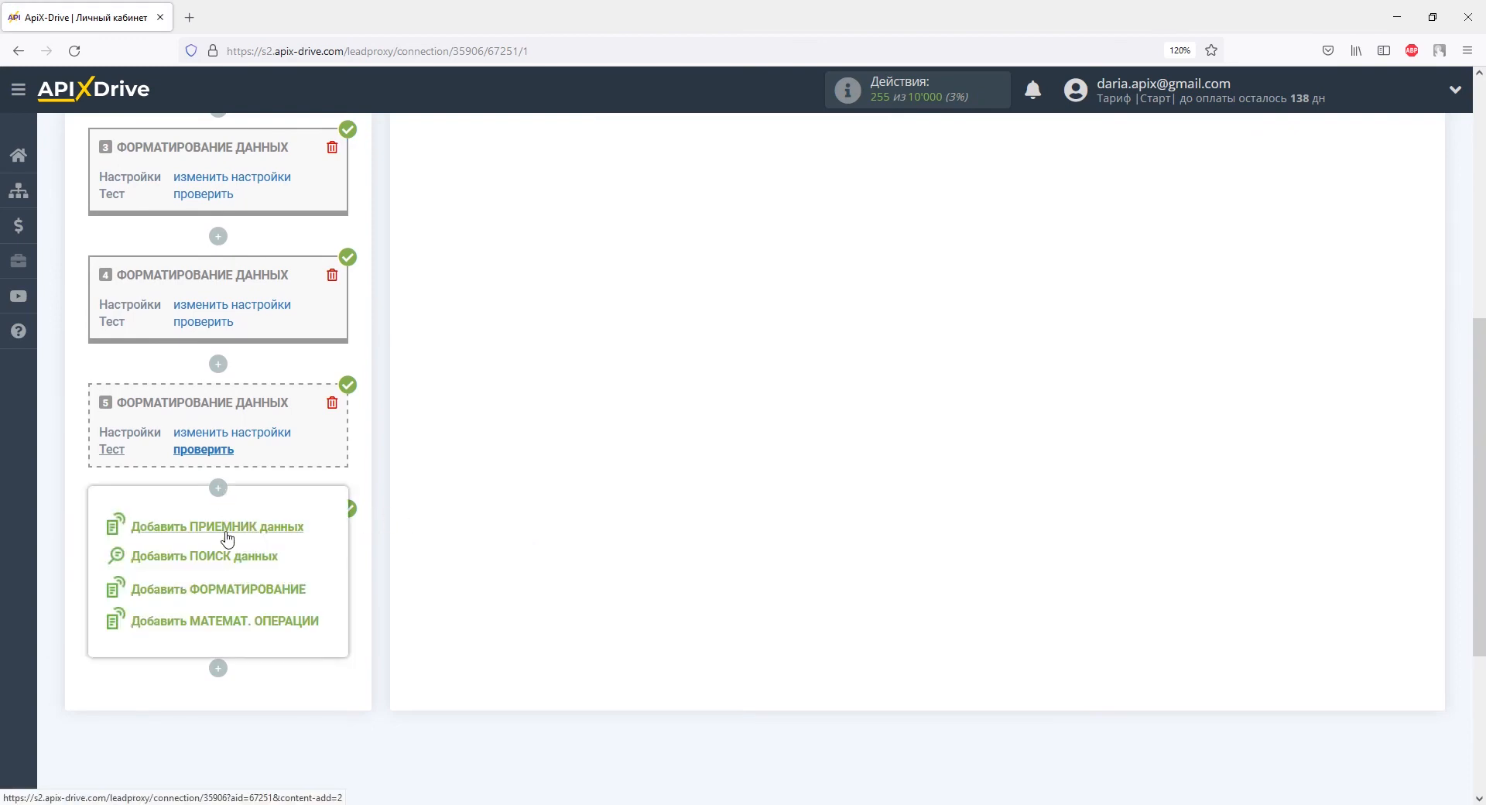
pyautogui.click(228, 592)
pyautogui.click(453, 379)
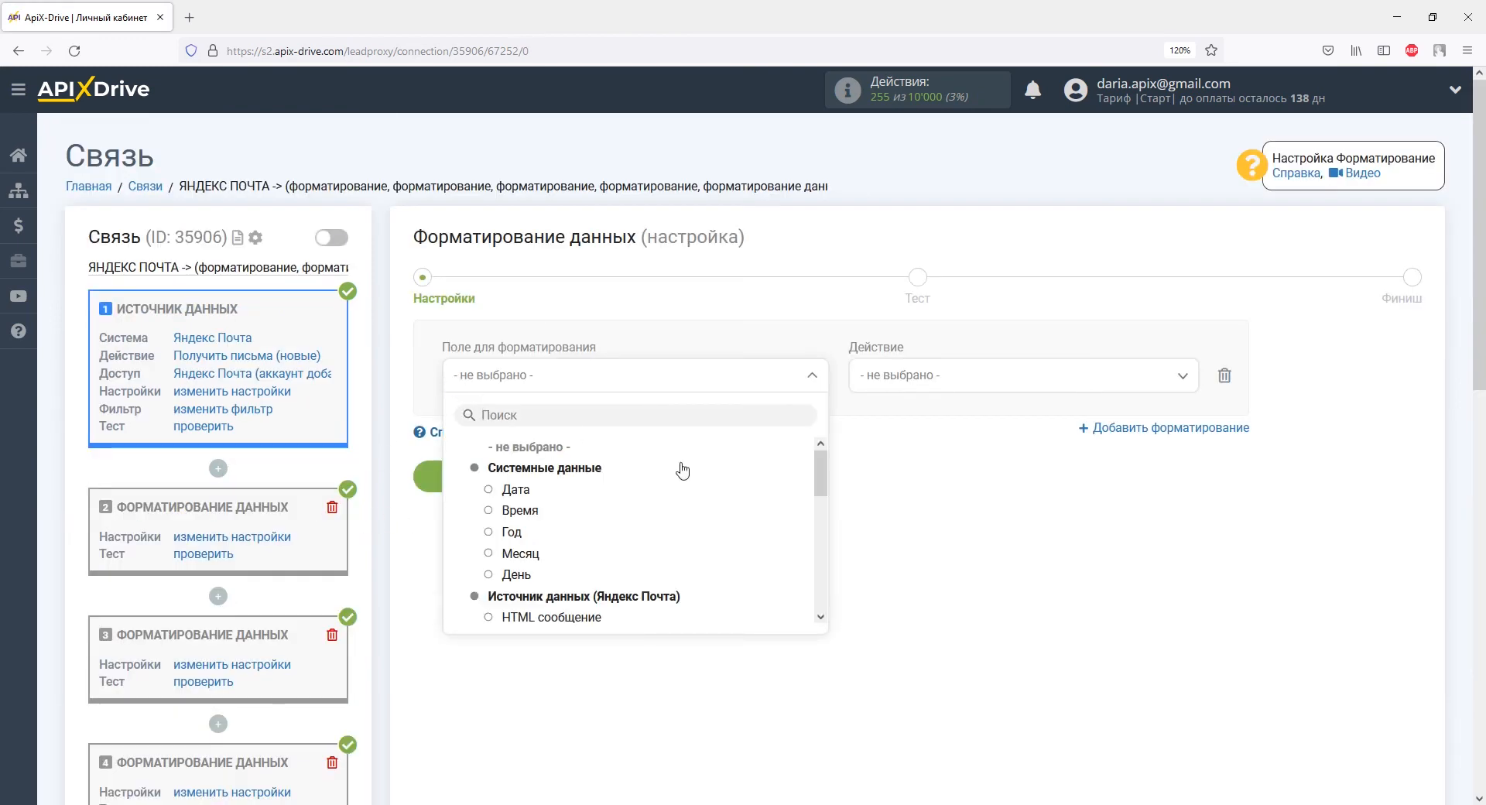
pyautogui.moveTo(819, 481); pyautogui.dragTo(817, 548)
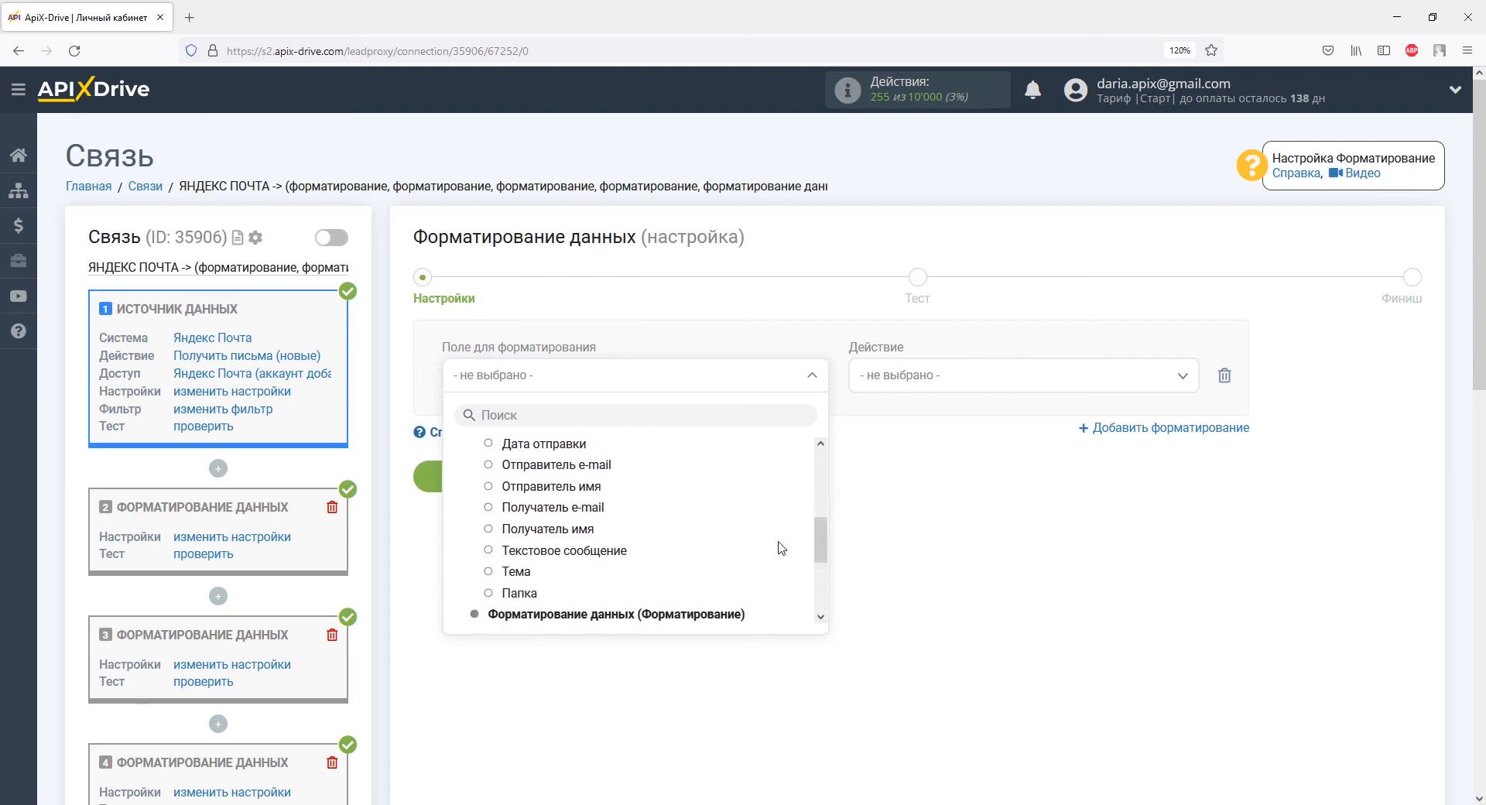
pyautogui.click(621, 552)
pyautogui.click(893, 391)
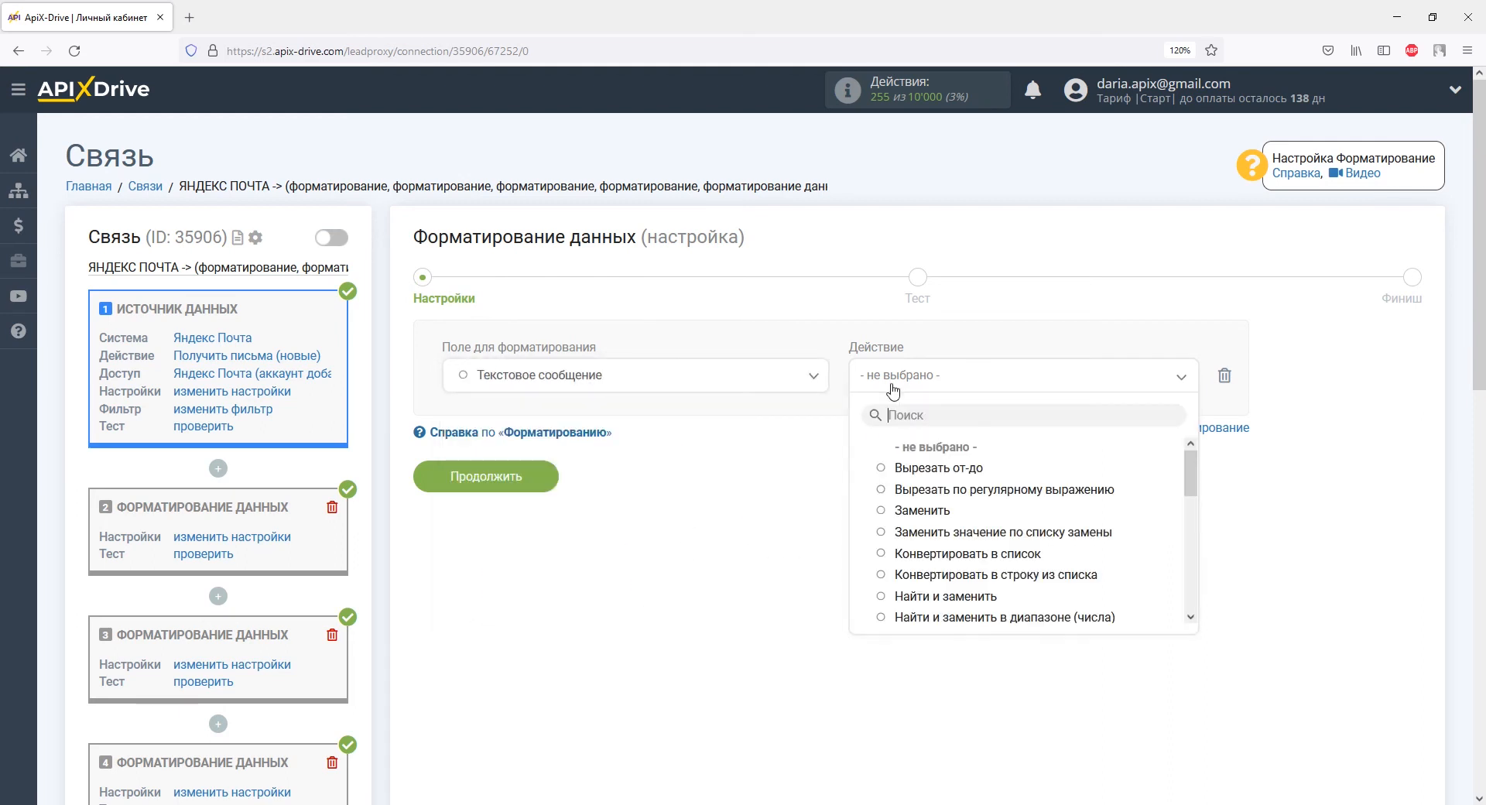
pyautogui.click(917, 468)
# Step: Cut from 'Количество:' to 'Цена:' without markers and test, returning quantity 3
pyautogui.click(515, 443)
pyautogui.write('Количество:')
pyautogui.click(596, 445)
pyautogui.write('Цена:')
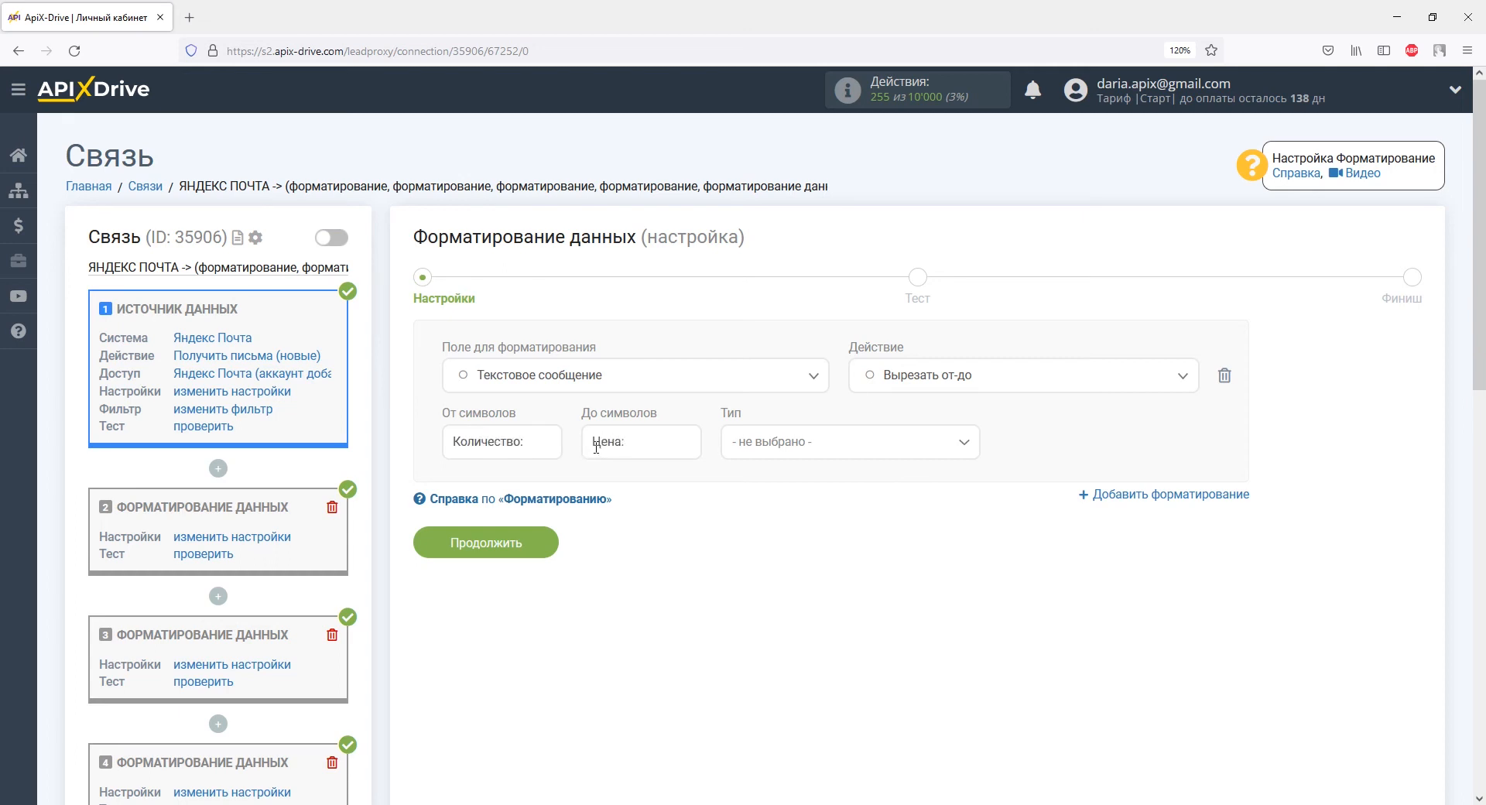
pyautogui.click(743, 455)
pyautogui.click(769, 554)
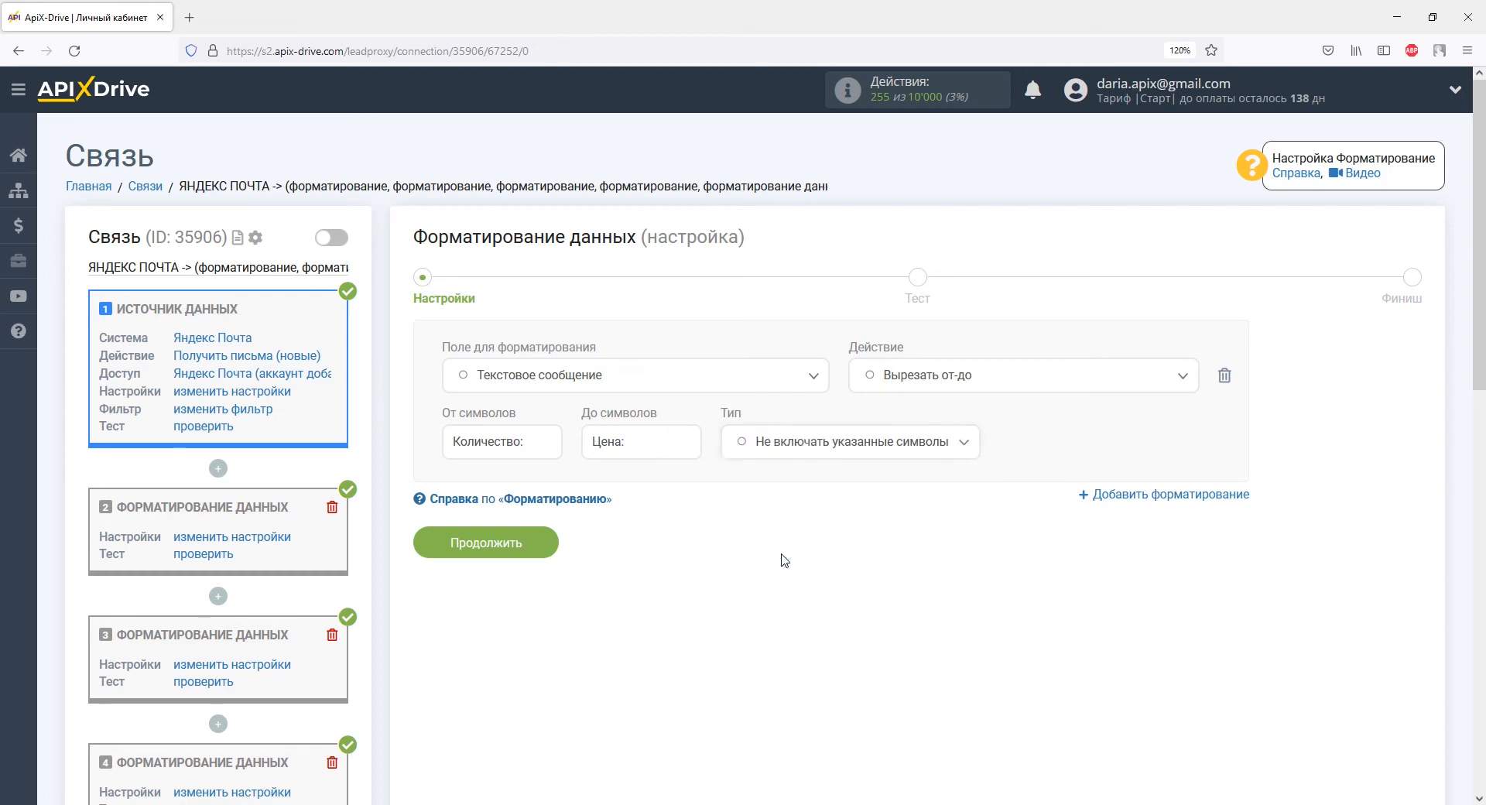
pyautogui.click(534, 546)
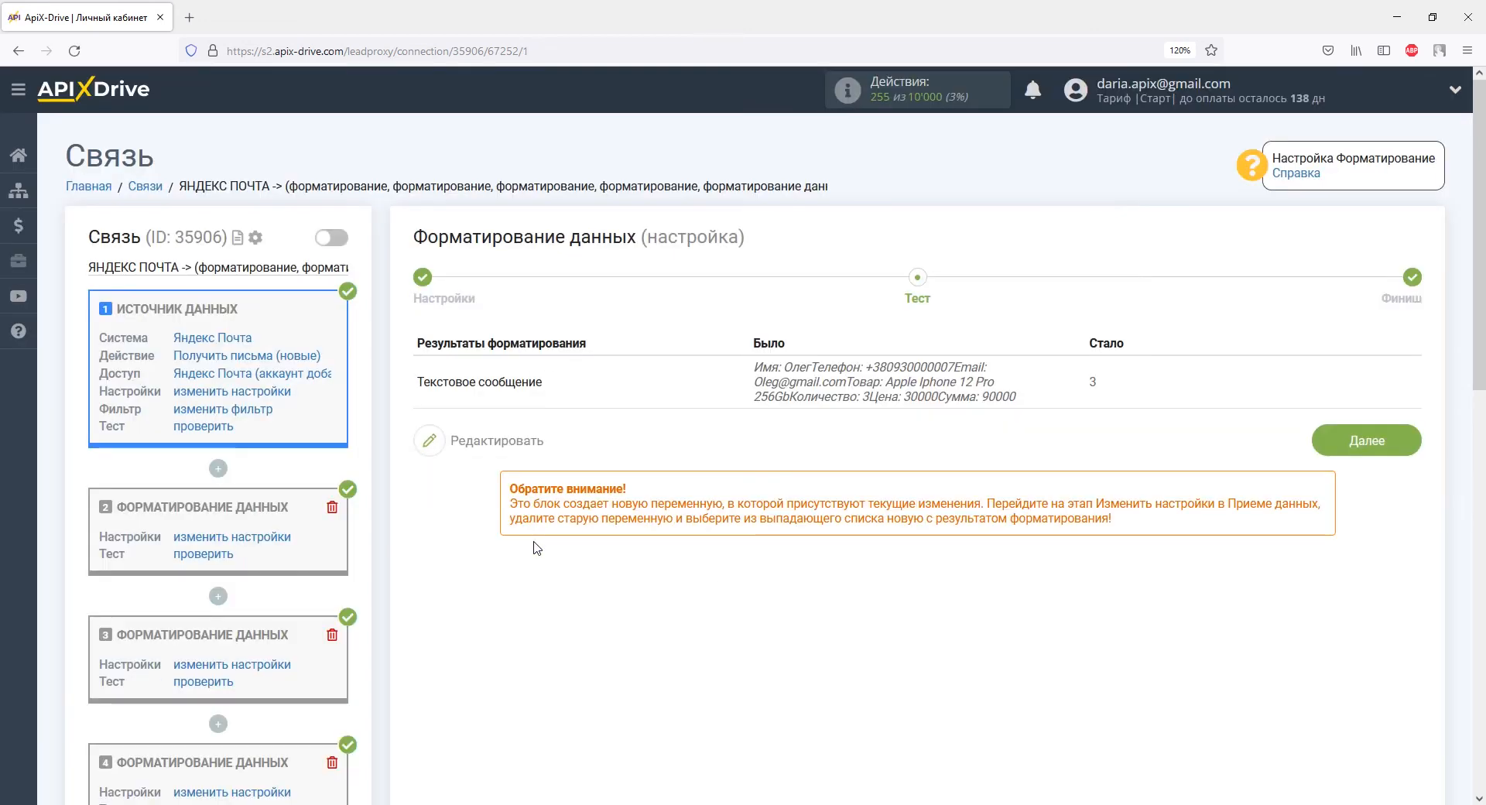
pyautogui.scroll(-8, 534, 546)
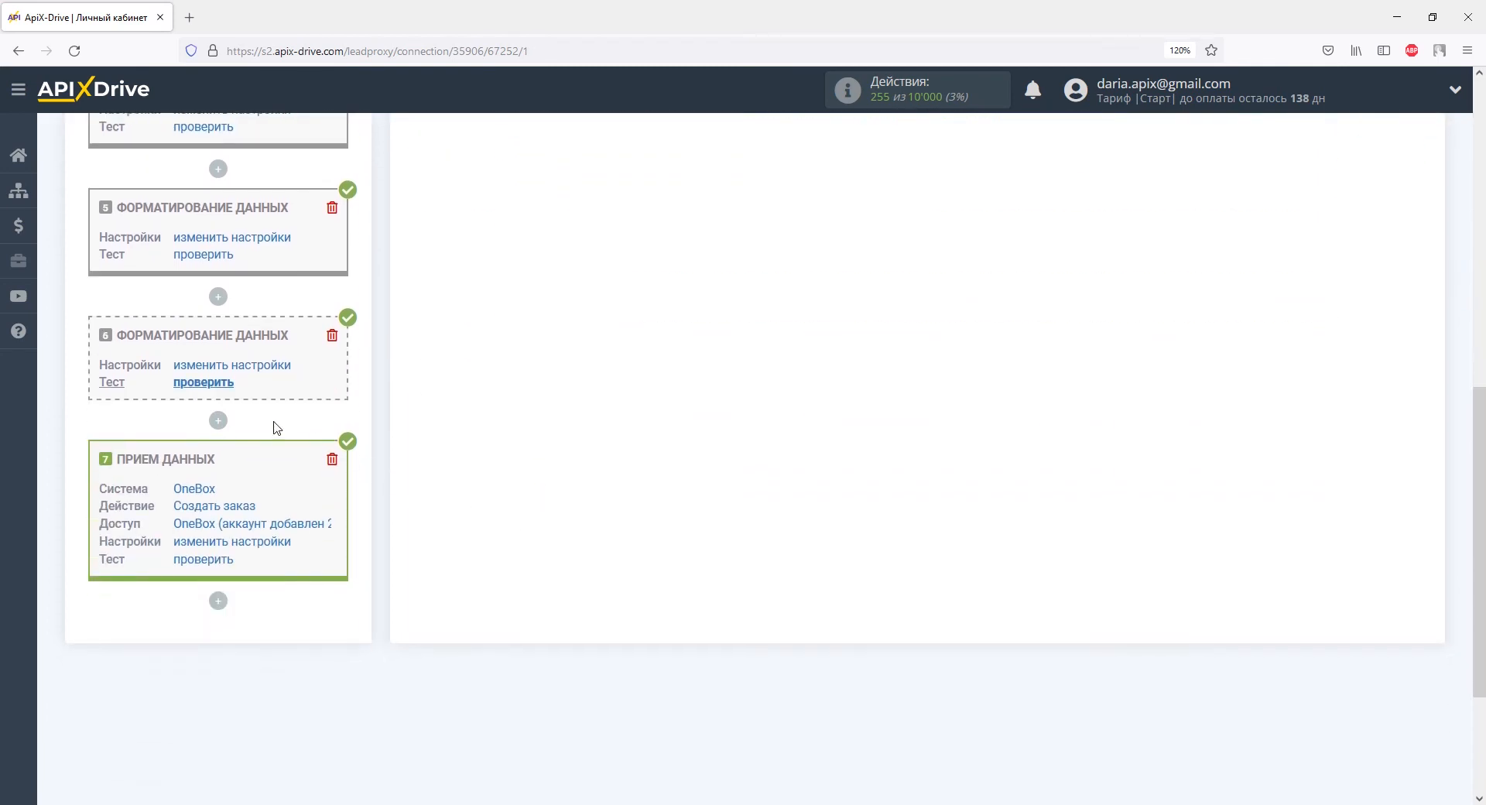
pyautogui.click(218, 421)
# Step: Add a sixth formatting block applying Вырезать от-до to Текстовое сообщение
pyautogui.click(232, 517)
pyautogui.click(557, 380)
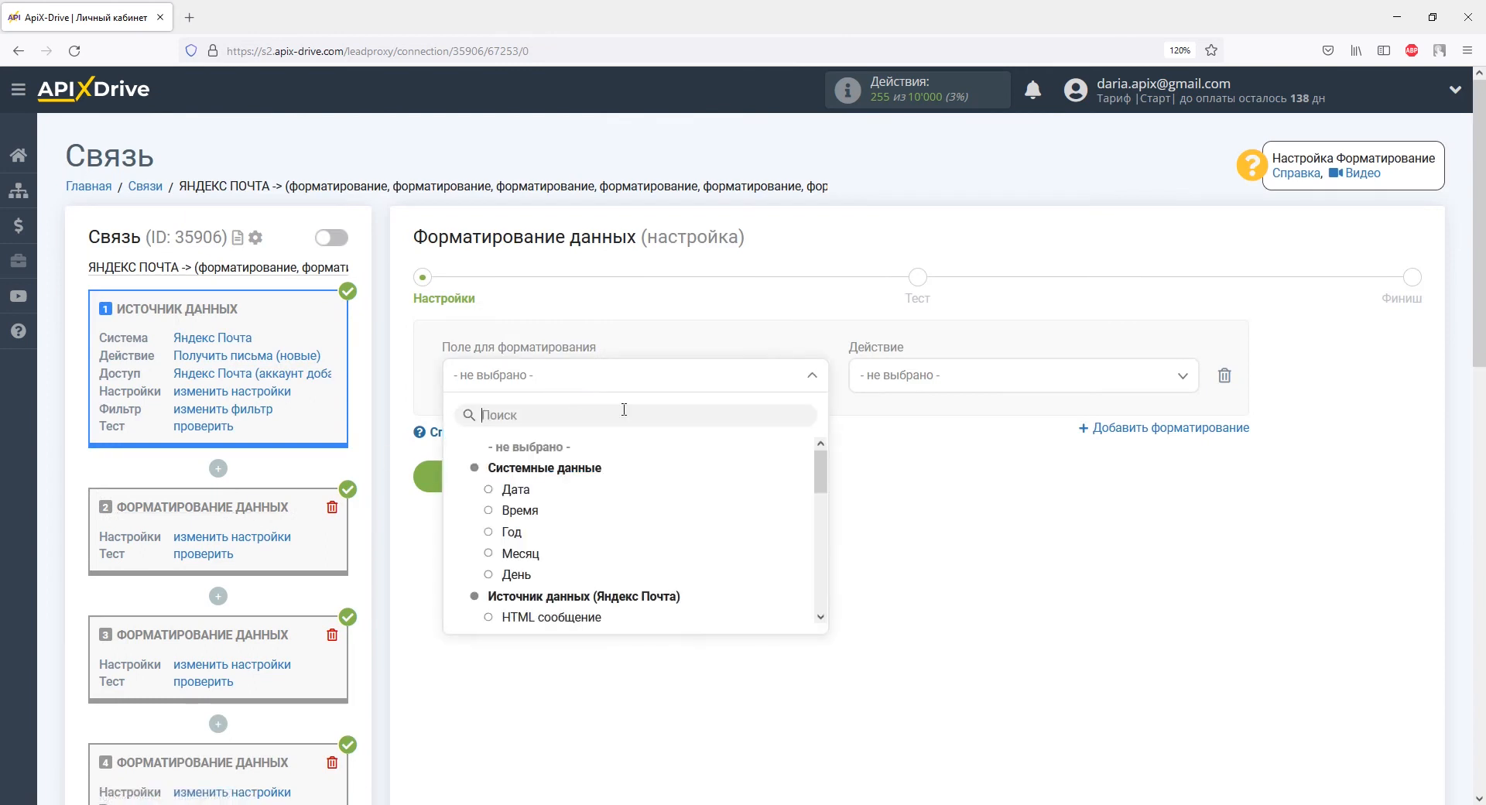
pyautogui.moveTo(821, 473); pyautogui.dragTo(823, 569)
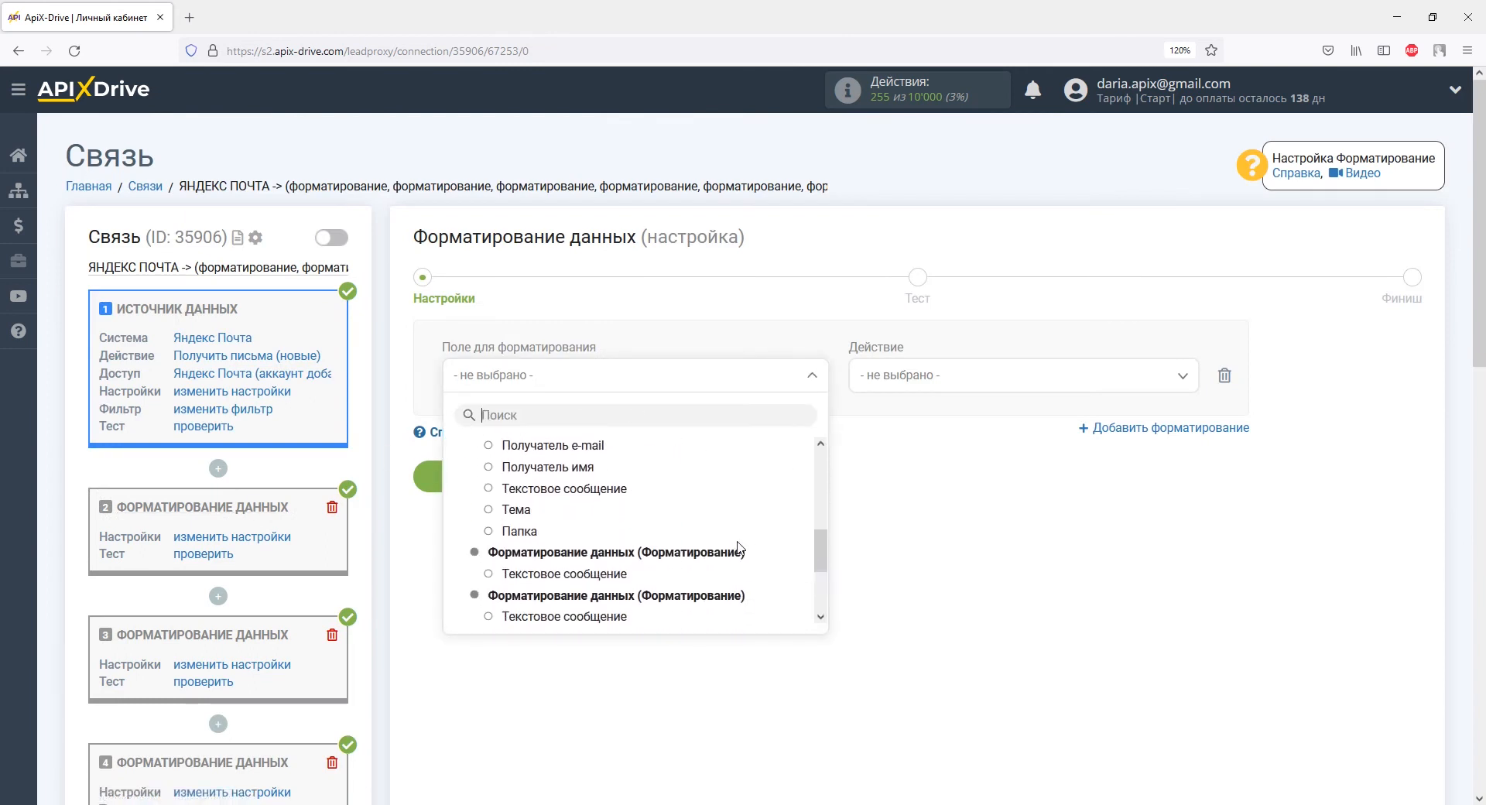
pyautogui.click(579, 495)
pyautogui.click(896, 382)
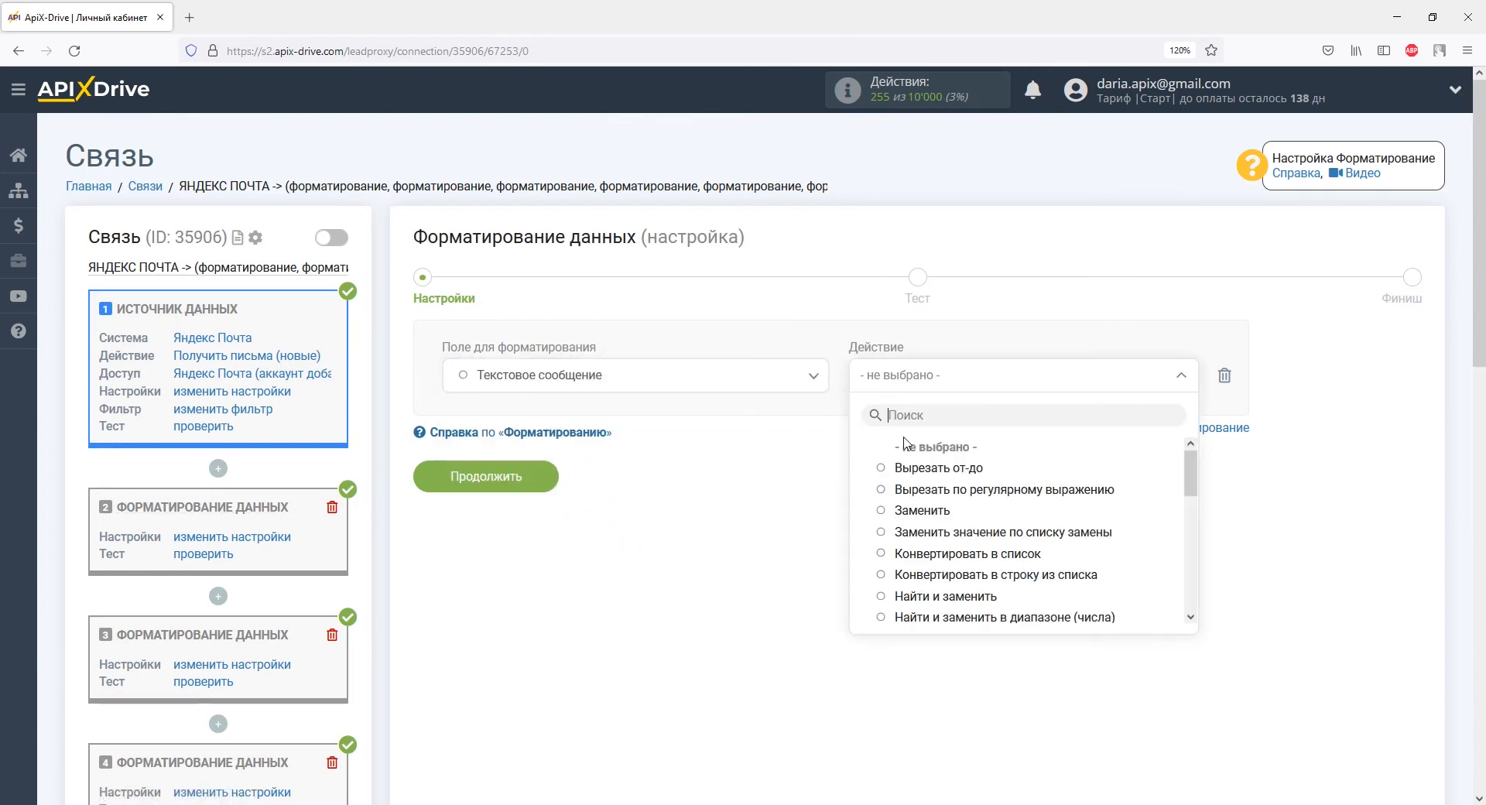
pyautogui.click(921, 474)
# Step: Cut from 'Цена:' to 'Сумма:' without markers and test, returning price 30000
pyautogui.click(492, 448)
pyautogui.write('Цена:')
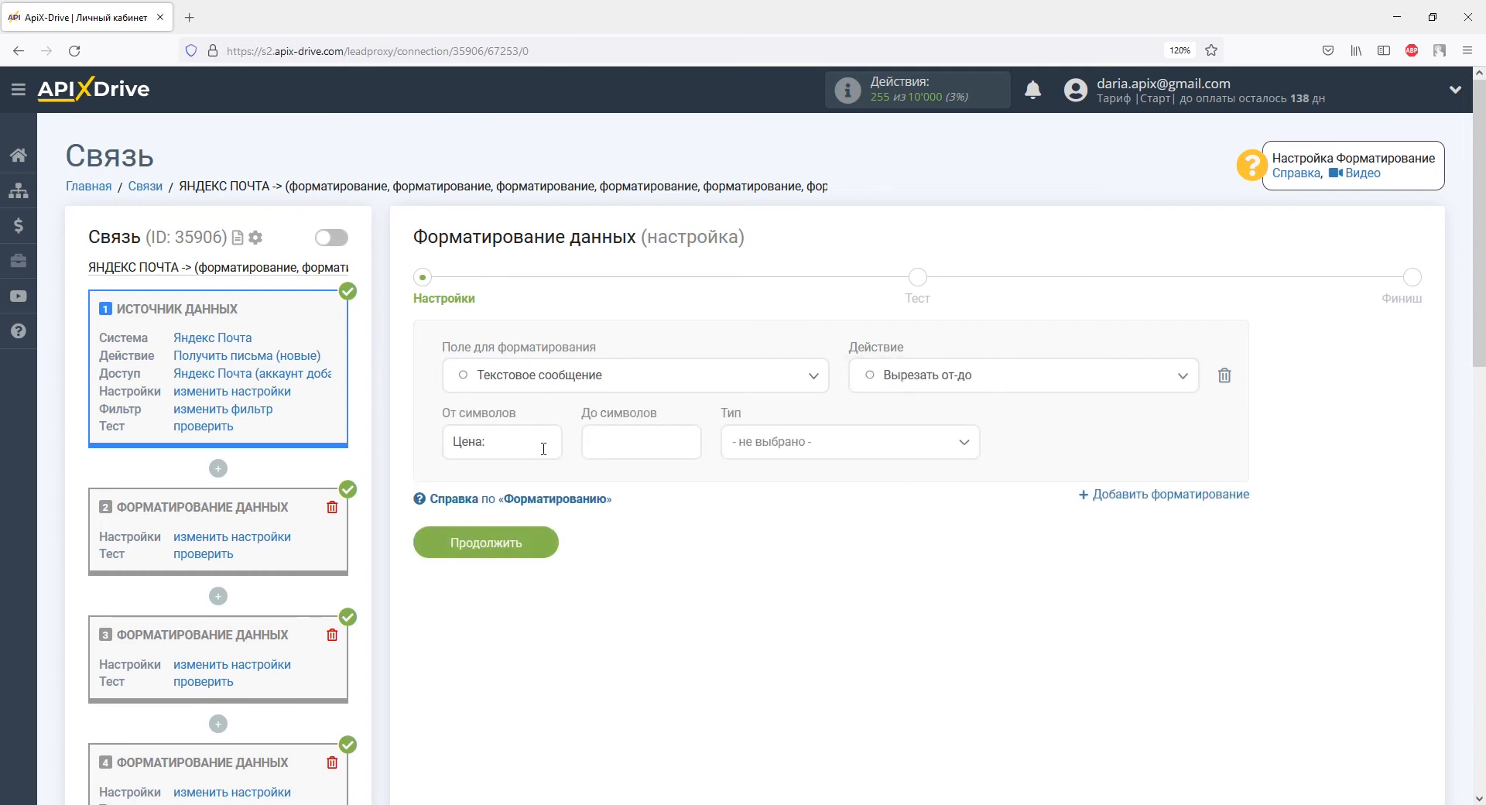
pyautogui.click(595, 441)
pyautogui.write('Сумма:')
pyautogui.click(763, 449)
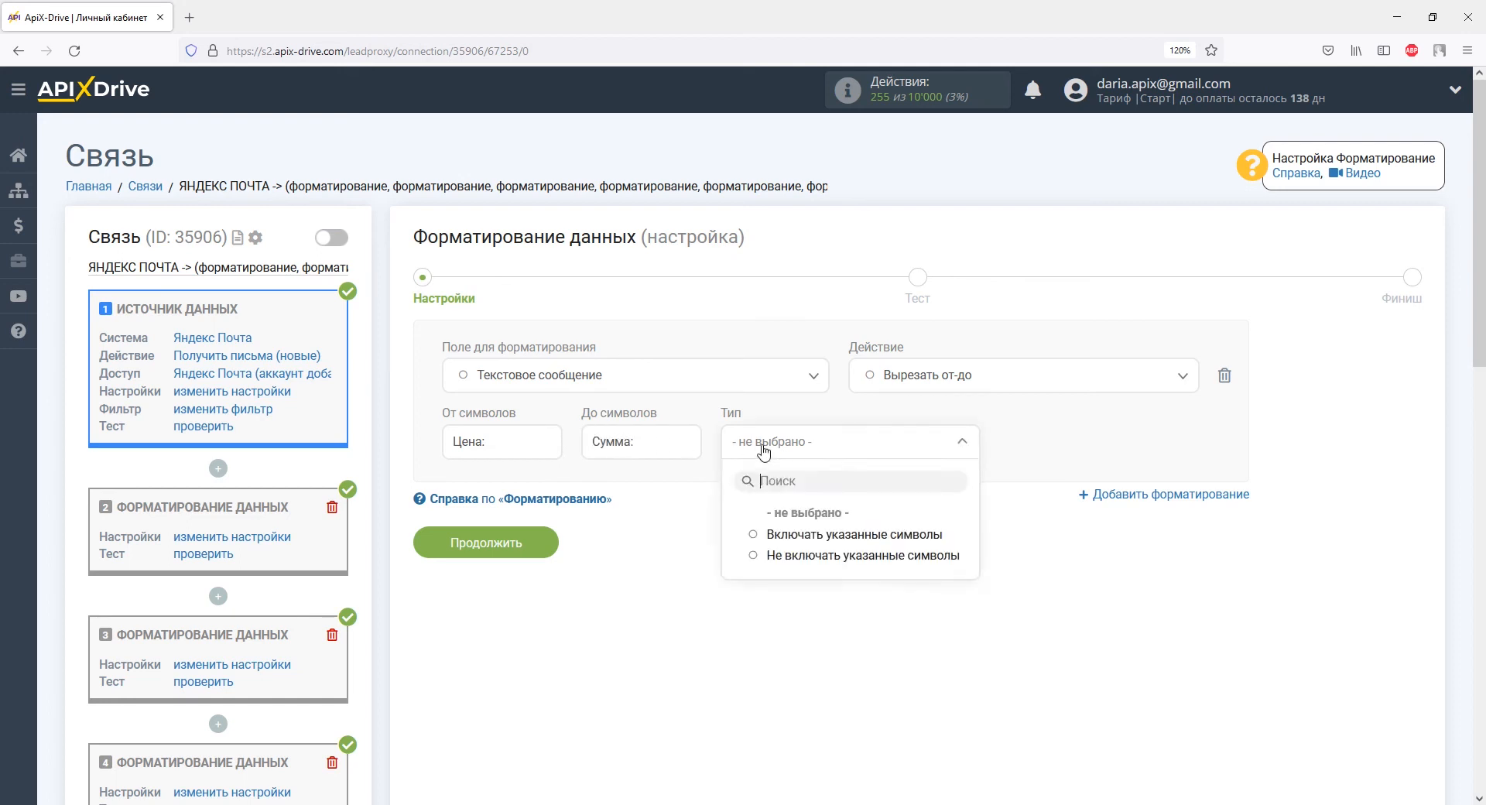
pyautogui.click(782, 555)
pyautogui.click(541, 545)
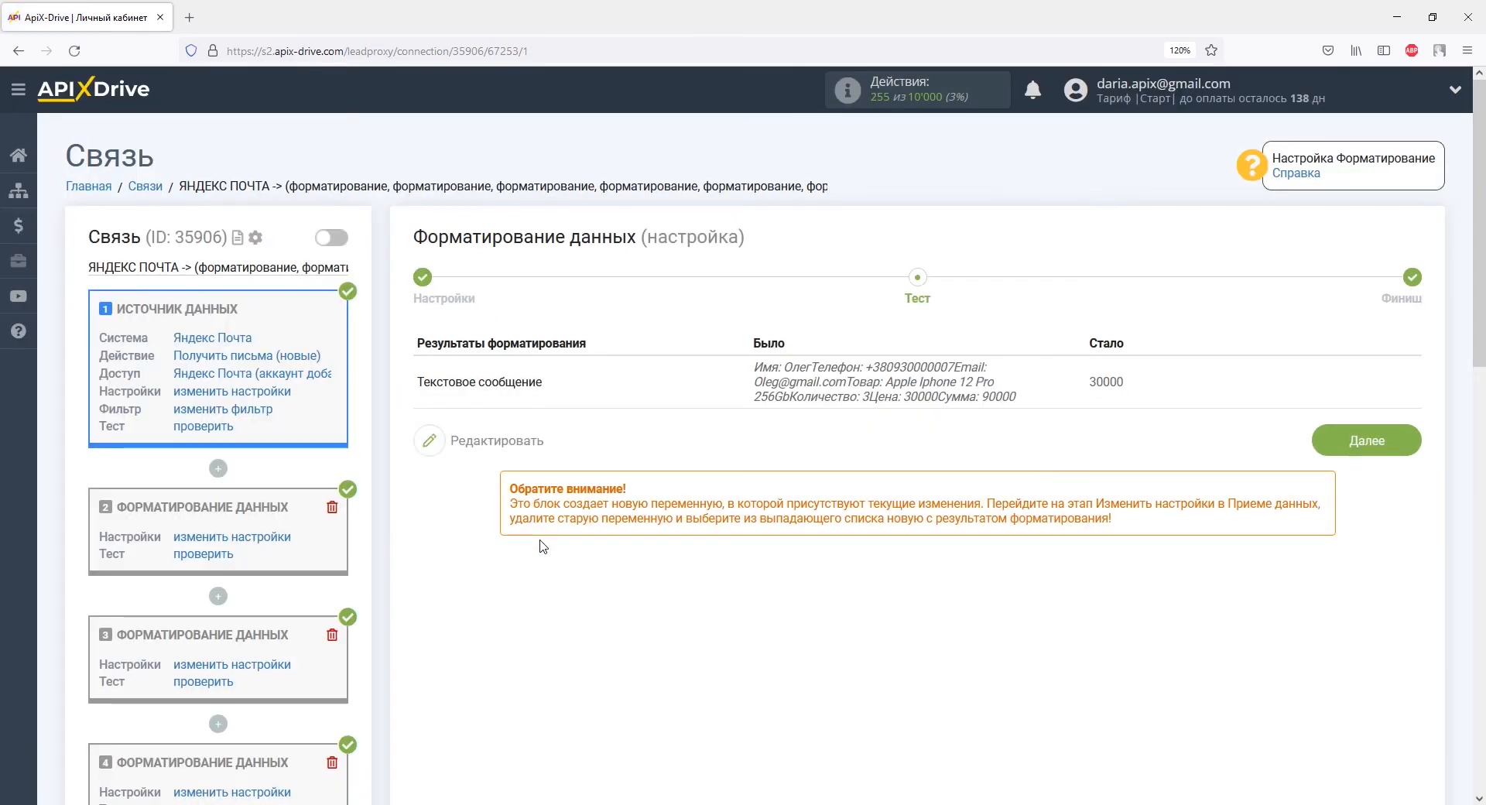
pyautogui.scroll(-9, 541, 545)
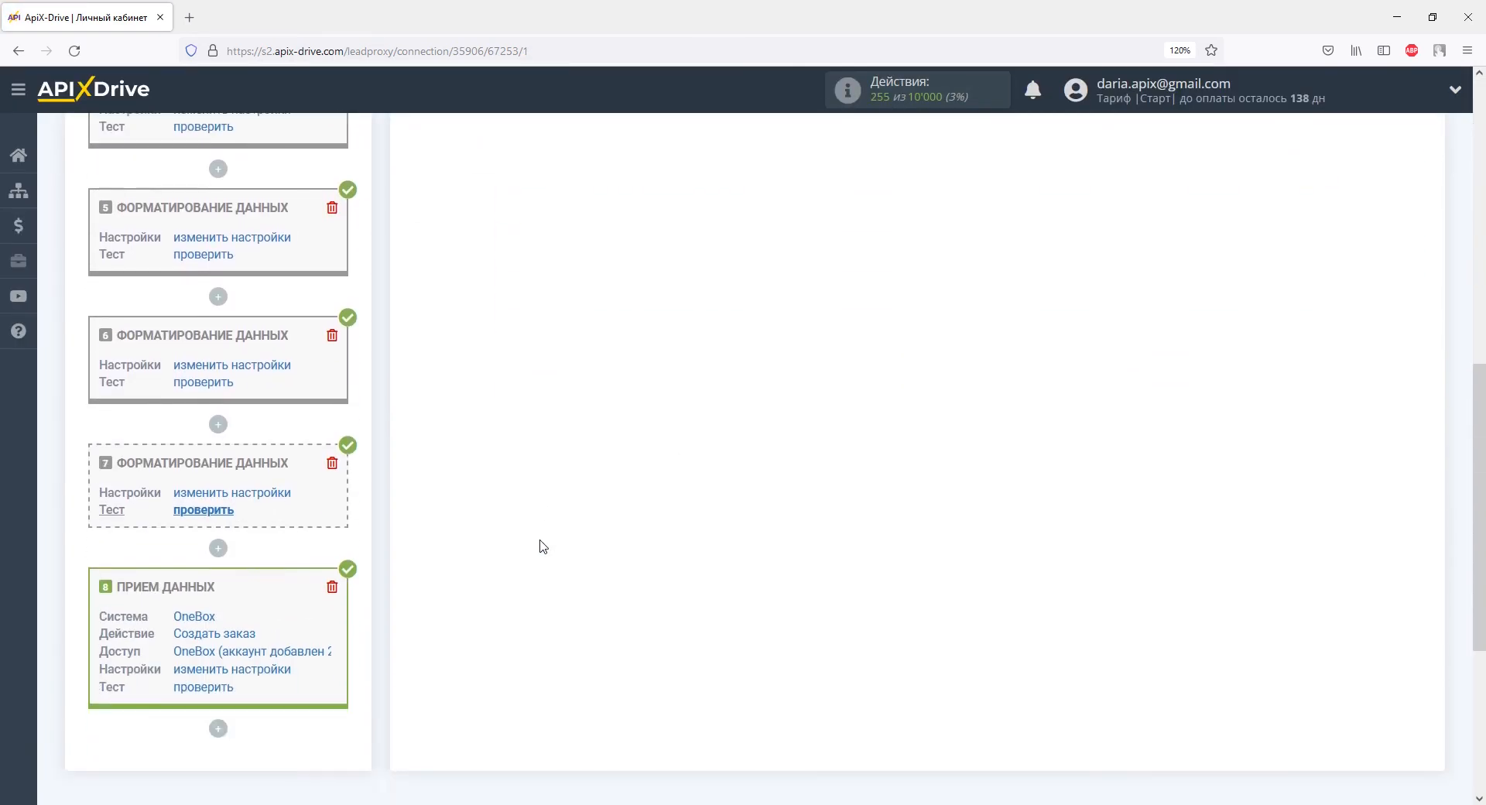
# Step: Add a seventh formatting block cutting Текстовое сообщение after 'Сумма:' without markers, testing as 90000
pyautogui.click(223, 551)
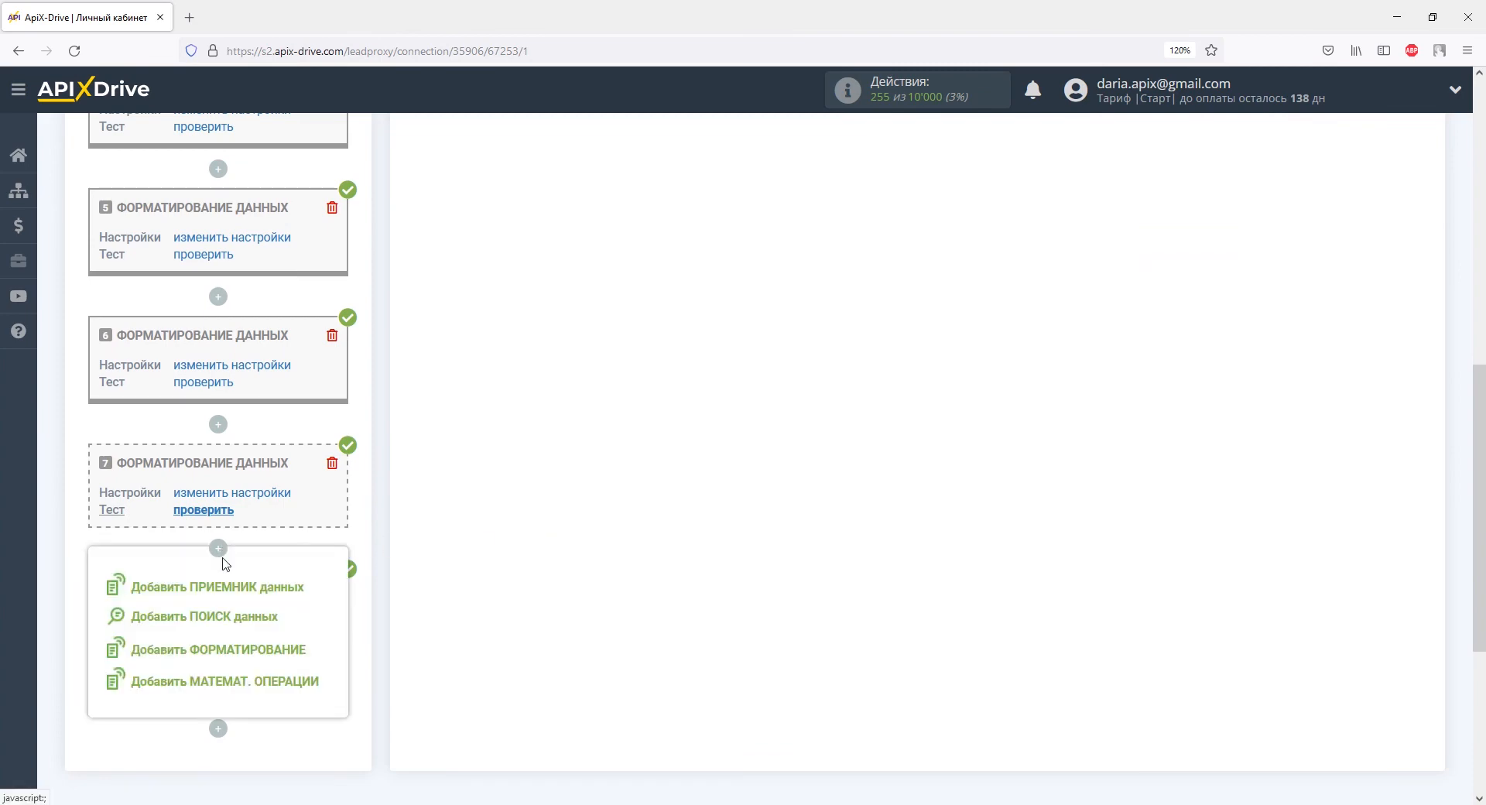
pyautogui.click(221, 651)
pyautogui.click(495, 385)
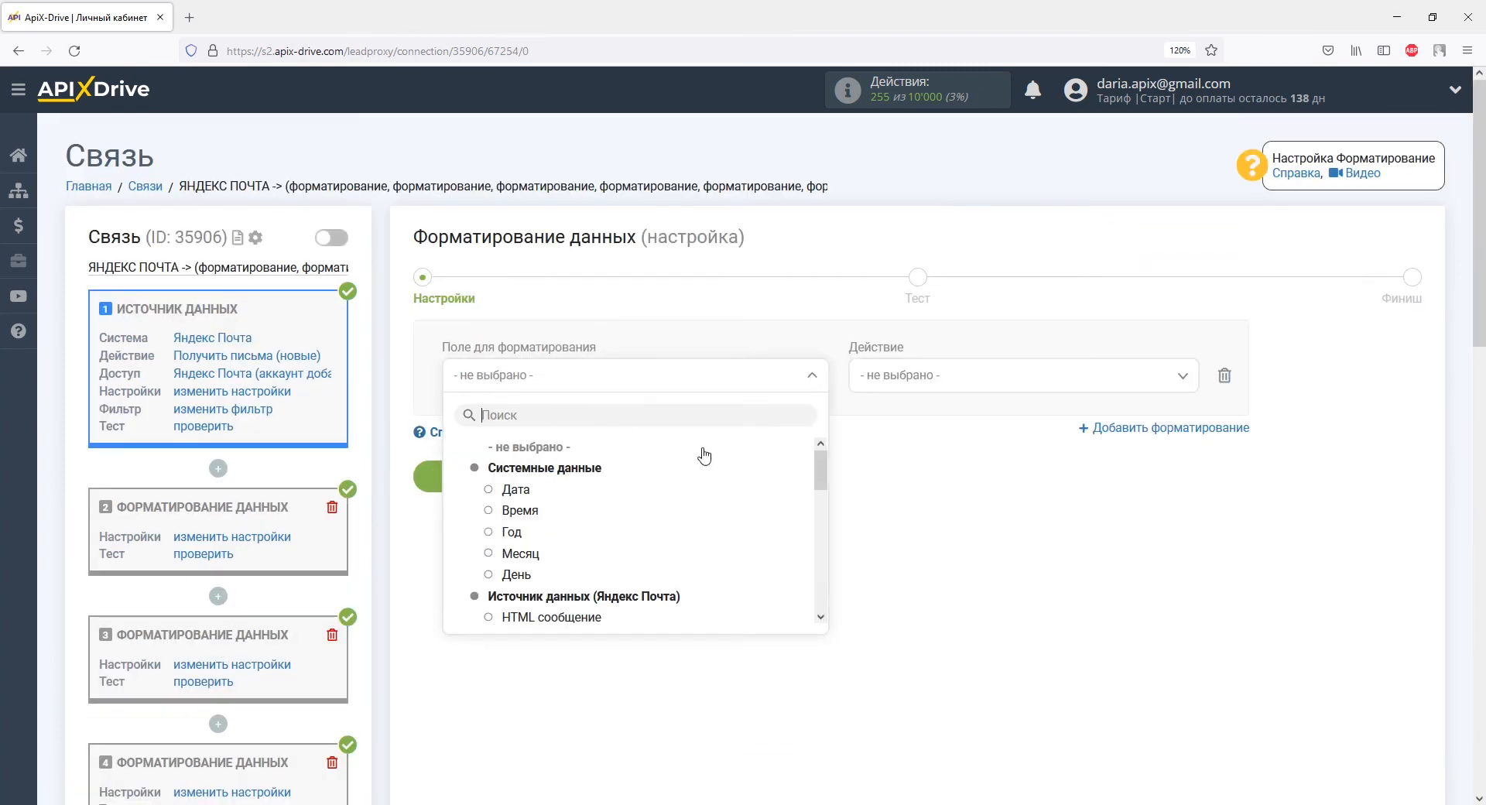
pyautogui.moveTo(819, 473); pyautogui.dragTo(822, 535)
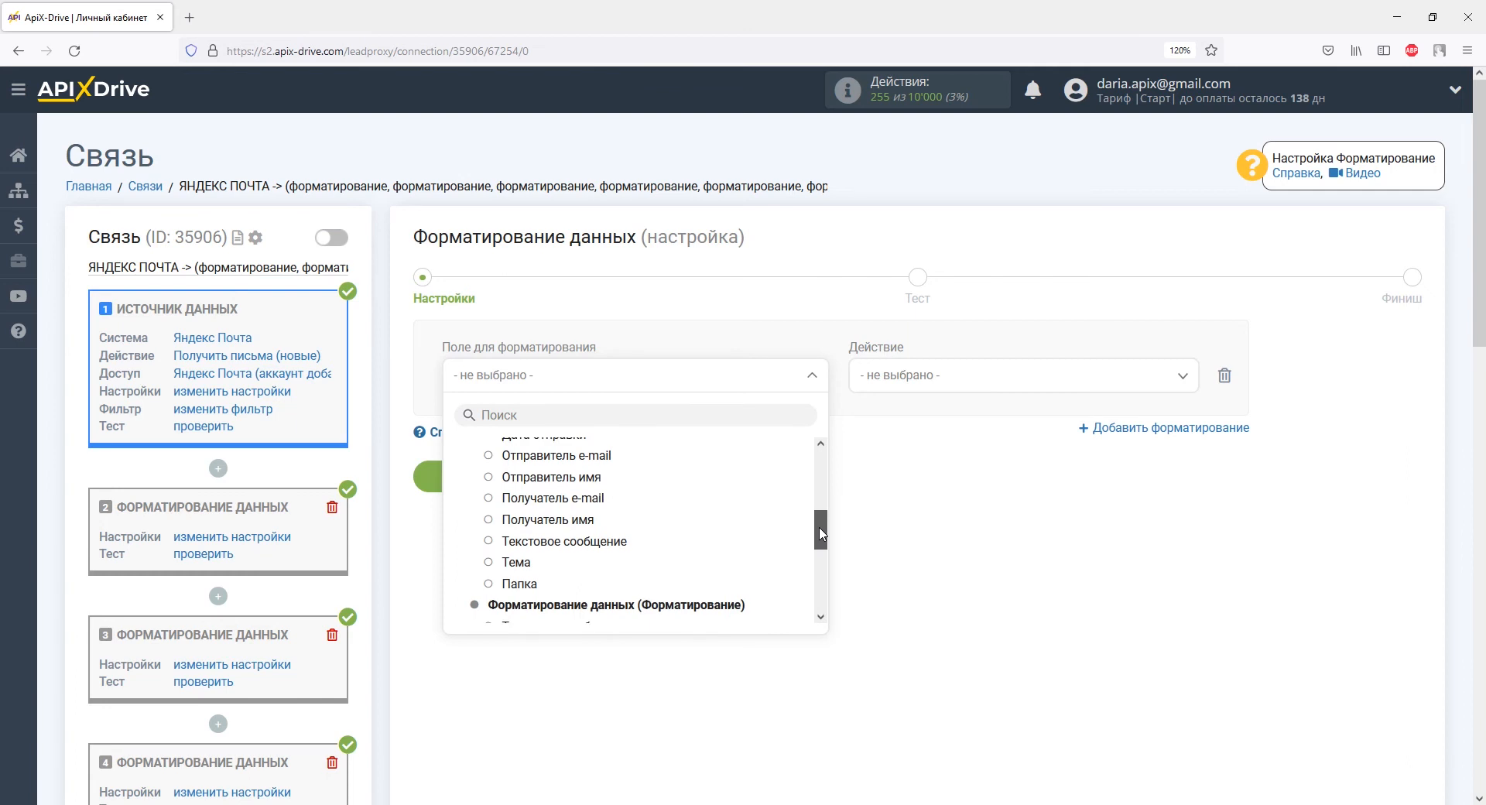
pyautogui.click(610, 541)
pyautogui.click(917, 386)
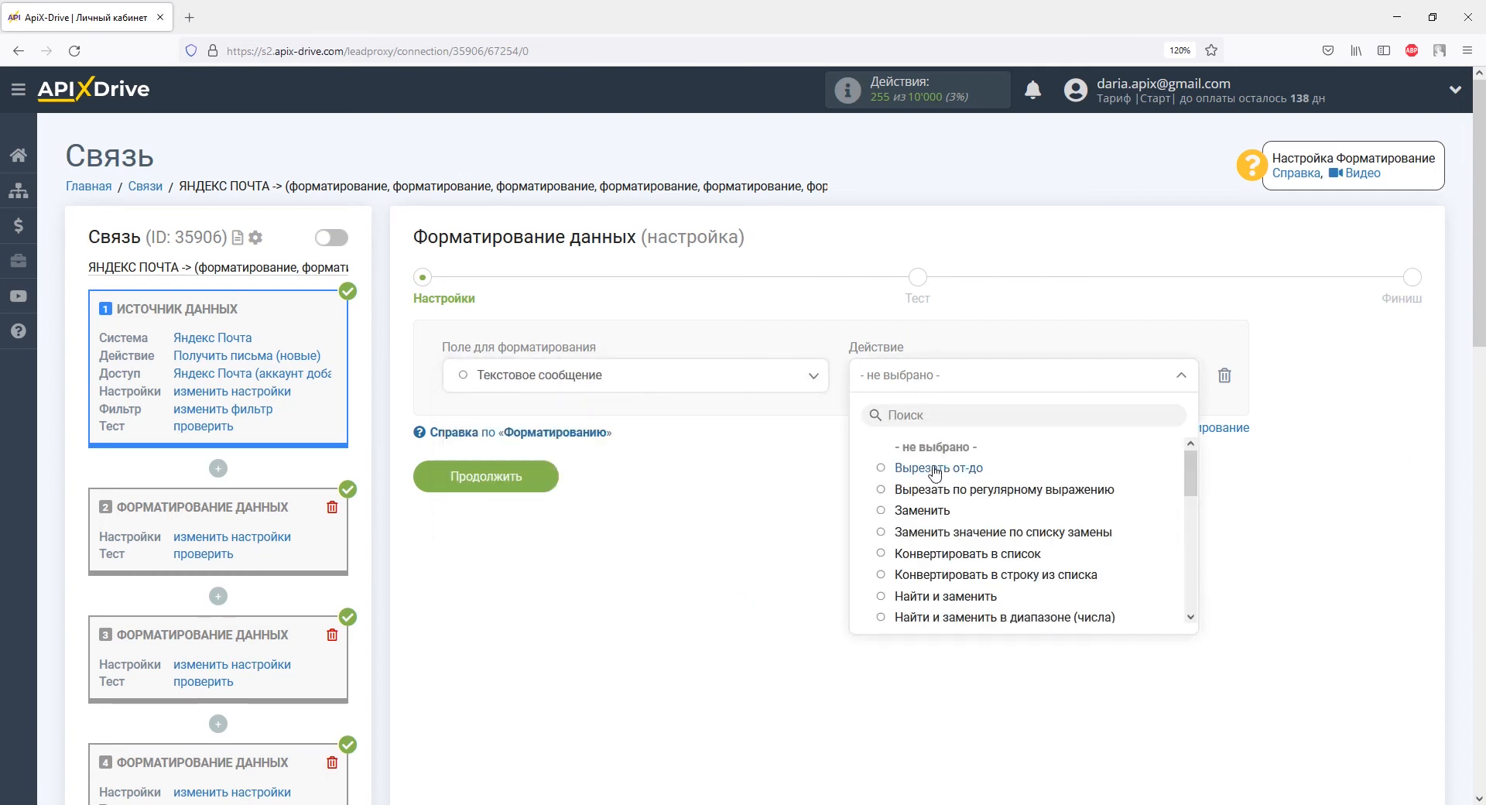
pyautogui.click(936, 469)
pyautogui.write('Сумма:')
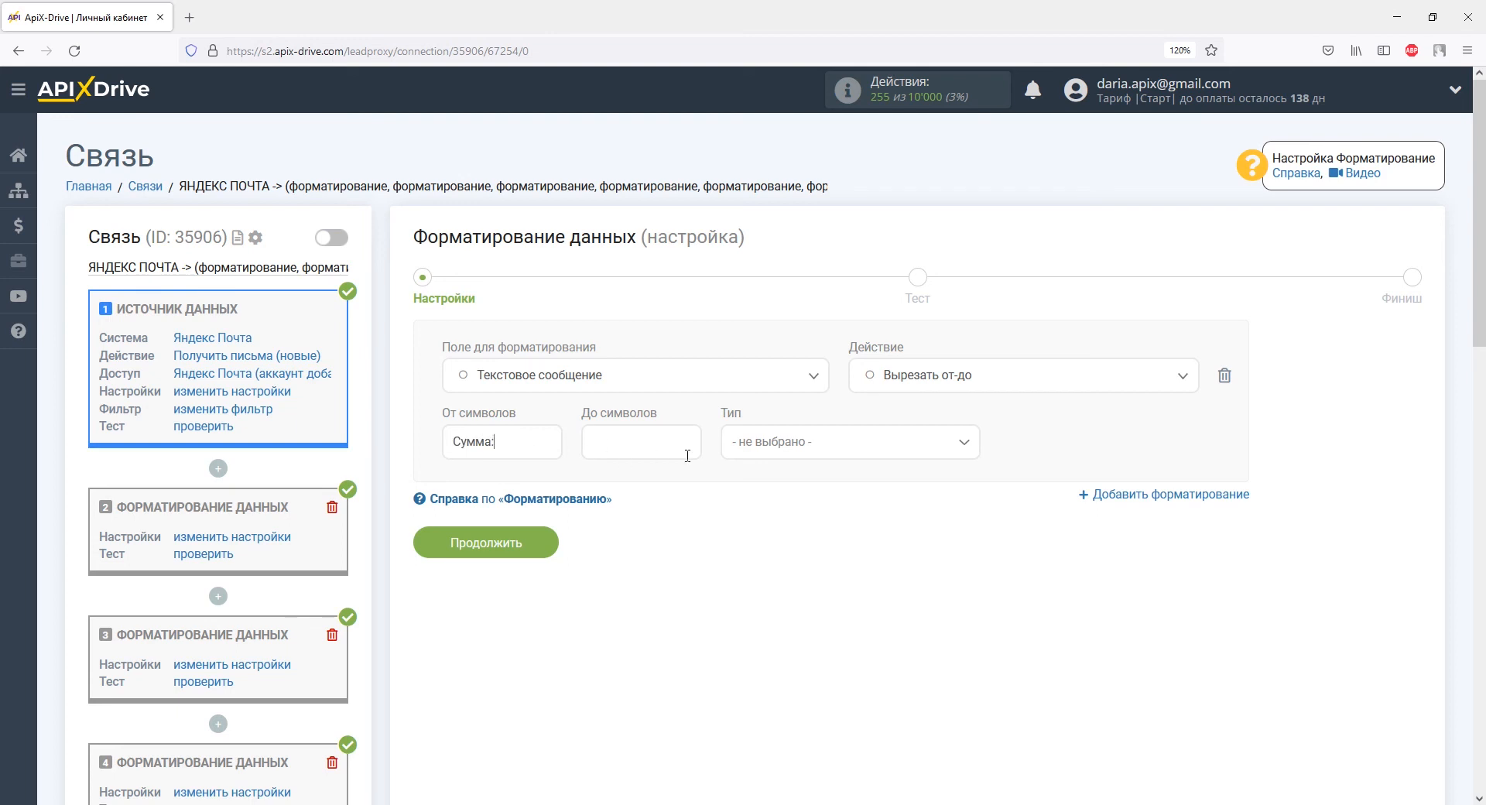
pyautogui.click(758, 453)
pyautogui.click(781, 557)
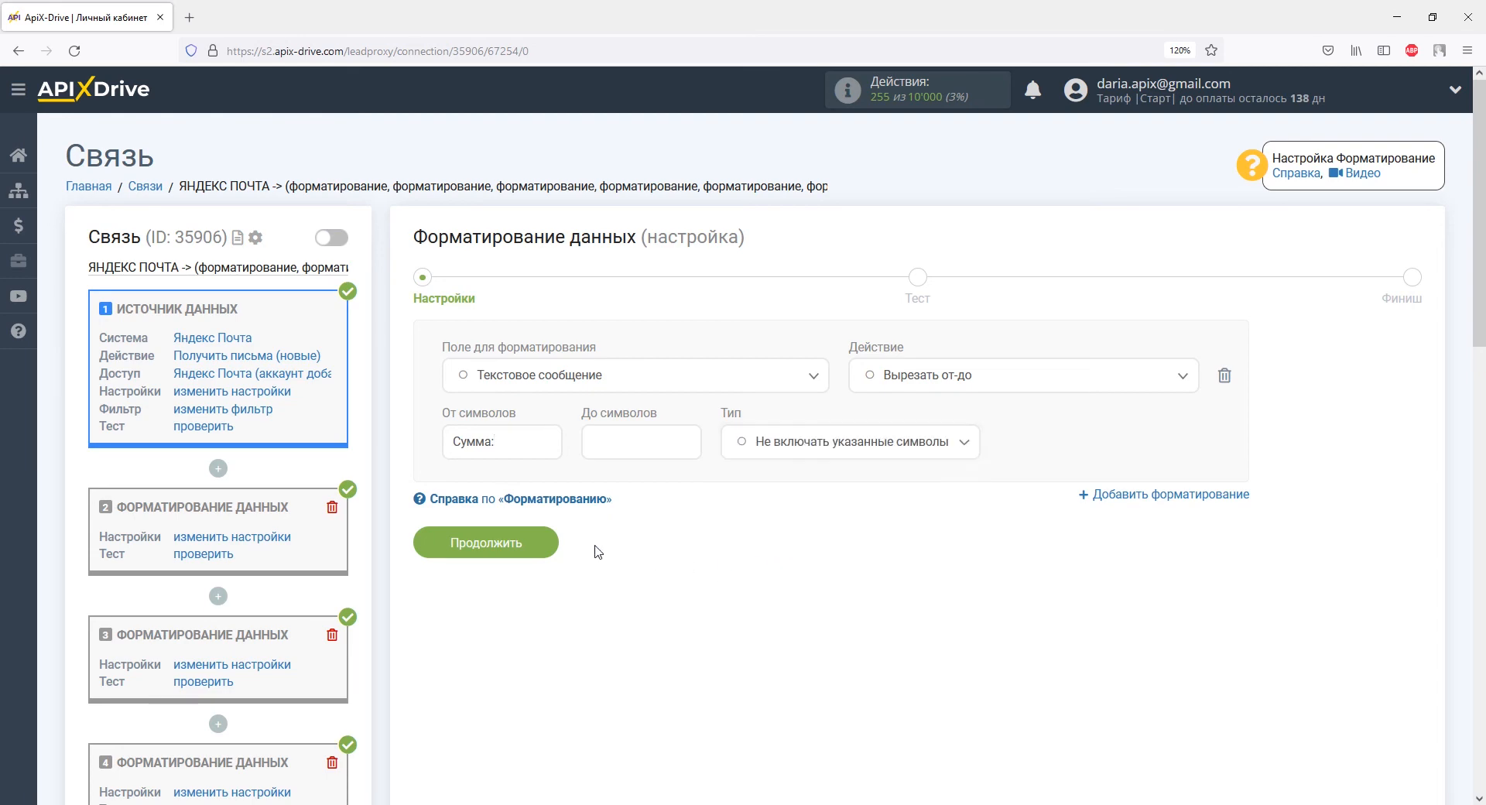
pyautogui.click(526, 545)
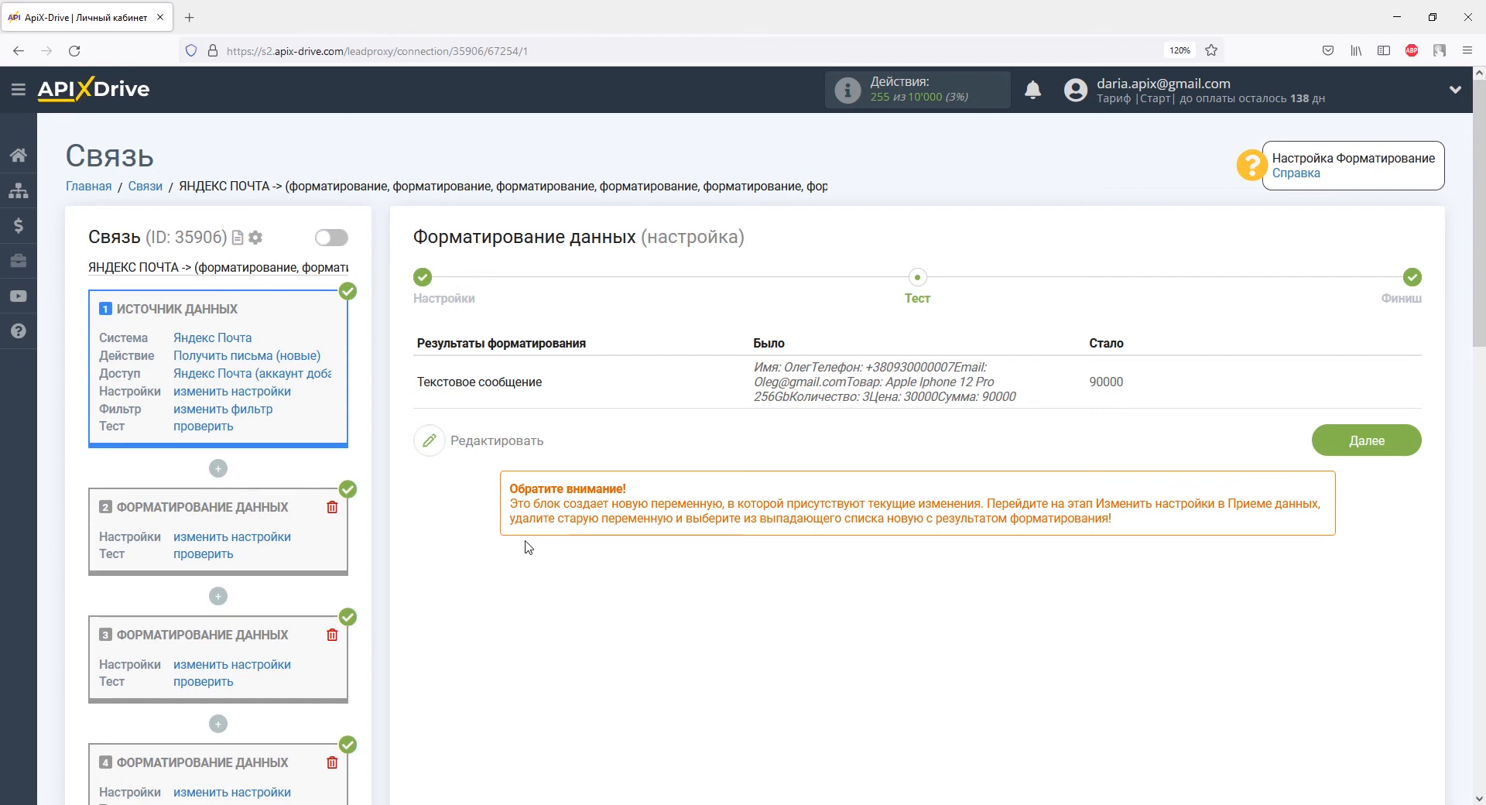
pyautogui.scroll(-10, 526, 546)
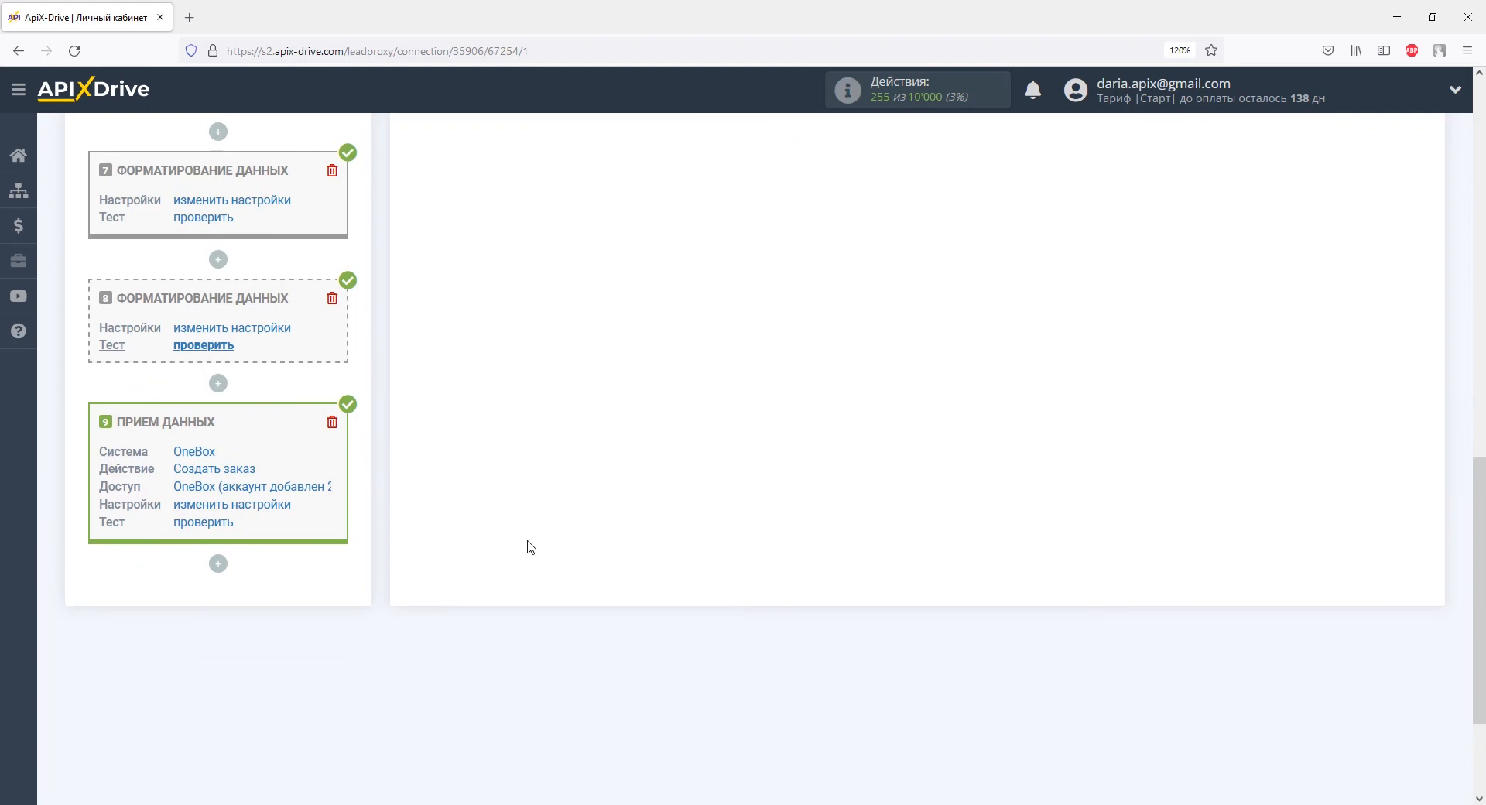
# Step: Replace the raw message in E-mail клиента and Имя клиента with the formatted e-mail and name values
pyautogui.click(281, 505)
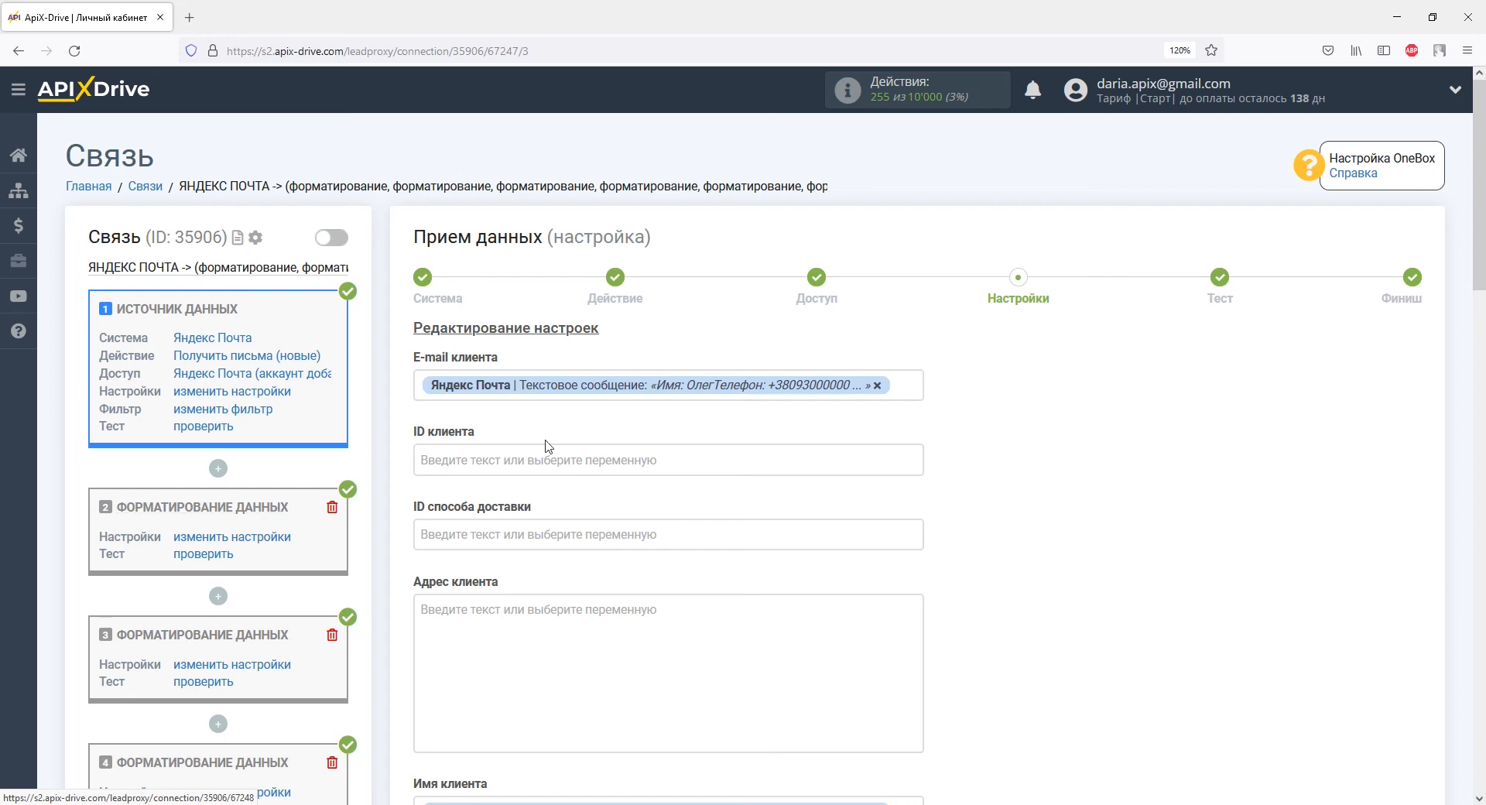
pyautogui.click(877, 385)
pyautogui.moveTo(914, 380); pyautogui.dragTo(913, 491)
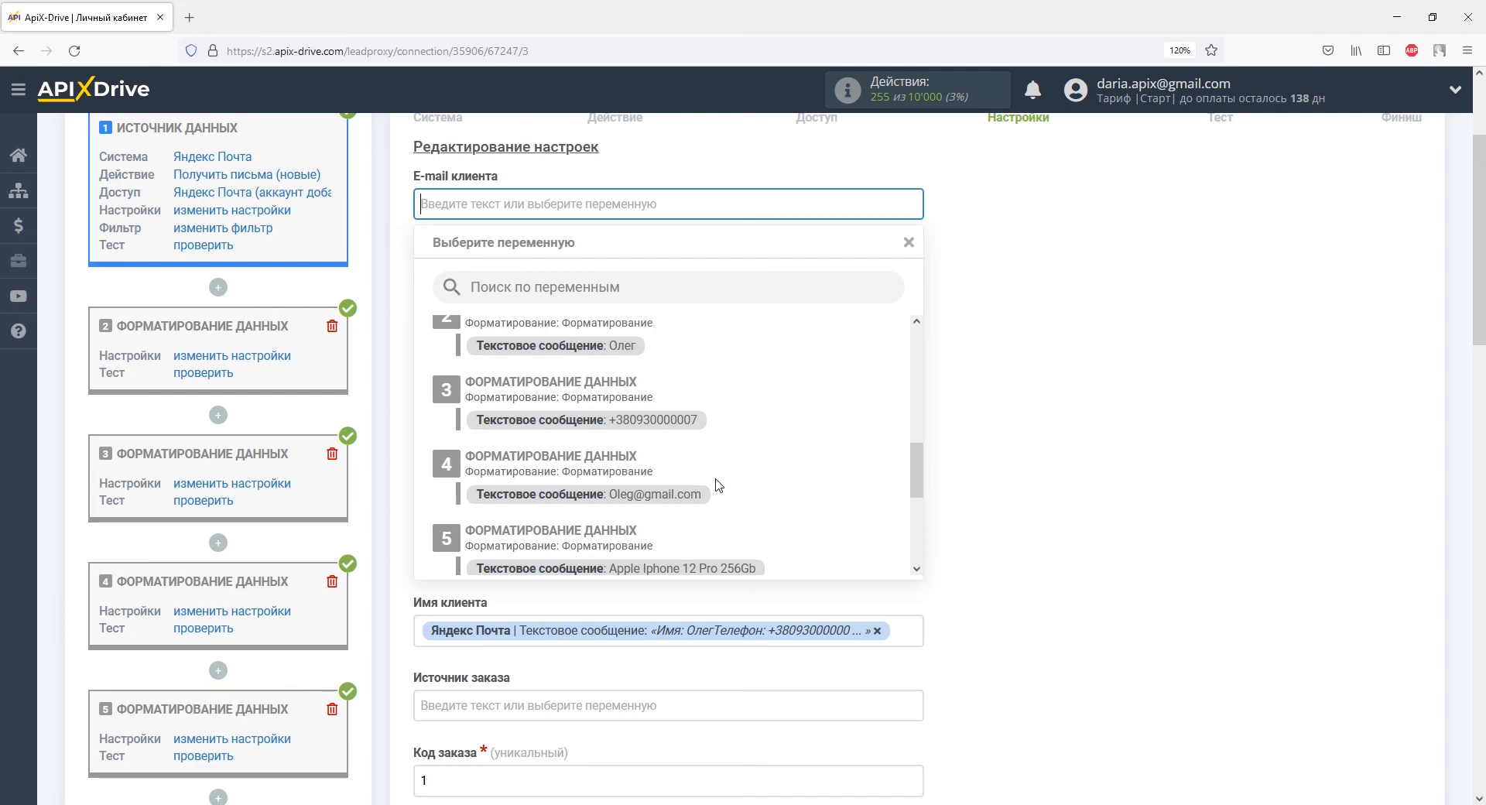
pyautogui.click(693, 499)
pyautogui.scroll(-2, 695, 498)
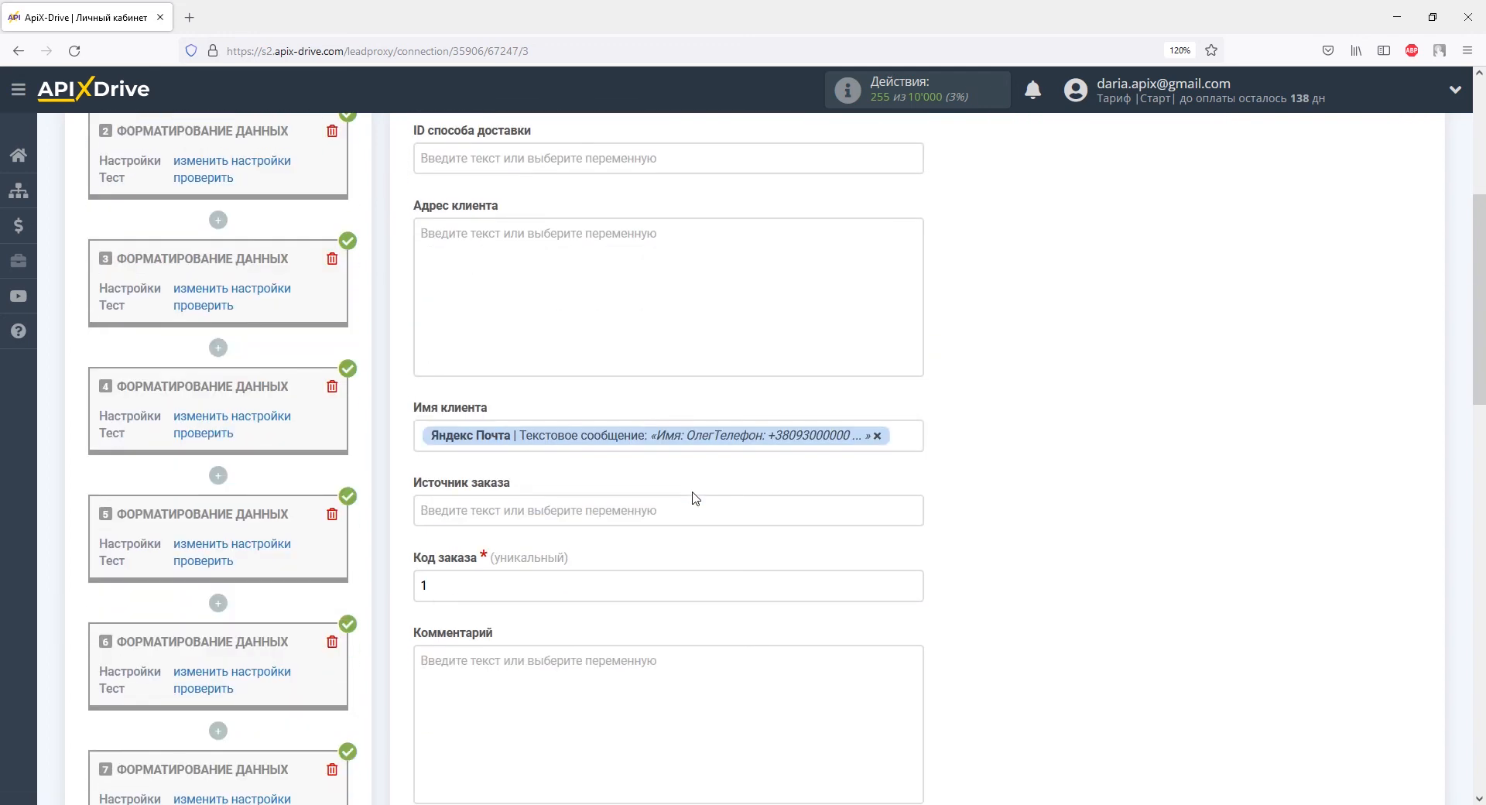
pyautogui.click(877, 436)
pyautogui.moveTo(923, 380); pyautogui.dragTo(923, 481)
pyautogui.click(616, 391)
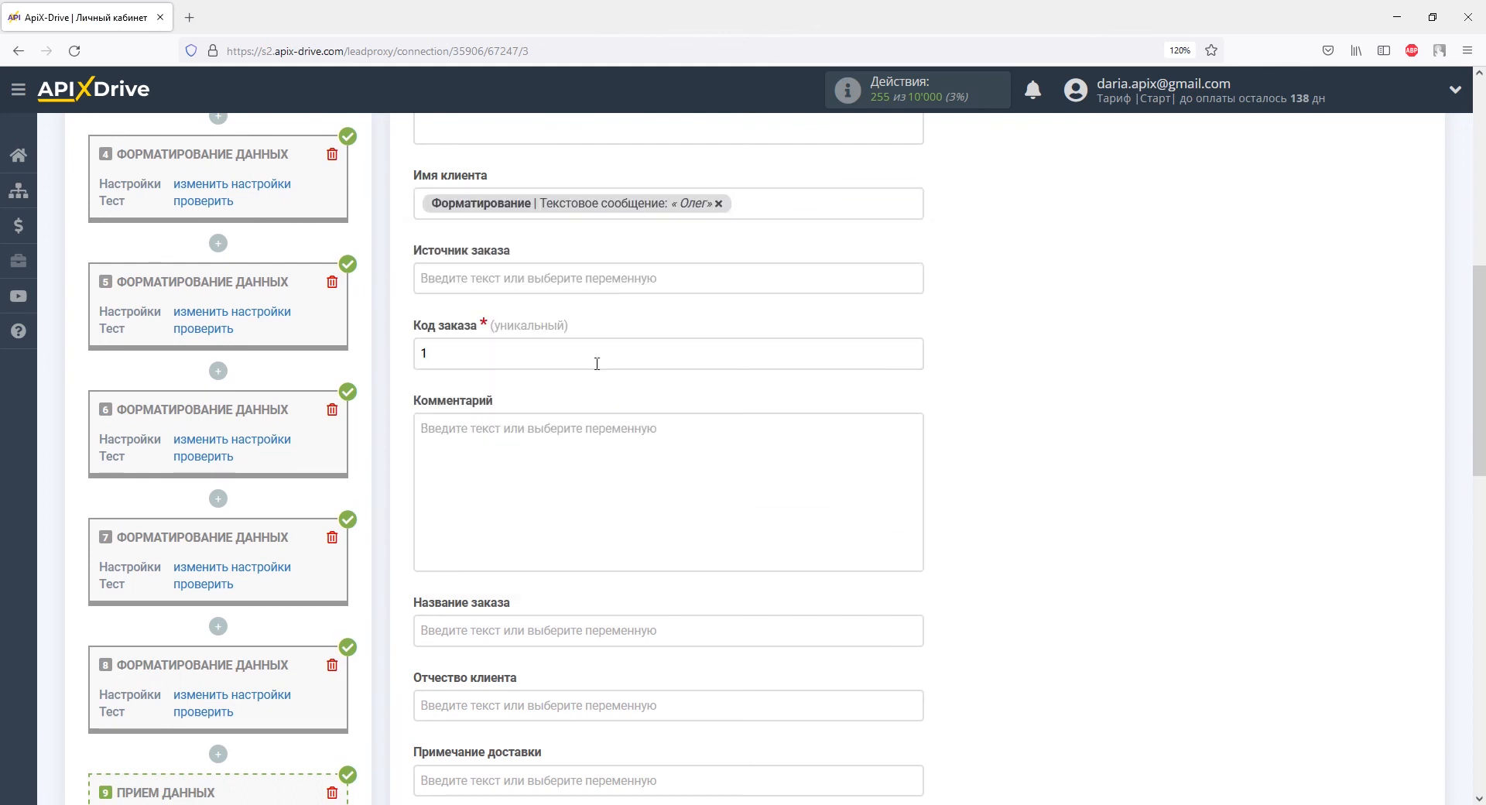
# Step: Set the order source to ApiX-Drive.com
pyautogui.click(546, 278)
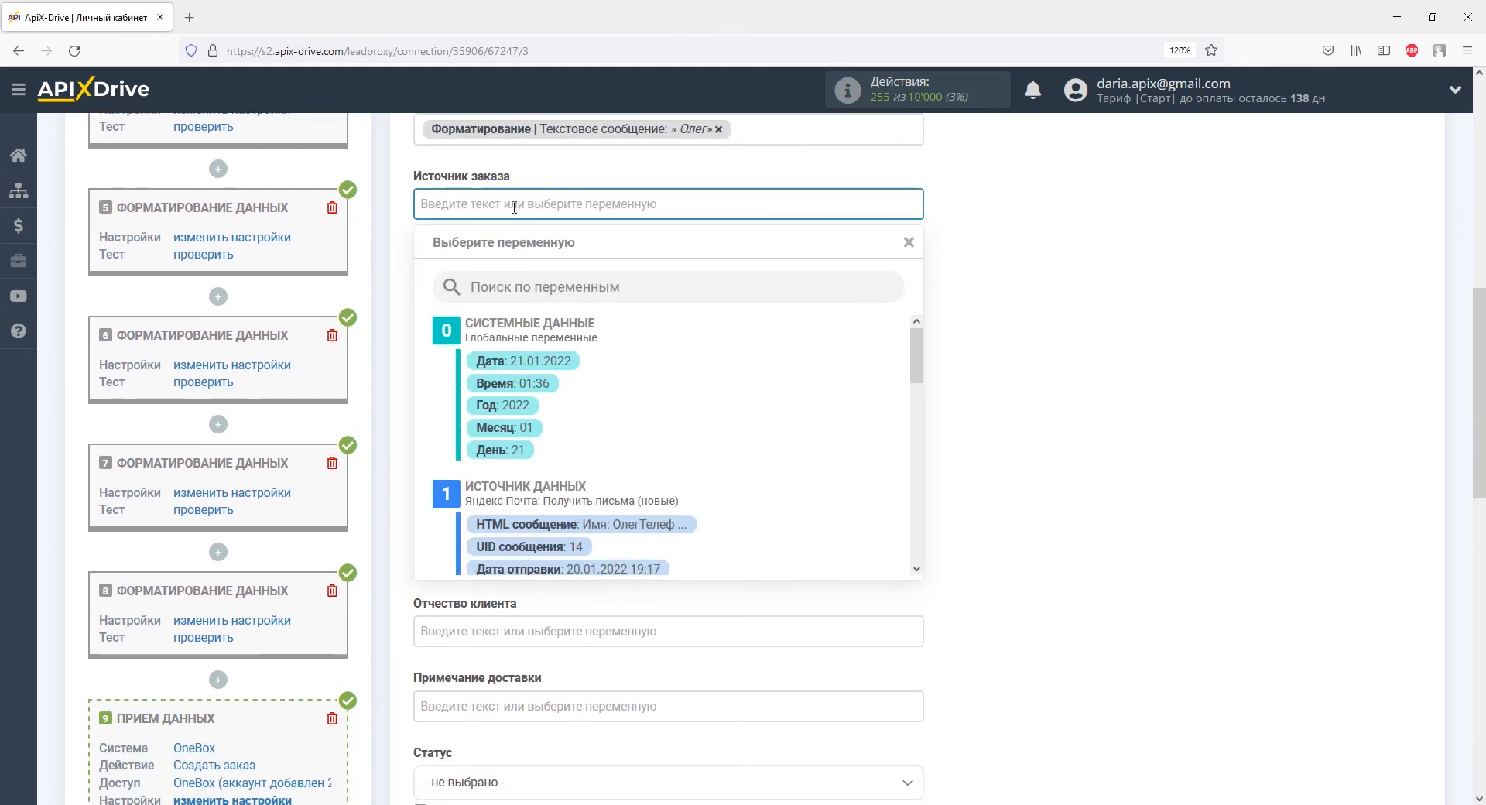
pyautogui.rightClick(513, 208)
pyautogui.click(541, 321)
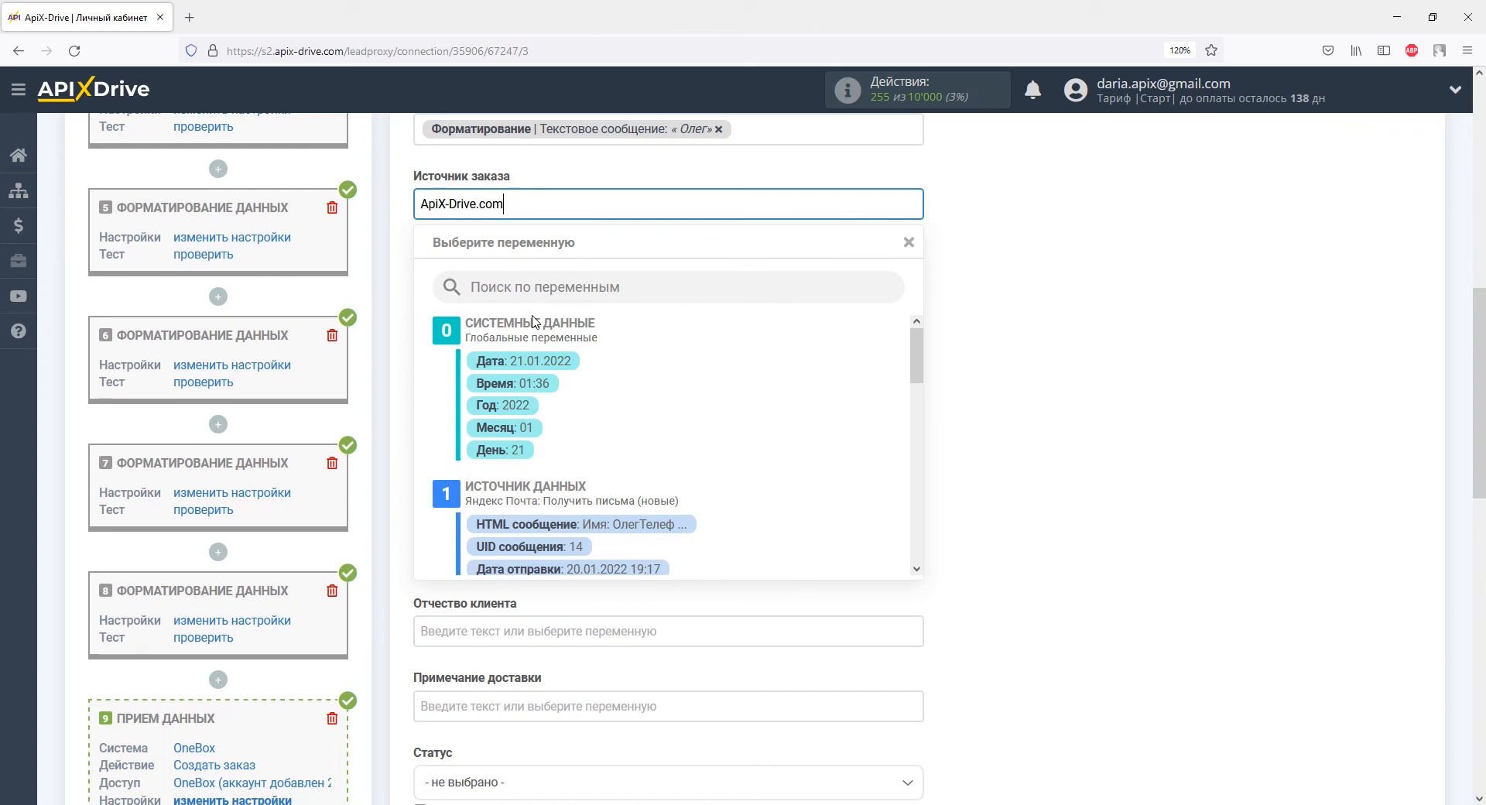
pyautogui.click(387, 267)
# Step: Replace Код заказа 1 with the formatted phone number value
pyautogui.click(424, 272)
pyautogui.press('BackSpace')
pyautogui.moveTo(918, 366); pyautogui.dragTo(917, 482)
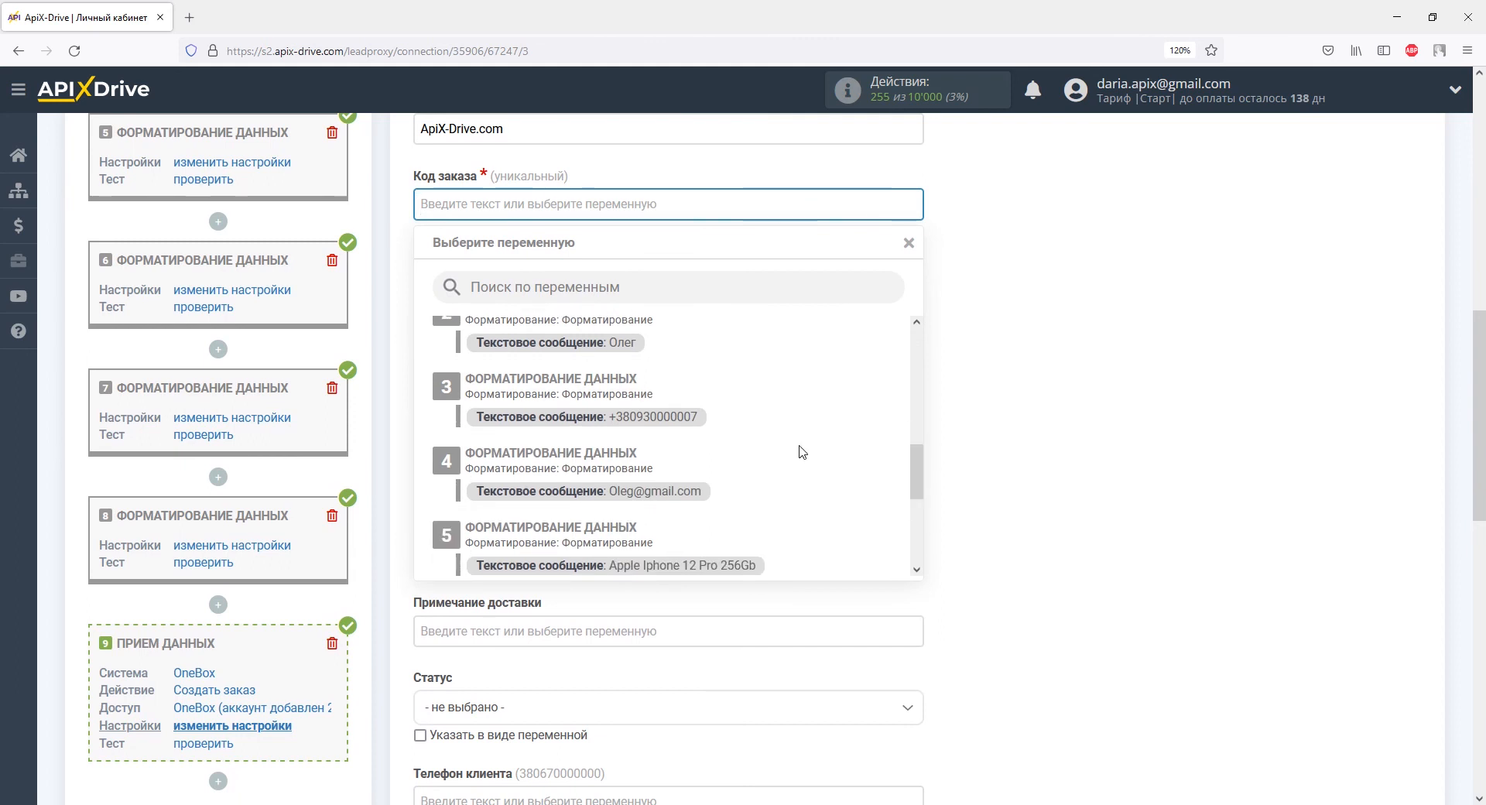
pyautogui.click(687, 417)
pyautogui.click(621, 325)
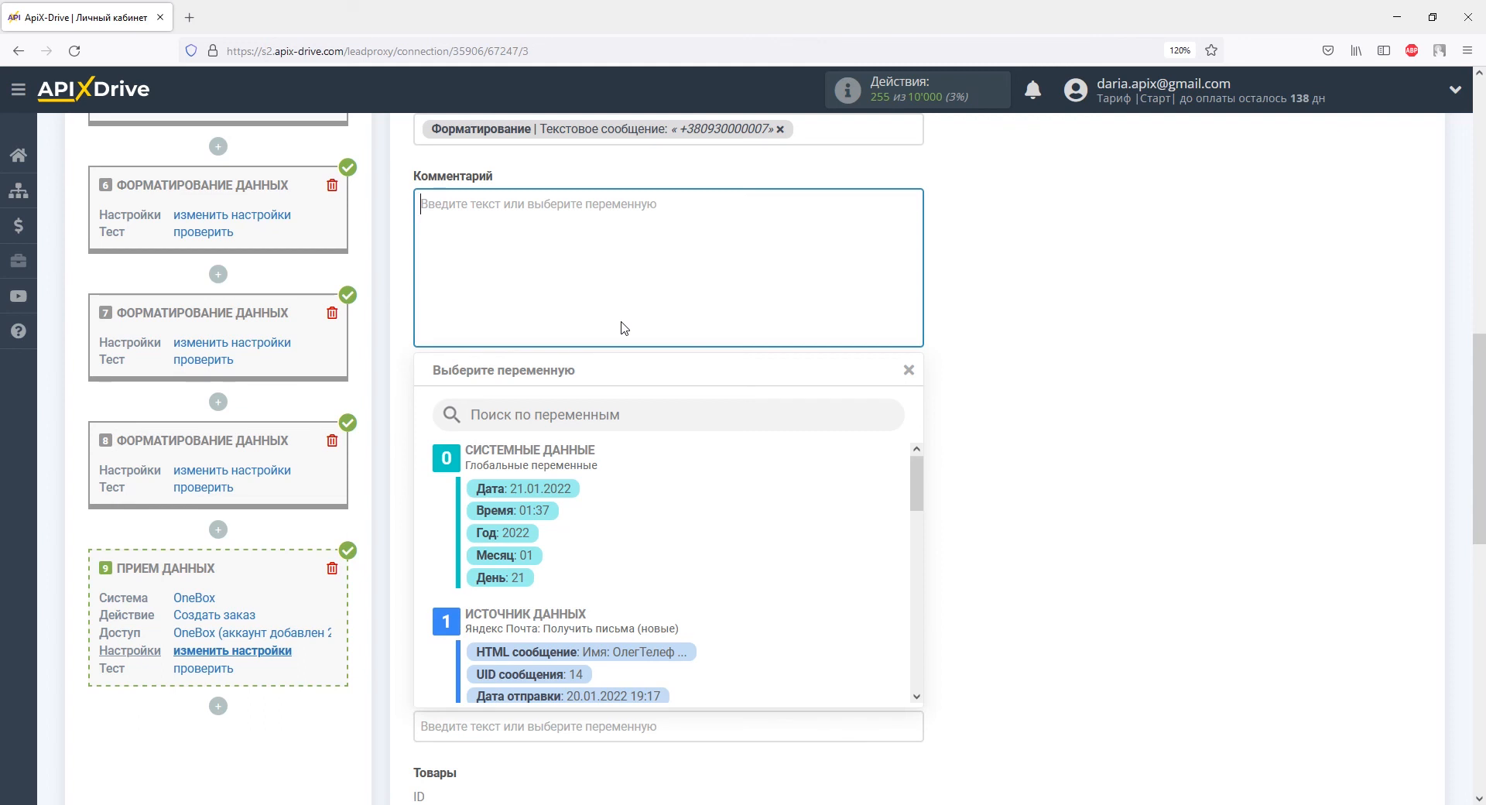
# Step: Write the comment 'Новое письмо!' with a 'Тема:' line followed by the email subject variable
pyautogui.write('Новое ')
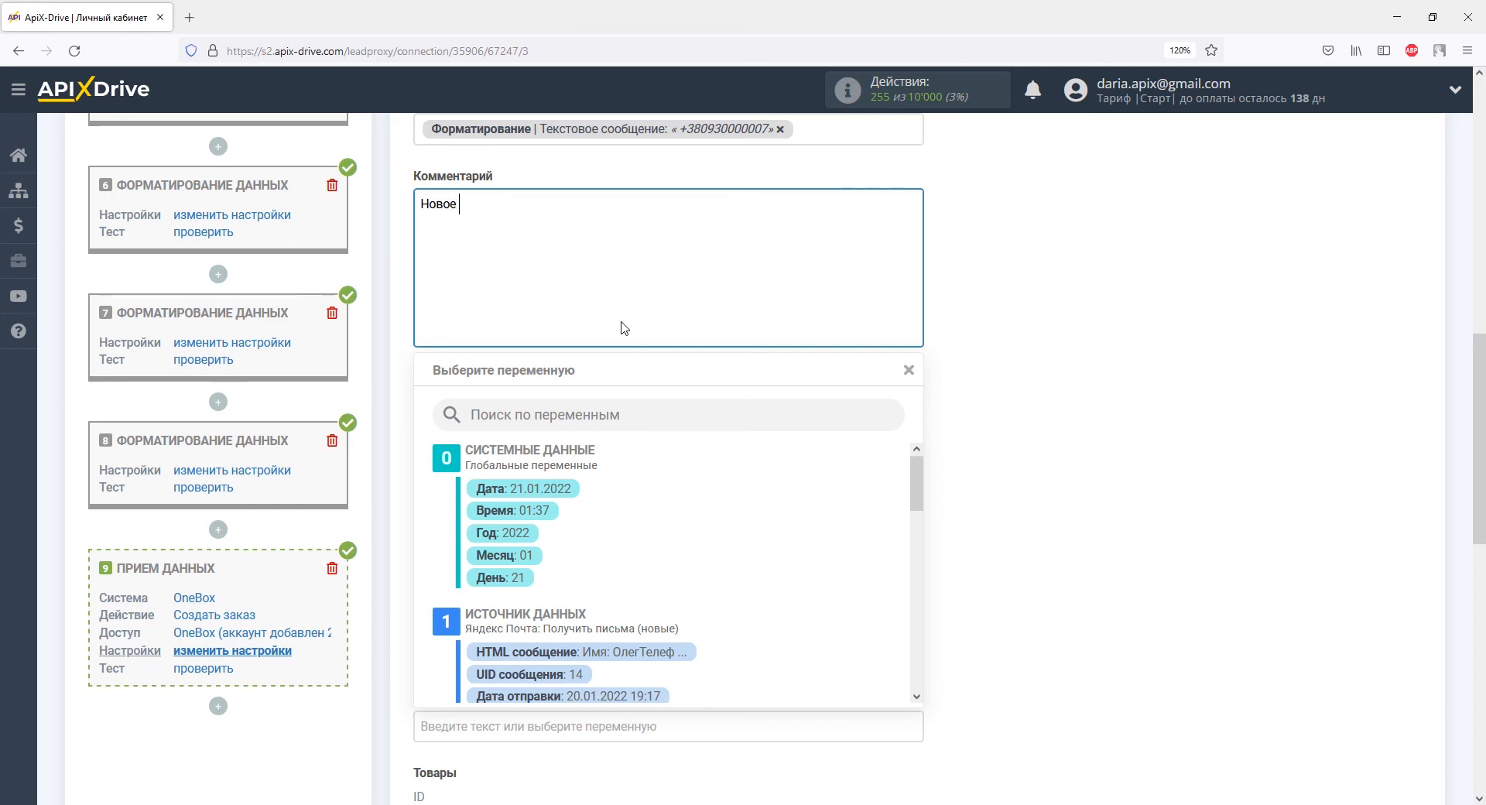
pyautogui.write('письмо!')
pyautogui.press('Return')
pyautogui.write('Тема:')
pyautogui.moveTo(915, 481); pyautogui.dragTo(916, 568)
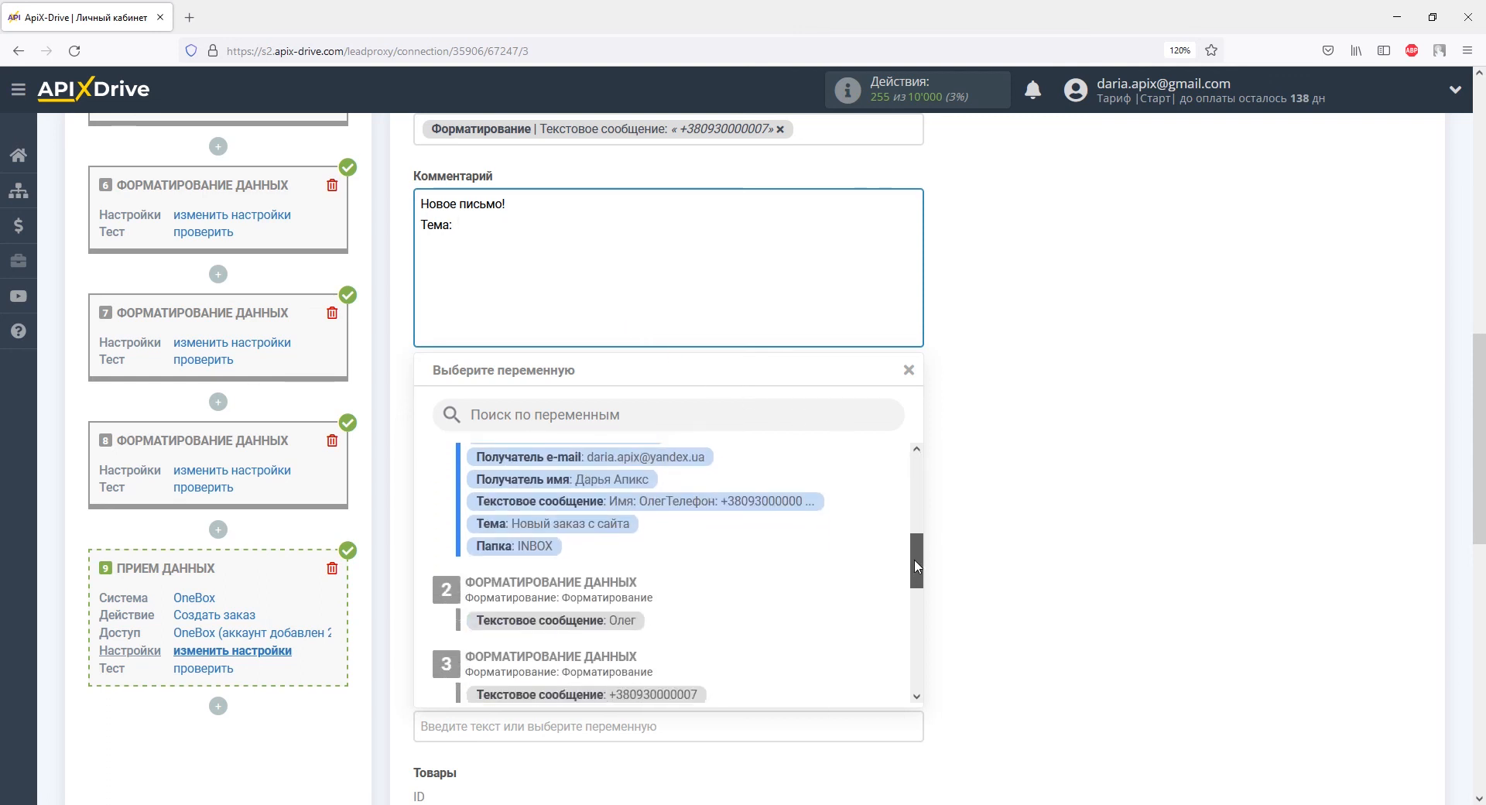
pyautogui.click(599, 524)
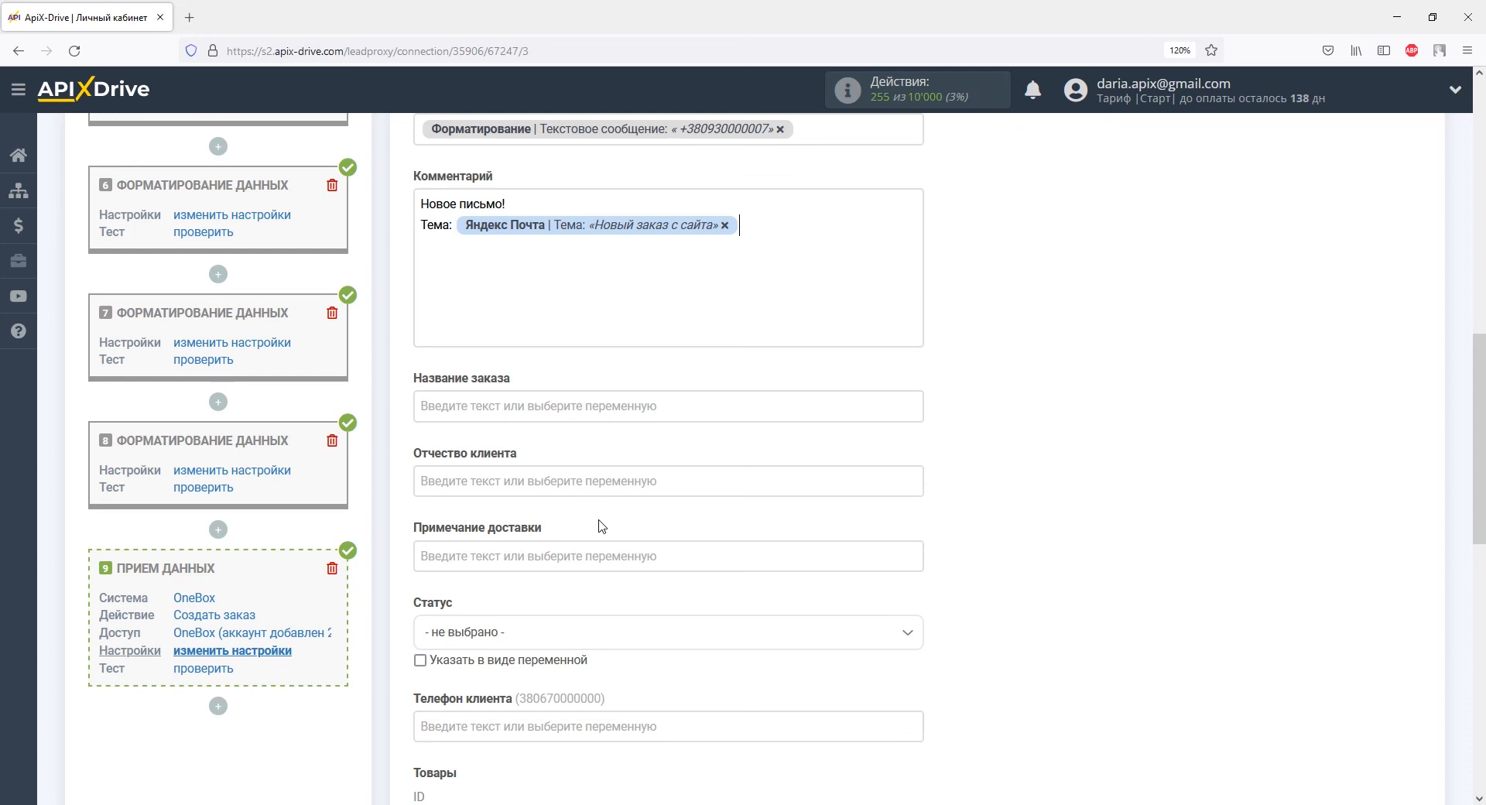
# Step: Build the order name (Название заказа) from the email subject plus the client's name
pyautogui.click(573, 411)
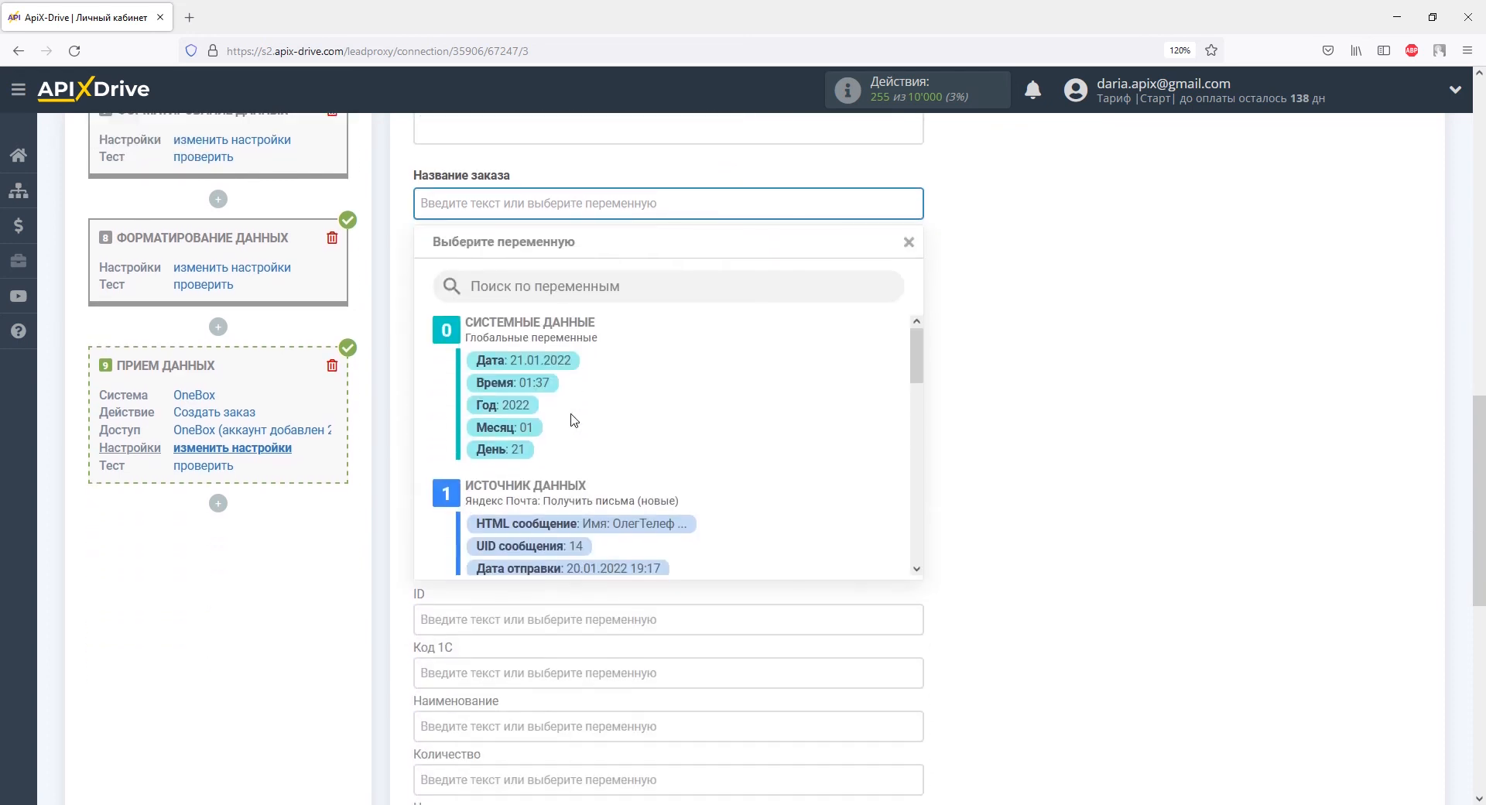
pyautogui.moveTo(913, 355); pyautogui.dragTo(922, 434)
pyautogui.click(654, 421)
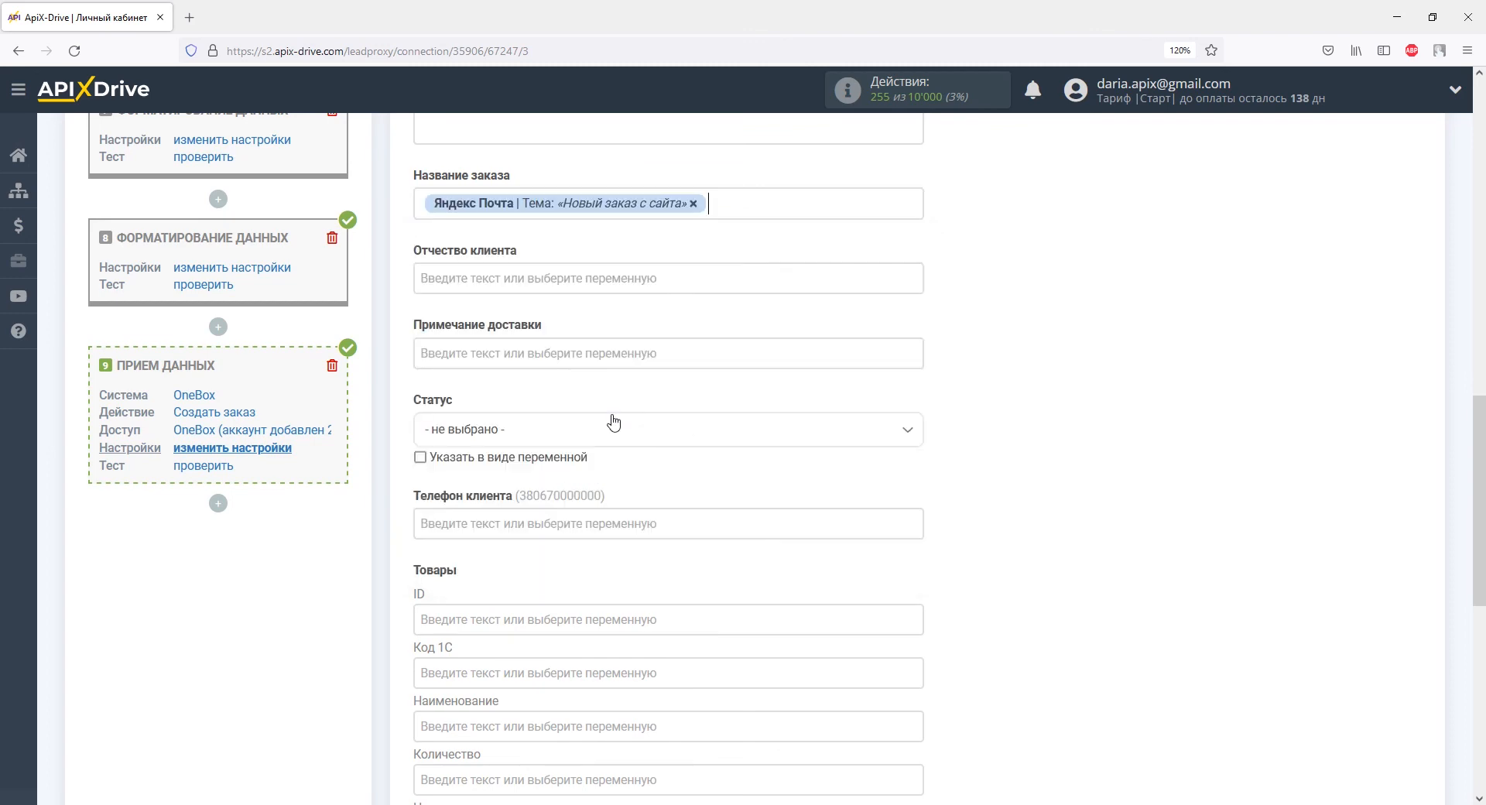
pyautogui.click(716, 203)
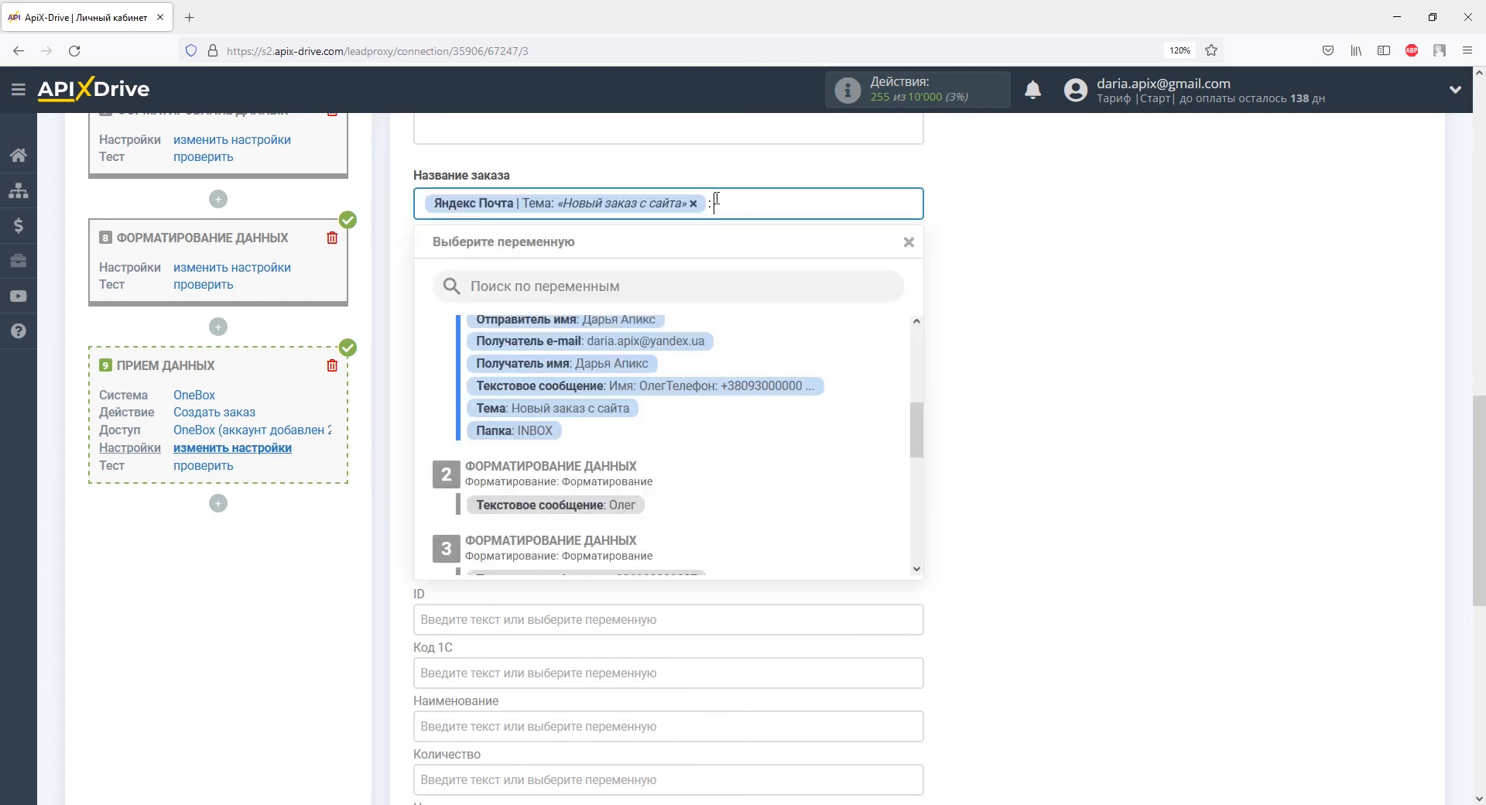
pyautogui.click(624, 507)
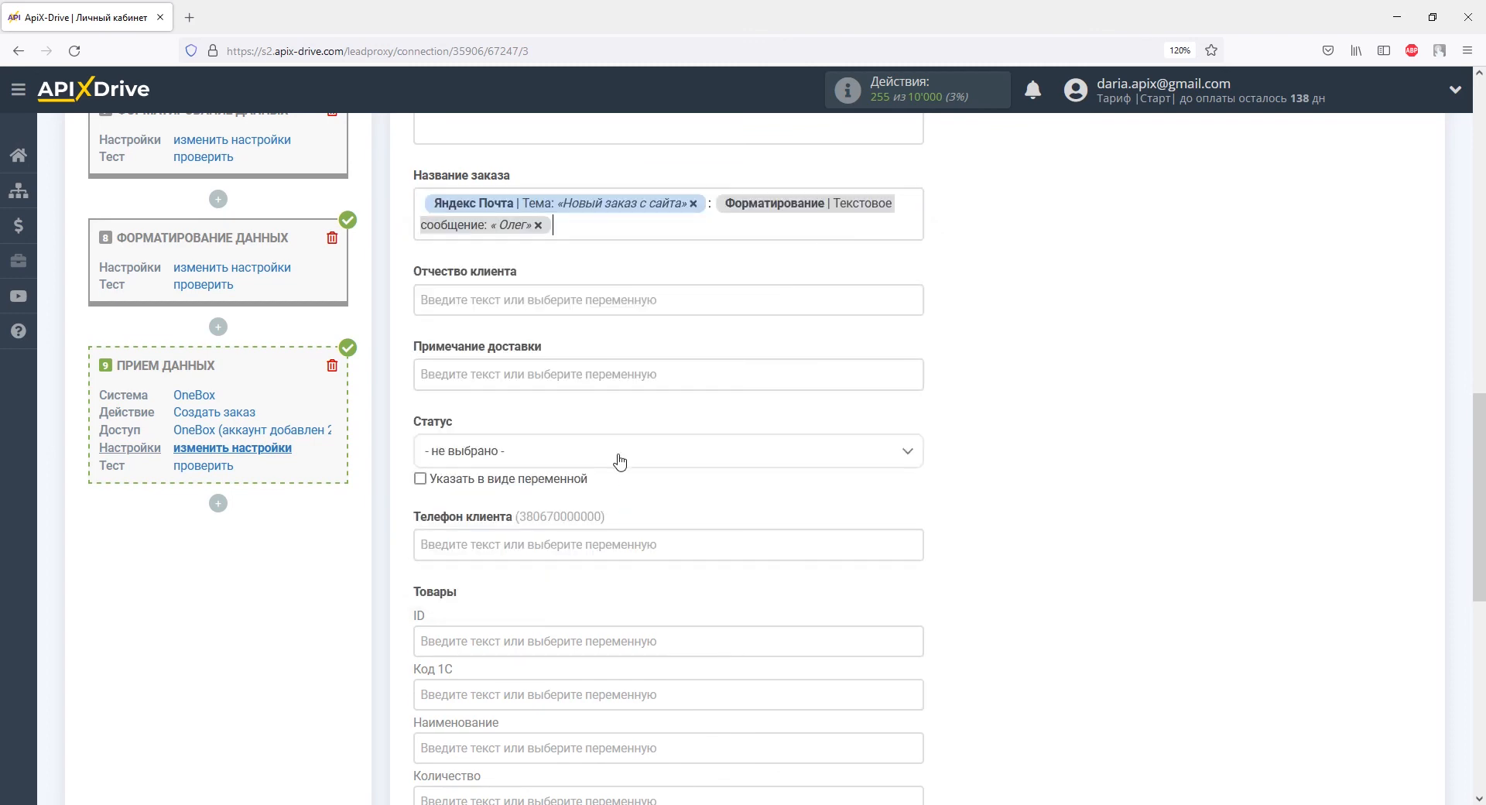
# Step: Set status to 'Заказ клиента: Новый заказ' and map the client phone variable
pyautogui.click(618, 459)
pyautogui.moveTo(915, 534); pyautogui.dragTo(918, 603)
pyautogui.click(563, 663)
pyautogui.click(551, 545)
pyautogui.scroll(-4, 551, 548)
pyautogui.moveTo(916, 367); pyautogui.dragTo(917, 458)
pyautogui.click(666, 493)
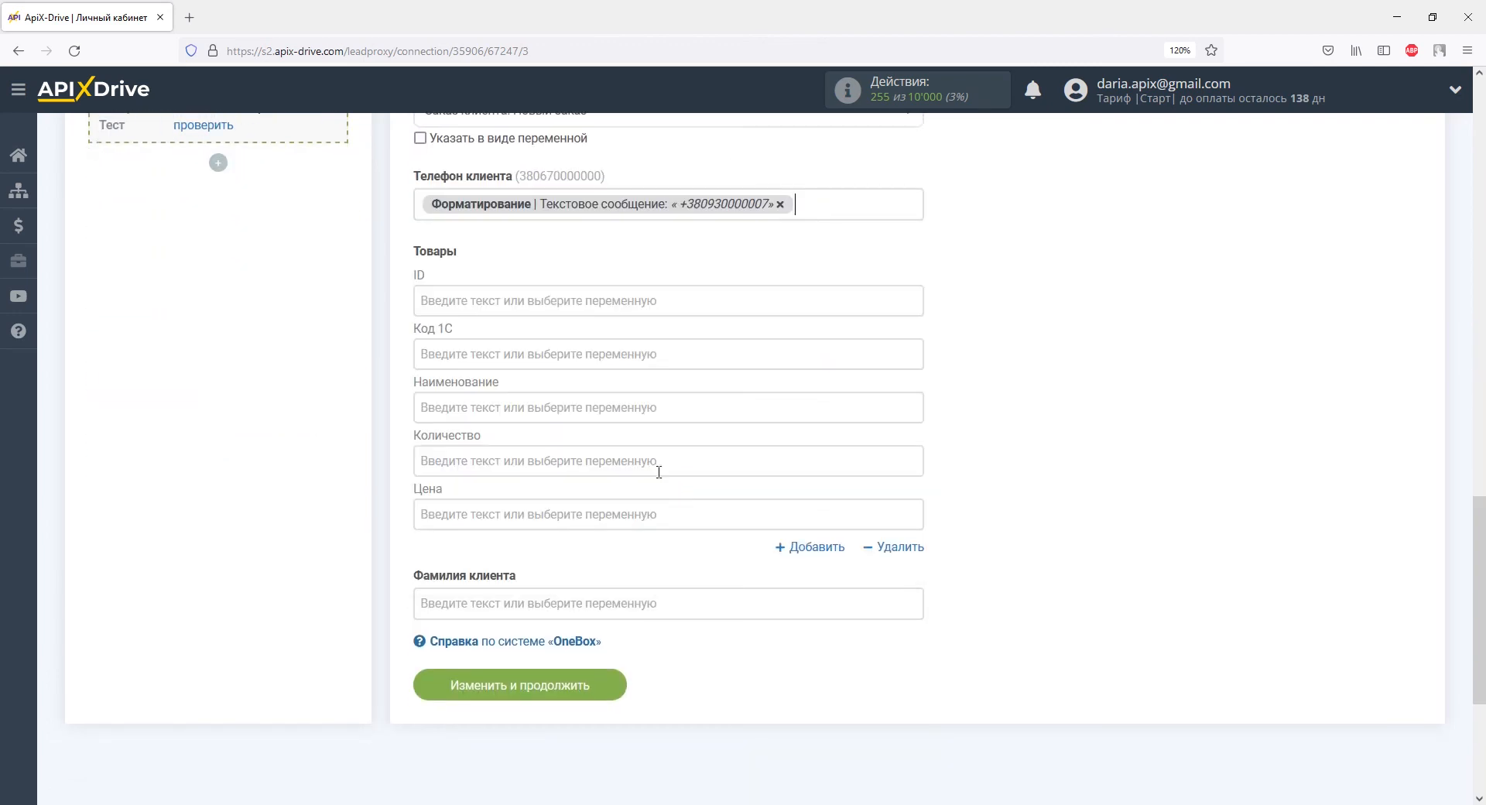
# Step: Map product Apple Iphone 12 Pro 256Gb, quantity 3 and price 30000, then save and continue to testing
pyautogui.click(623, 417)
pyautogui.scroll(-2, 622, 417)
pyautogui.moveTo(917, 379); pyautogui.dragTo(920, 513)
pyautogui.click(707, 491)
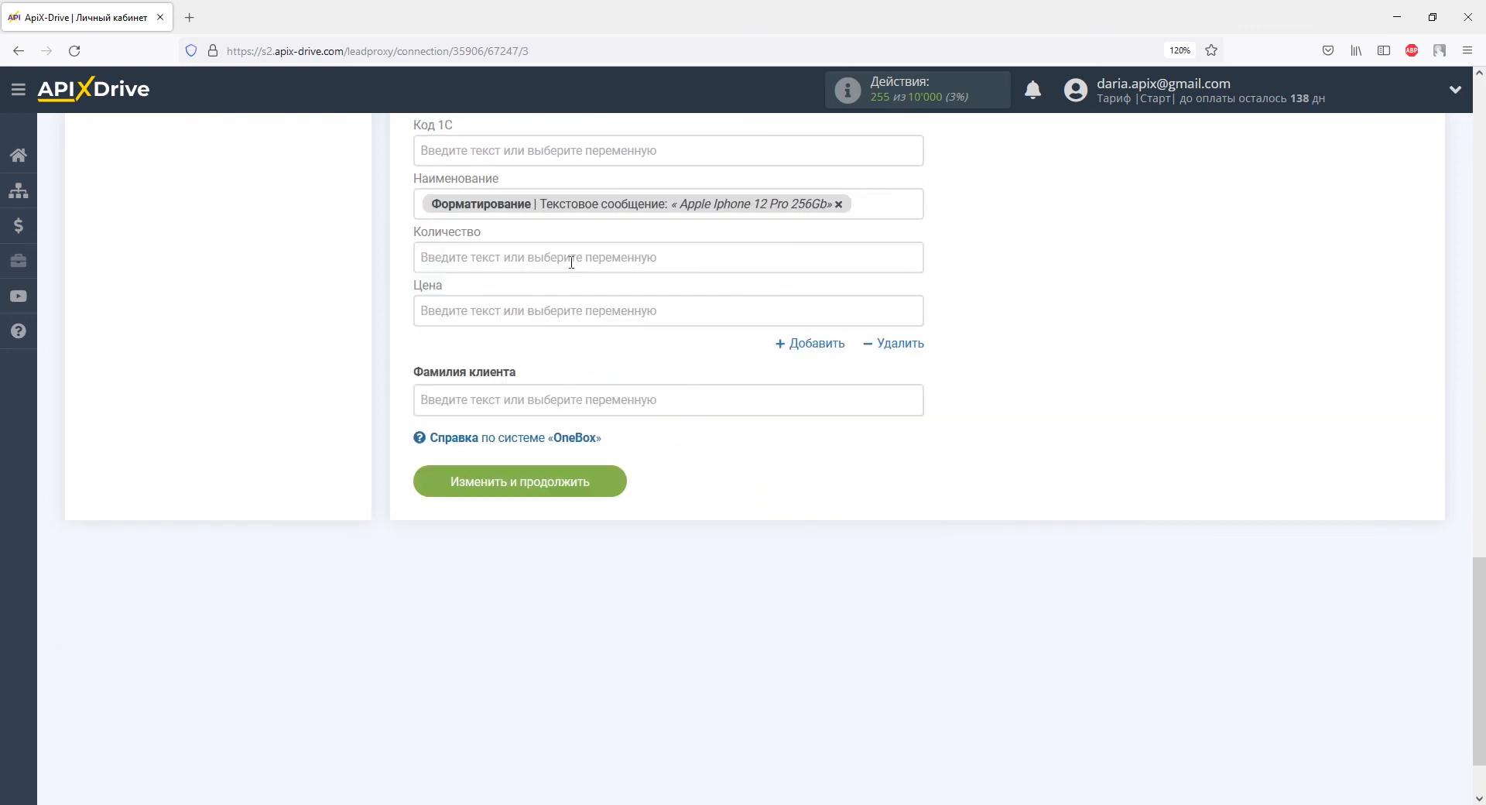
pyautogui.click(570, 258)
pyautogui.moveTo(915, 378); pyautogui.dragTo(918, 539)
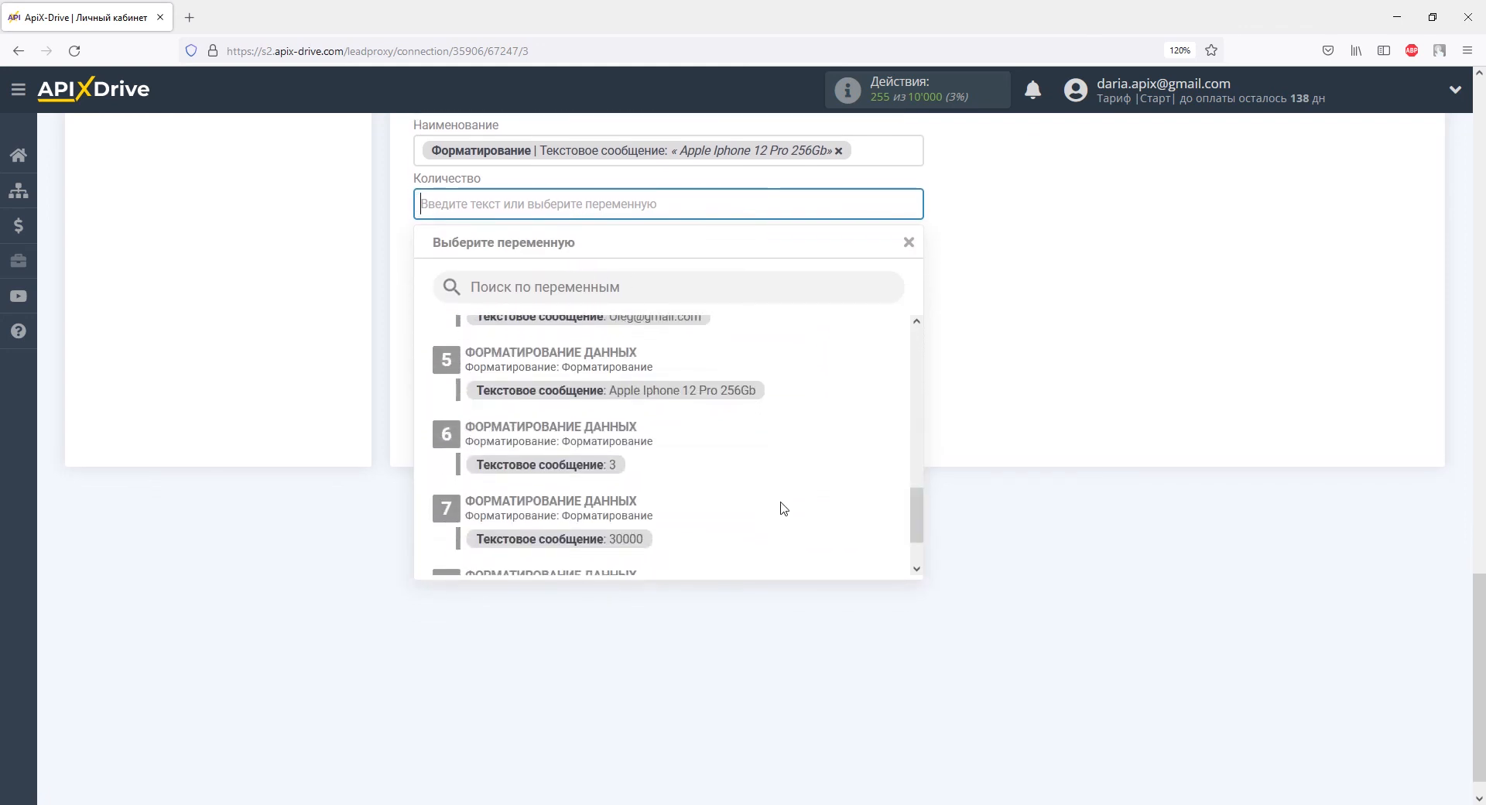
pyautogui.click(605, 464)
pyautogui.click(507, 257)
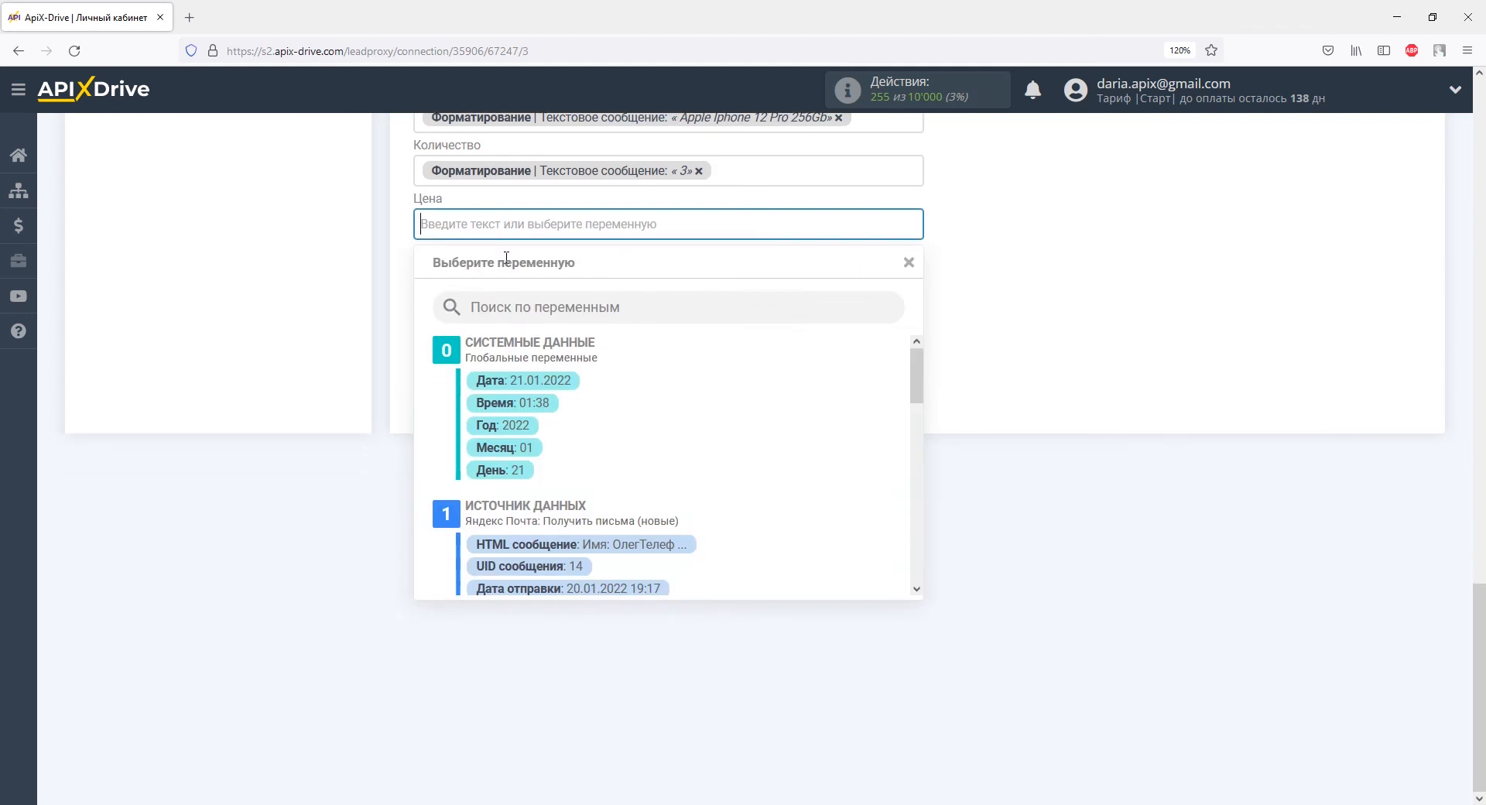
pyautogui.moveTo(917, 379); pyautogui.dragTo(919, 559)
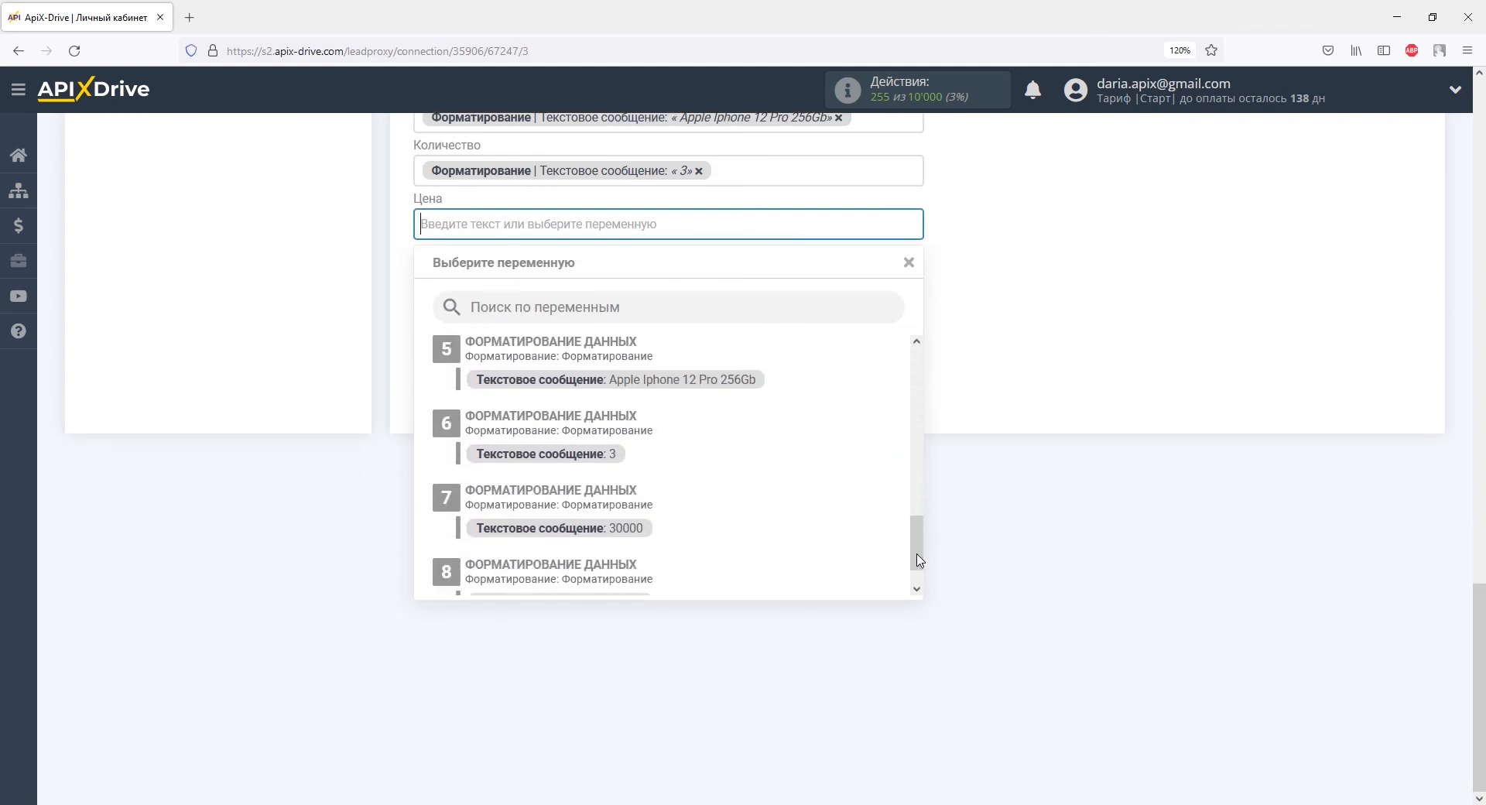
pyautogui.click(626, 527)
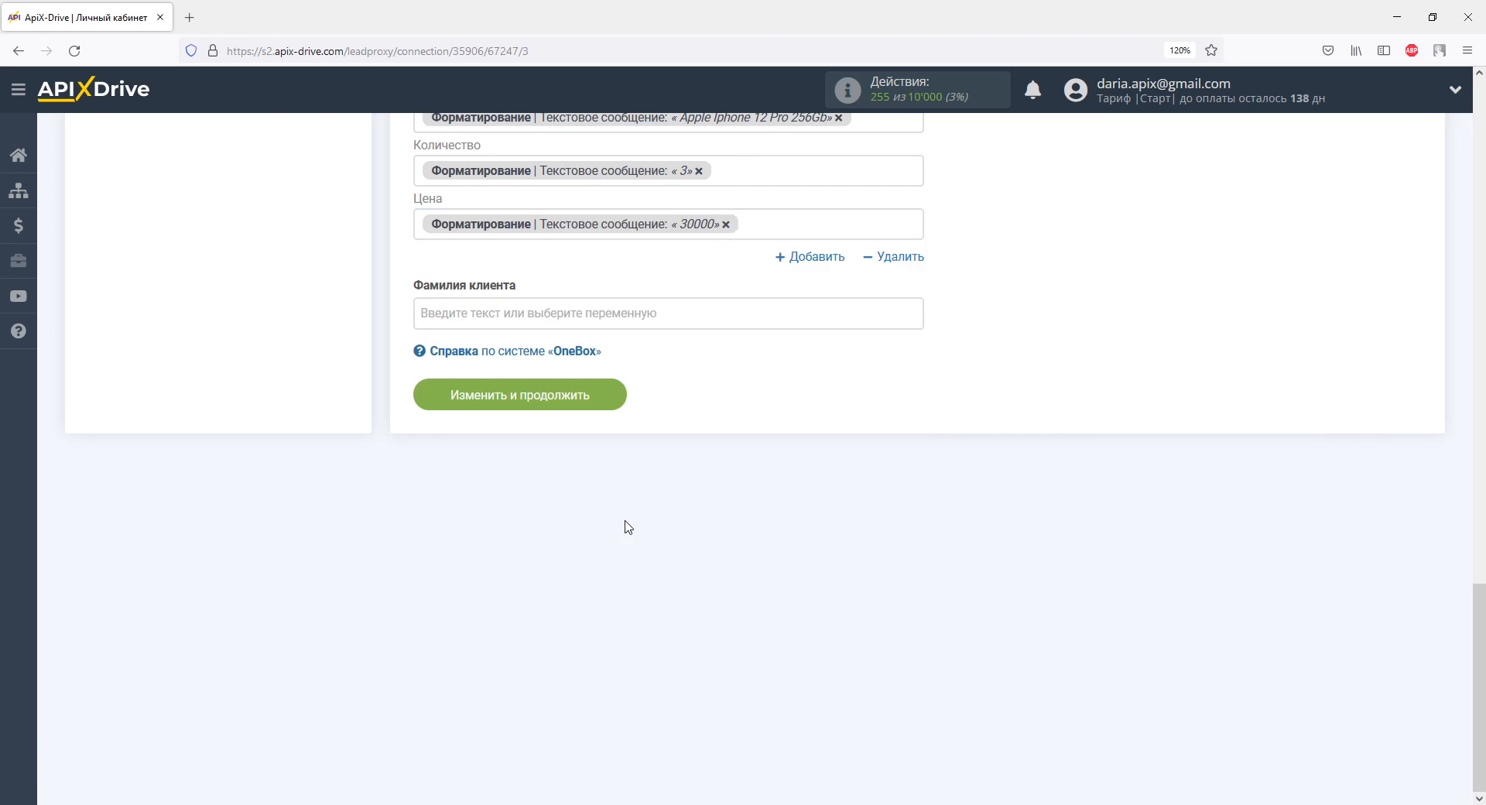
pyautogui.click(601, 393)
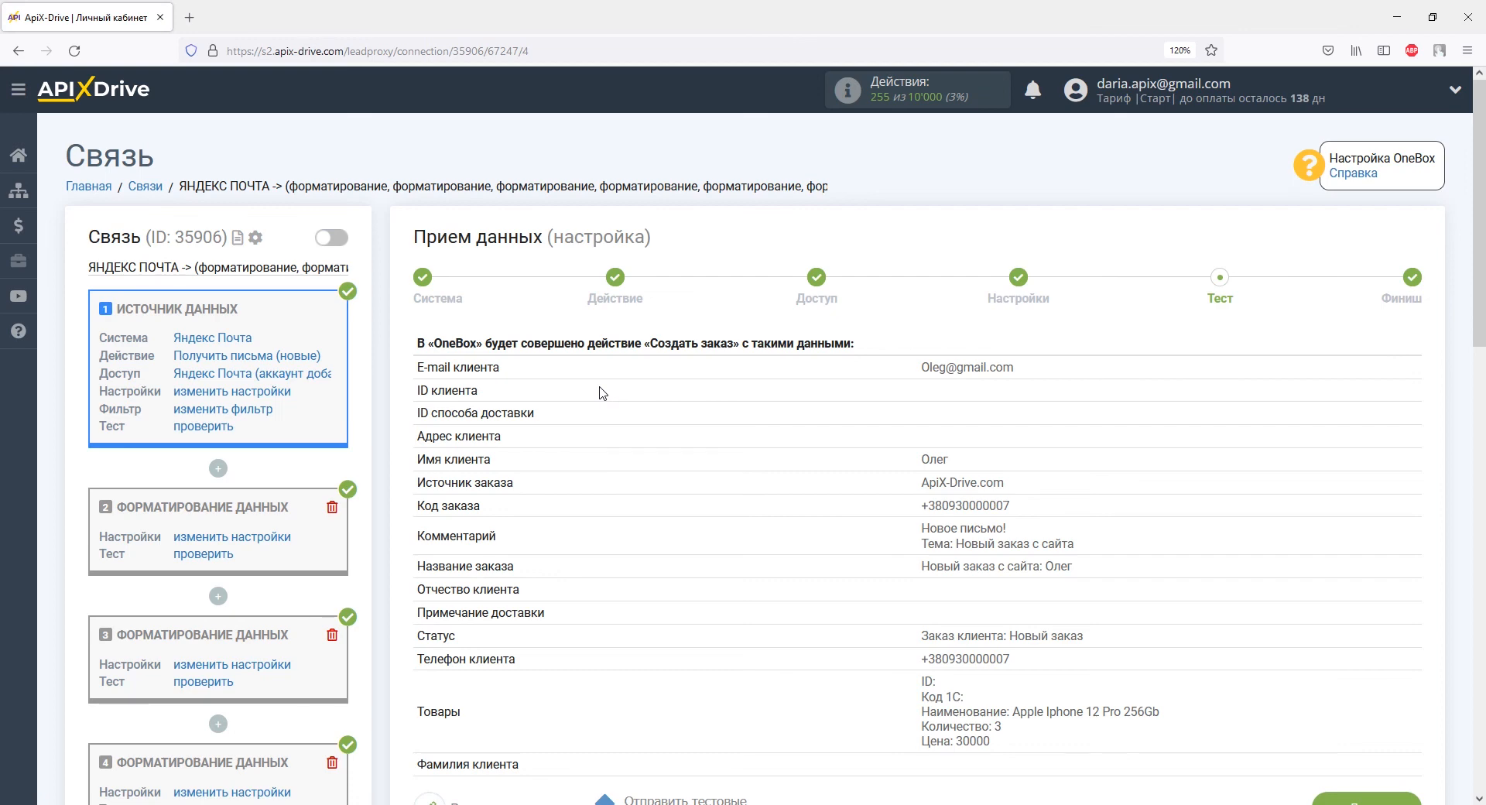
# Step: Send the test order to OneBox and switch to the OneBox OS orders window
pyautogui.scroll(-5, 602, 393)
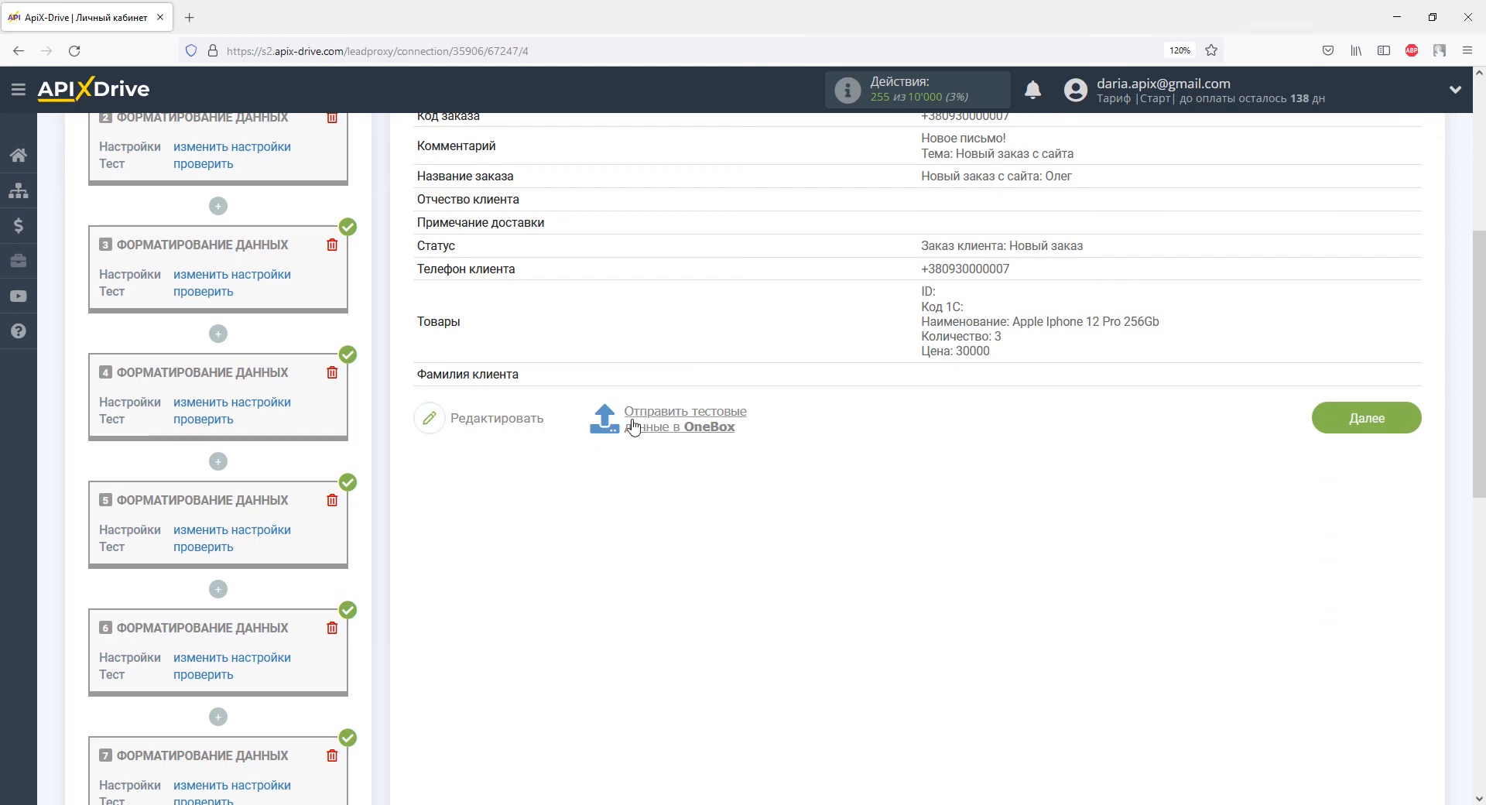
pyautogui.click(633, 422)
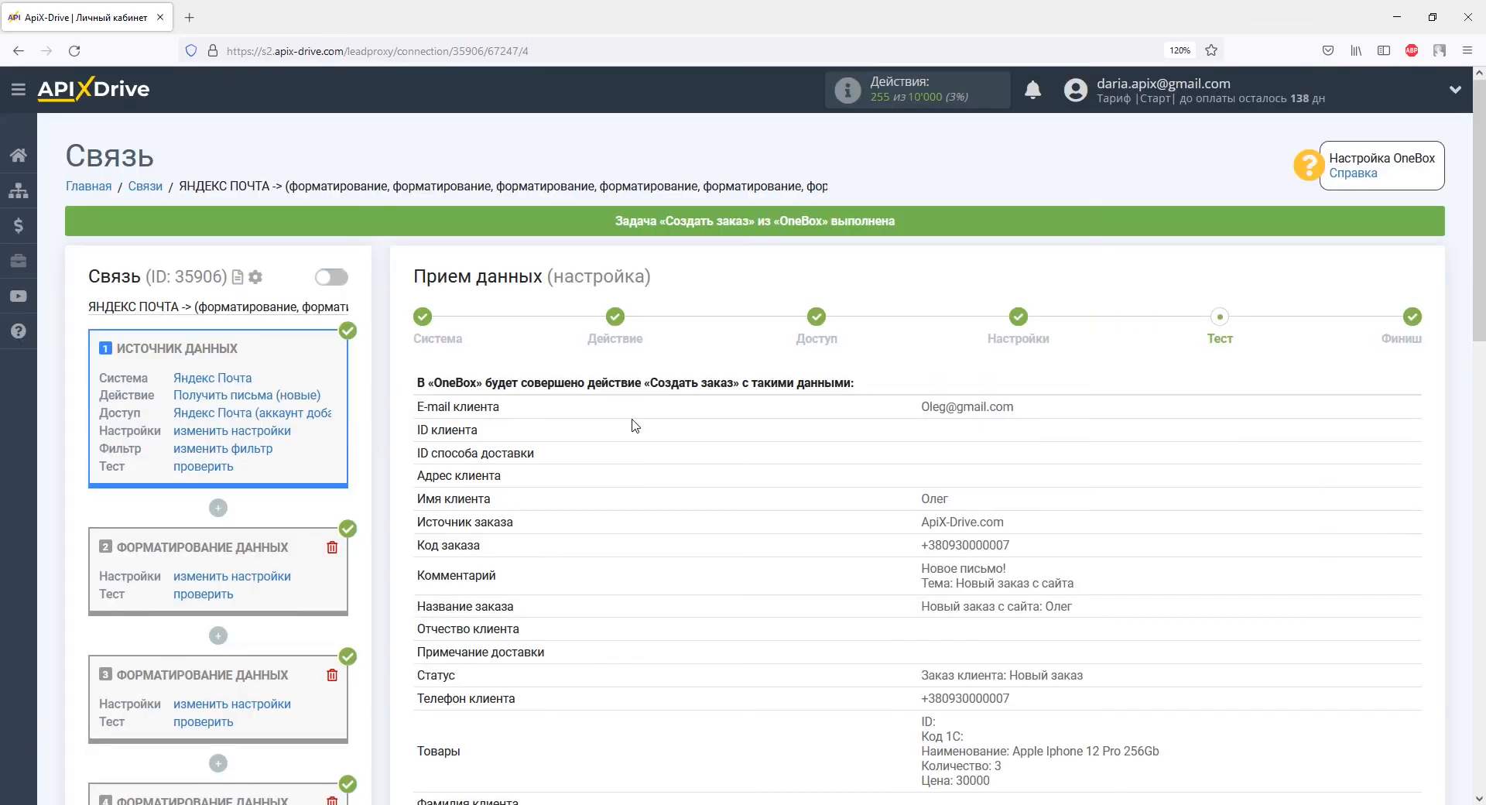
pyautogui.hotkey('alt', 'Tab')
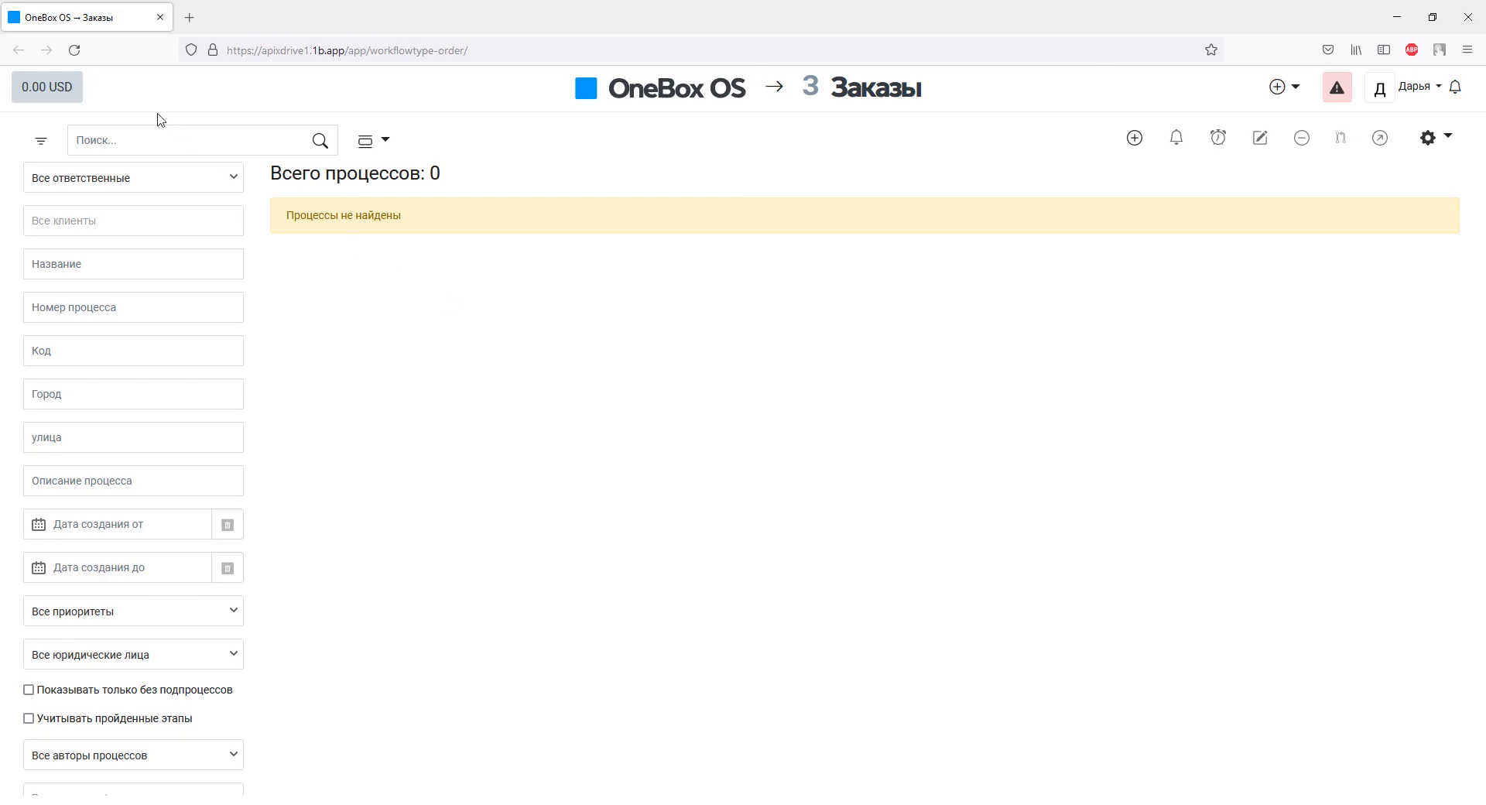
# Step: Reload the Заказы list and review new order #13: 3 Apple Iphone 12 Pro 256Gb totalling 90,000
pyautogui.click(70, 43)
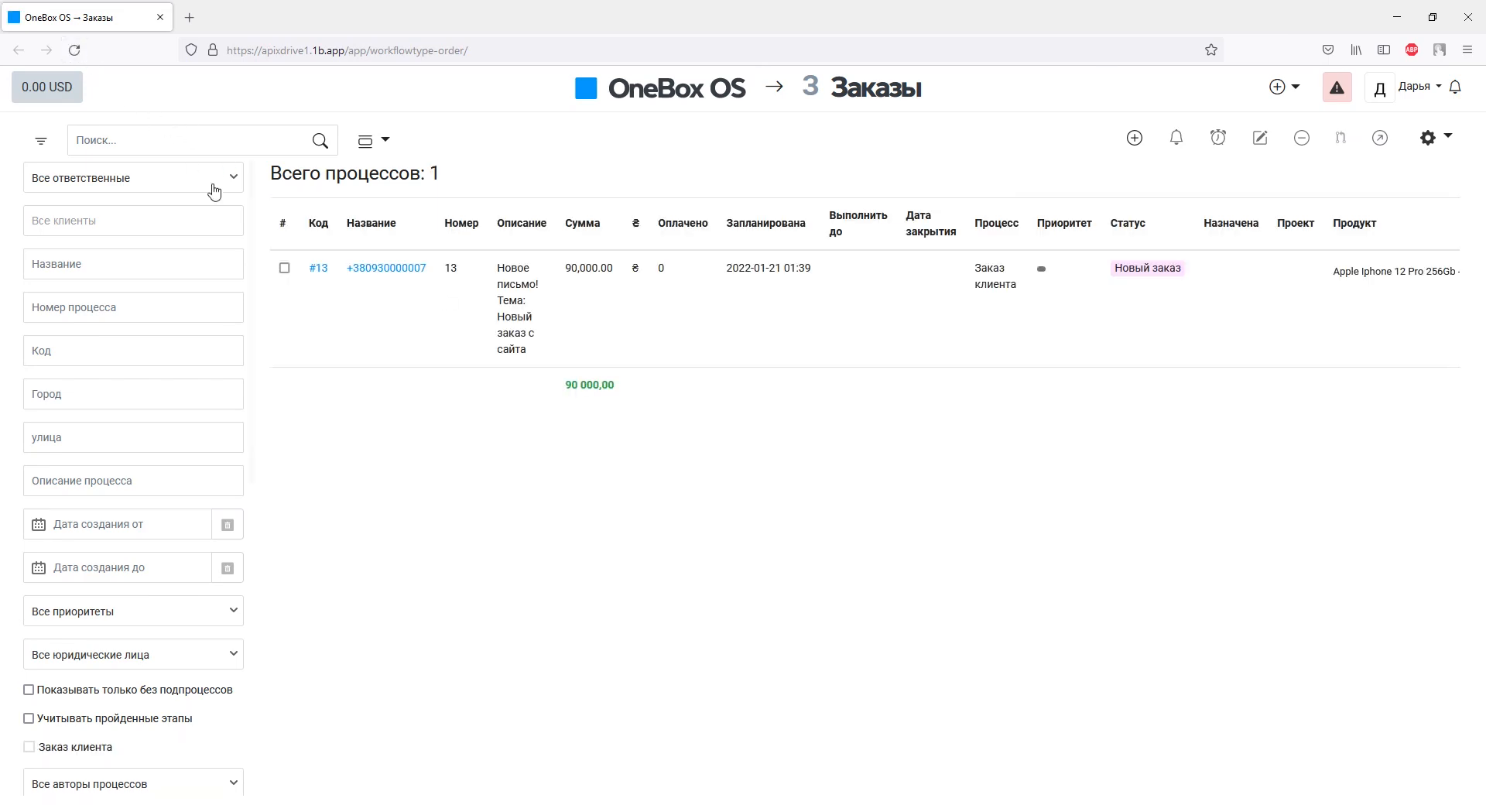
pyautogui.click(320, 271)
pyautogui.scroll(-5, 320, 271)
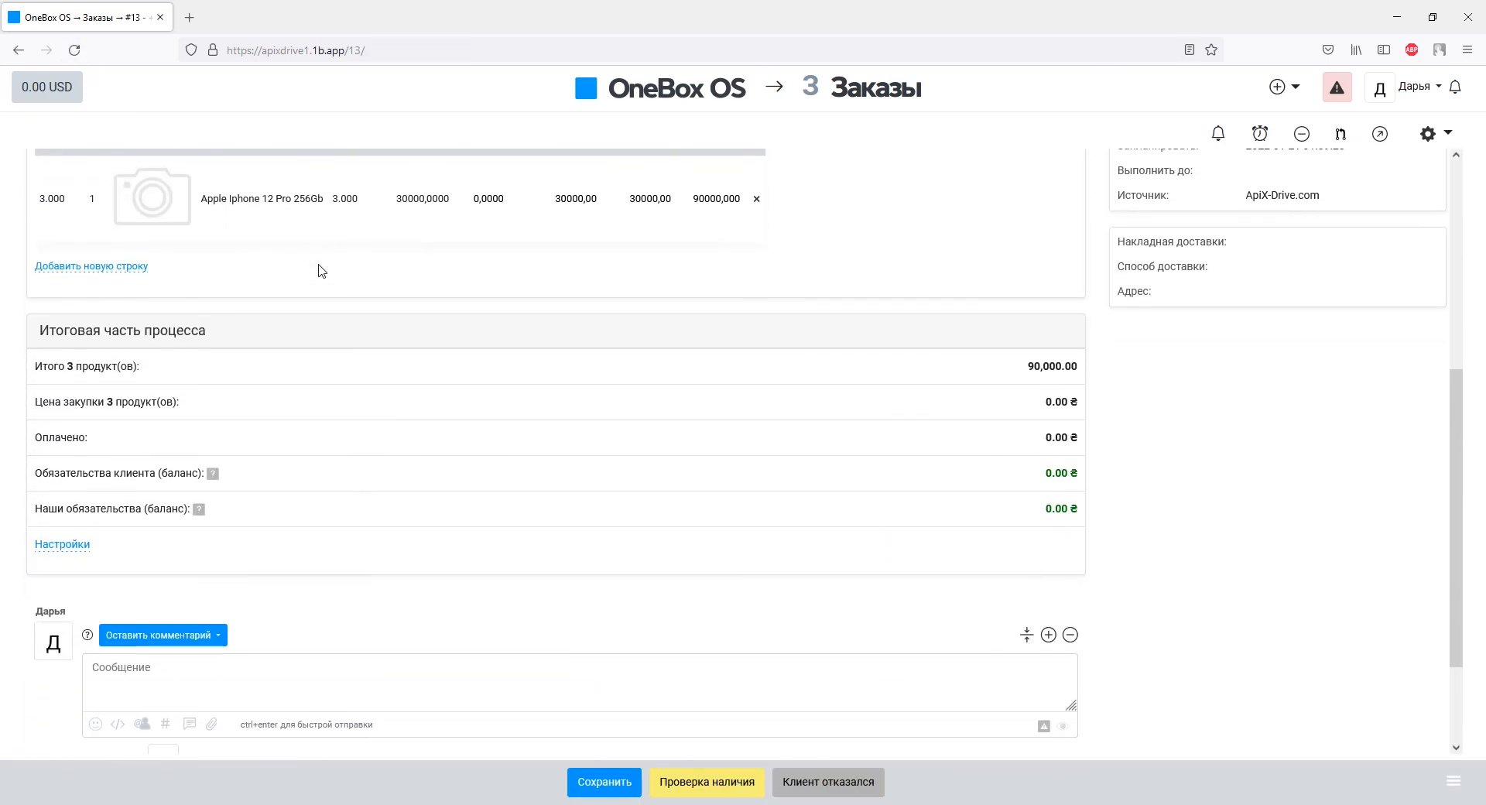
pyautogui.scroll(-2, 322, 271)
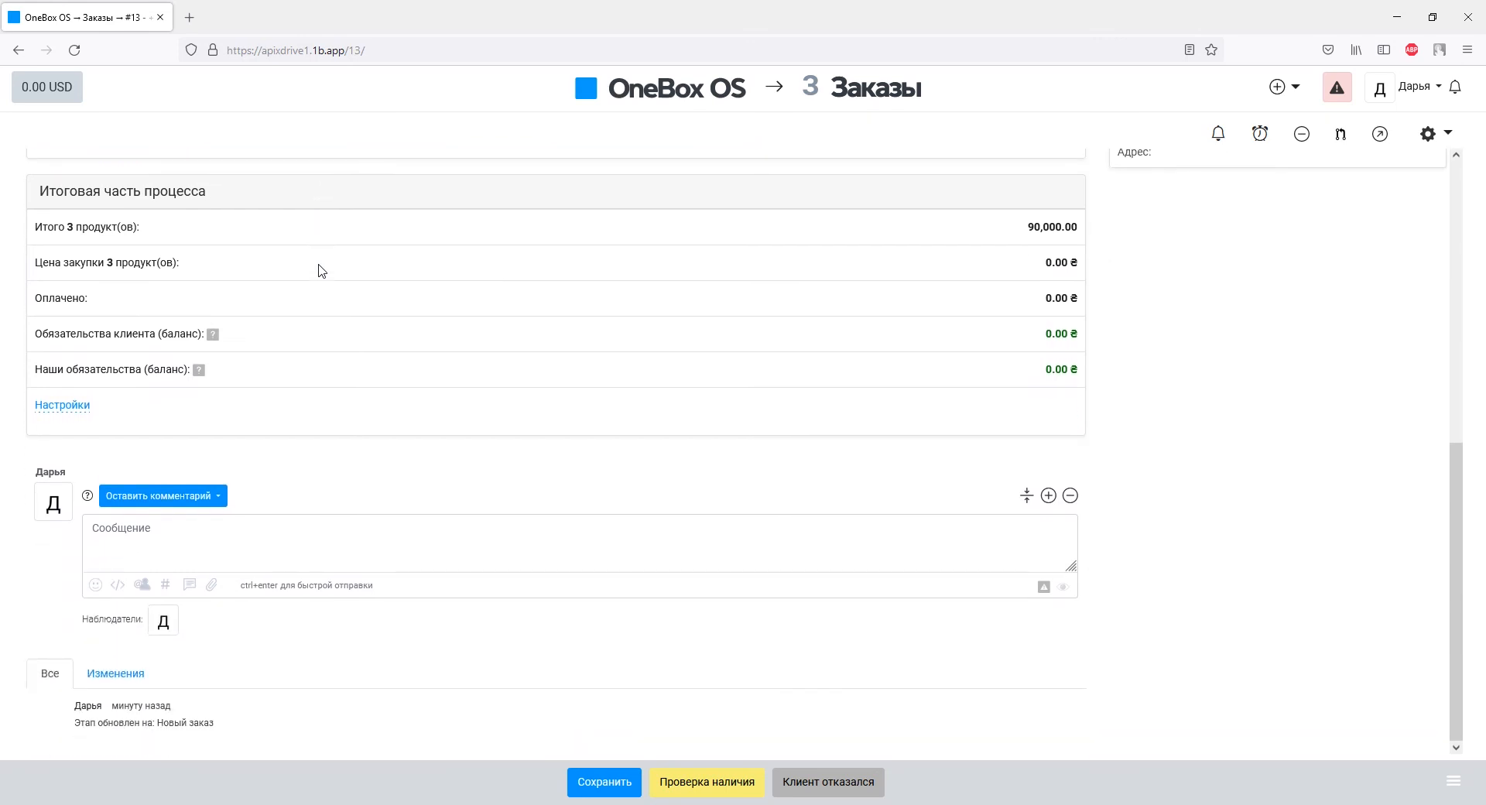
pyautogui.scroll(5, 322, 270)
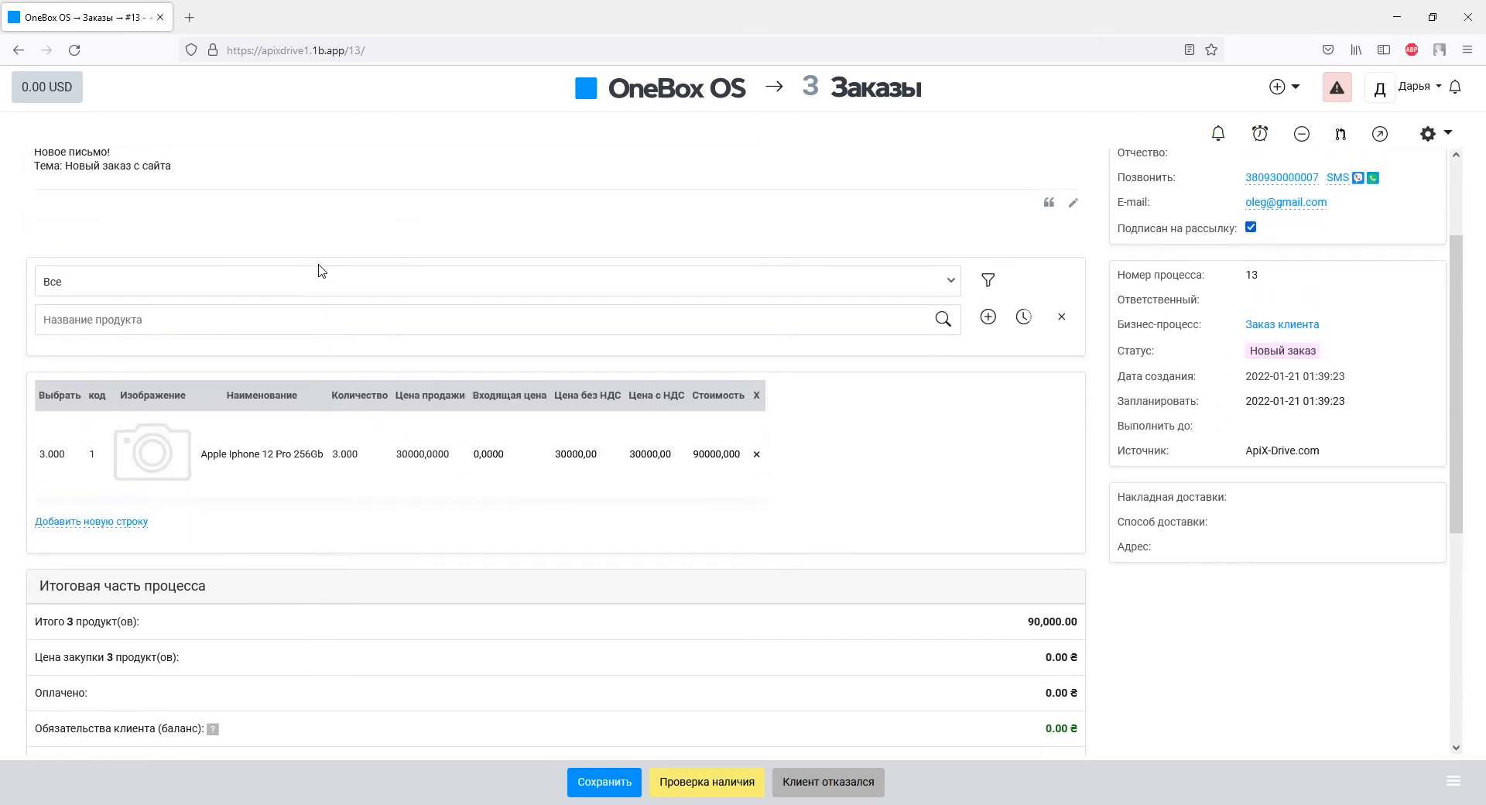
pyautogui.scroll(2, 322, 271)
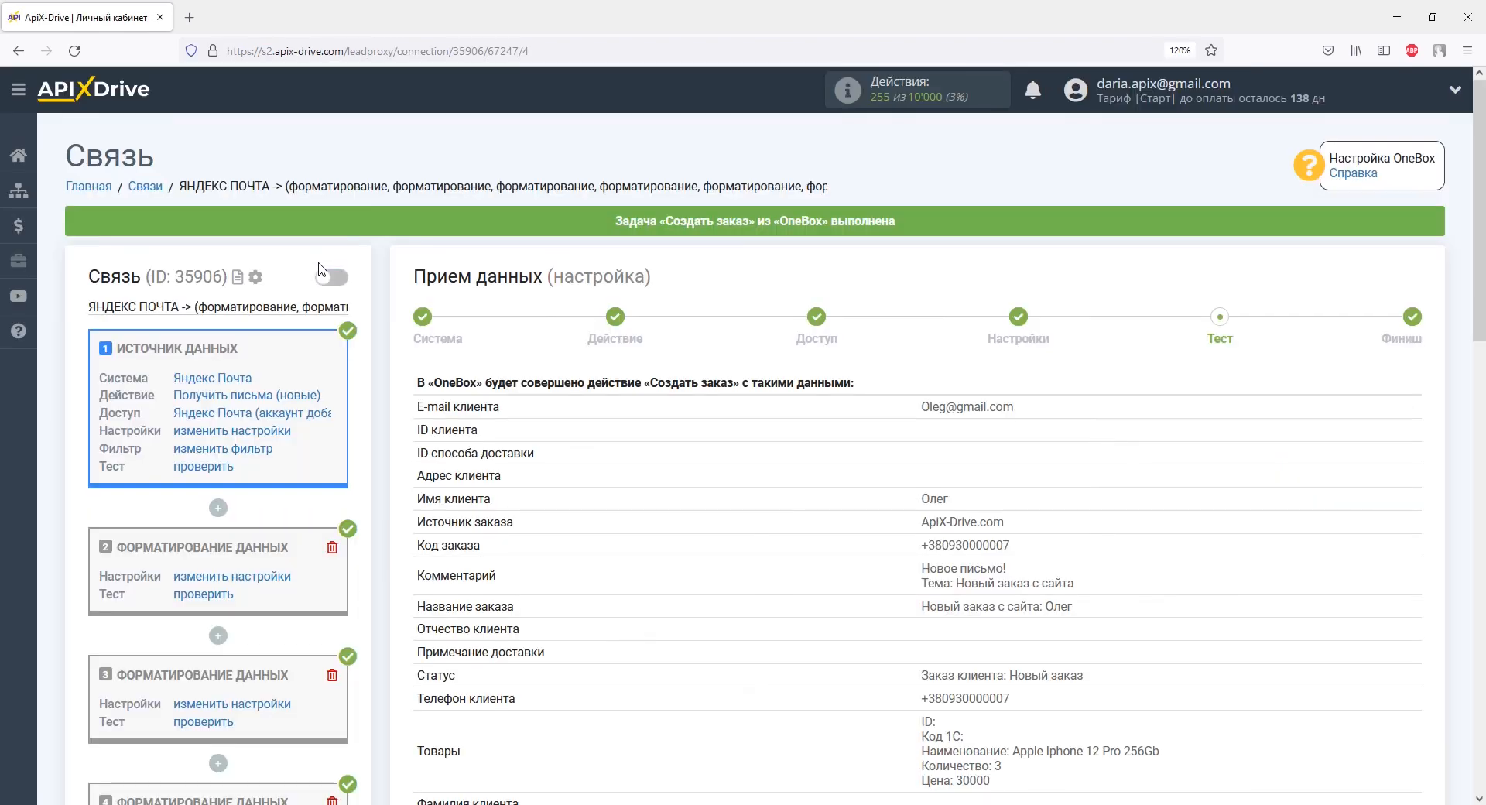
pyautogui.scroll(-6, 325, 271)
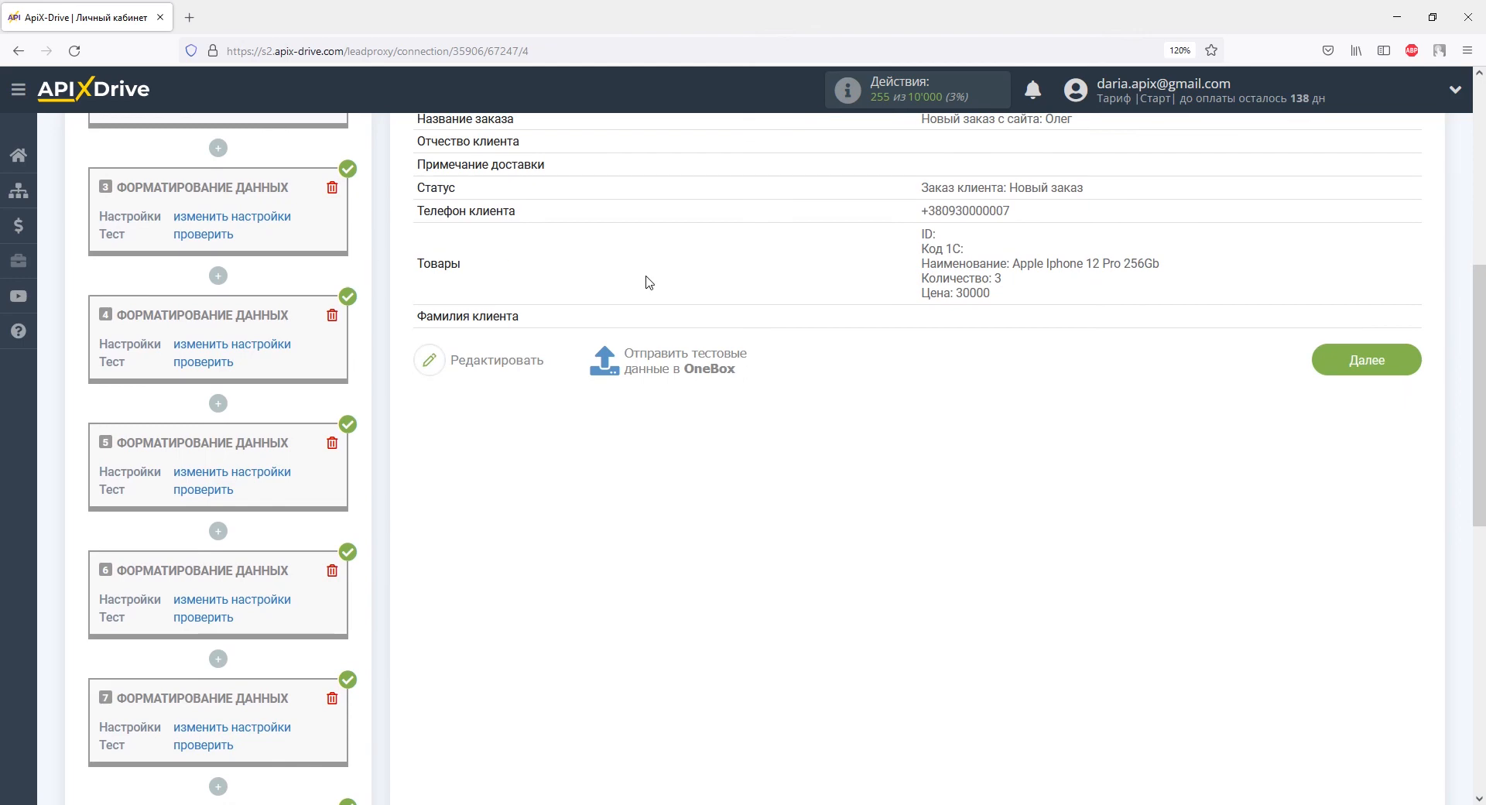
# Step: Finish the OneBox setup and enable auto-update for the Yandex Mail → OneBox connection
pyautogui.click(1350, 362)
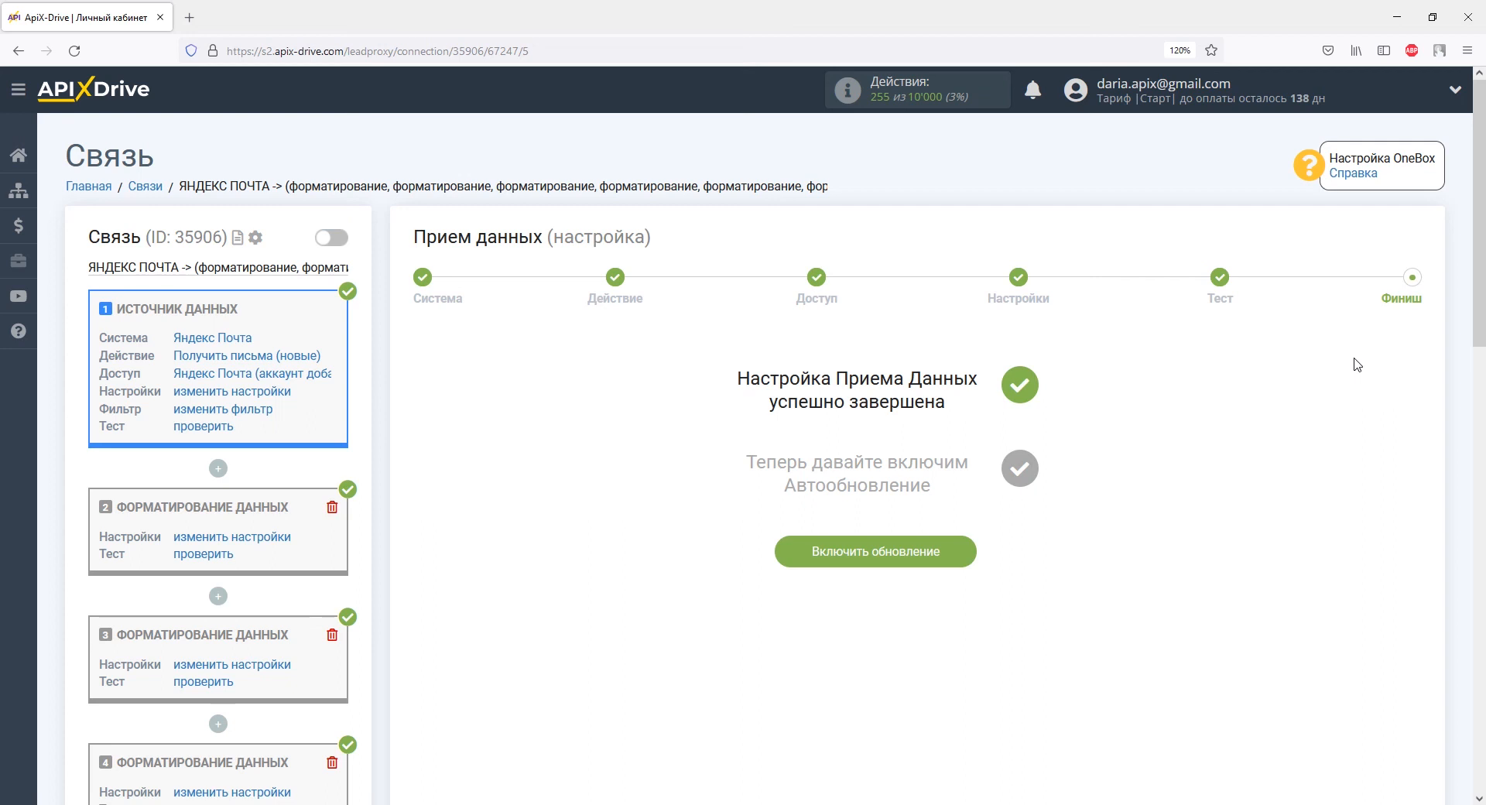
pyautogui.click(948, 549)
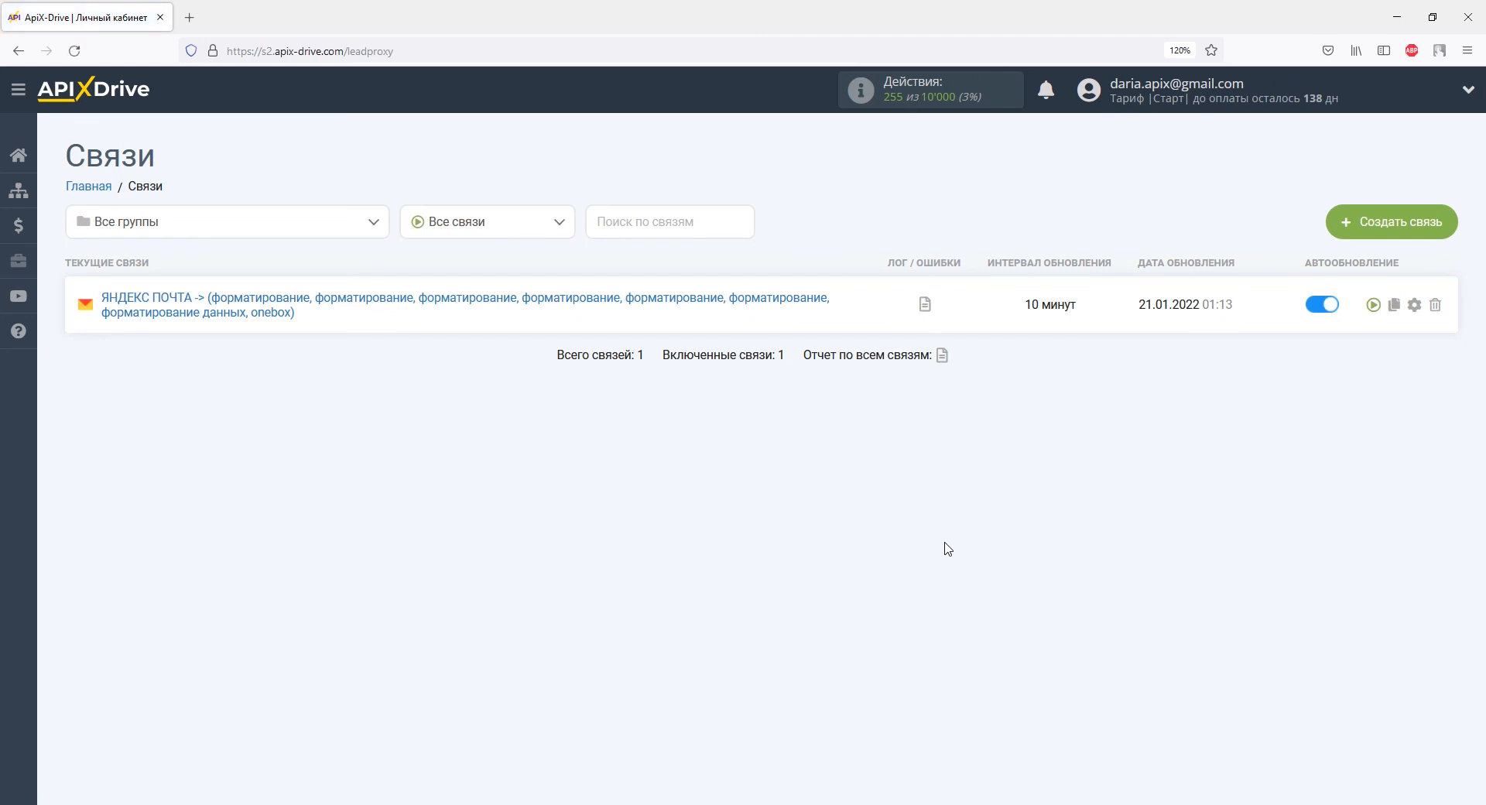
# Step: Set the connection's Интервал обновления to 5 минут and save
pyautogui.click(1414, 304)
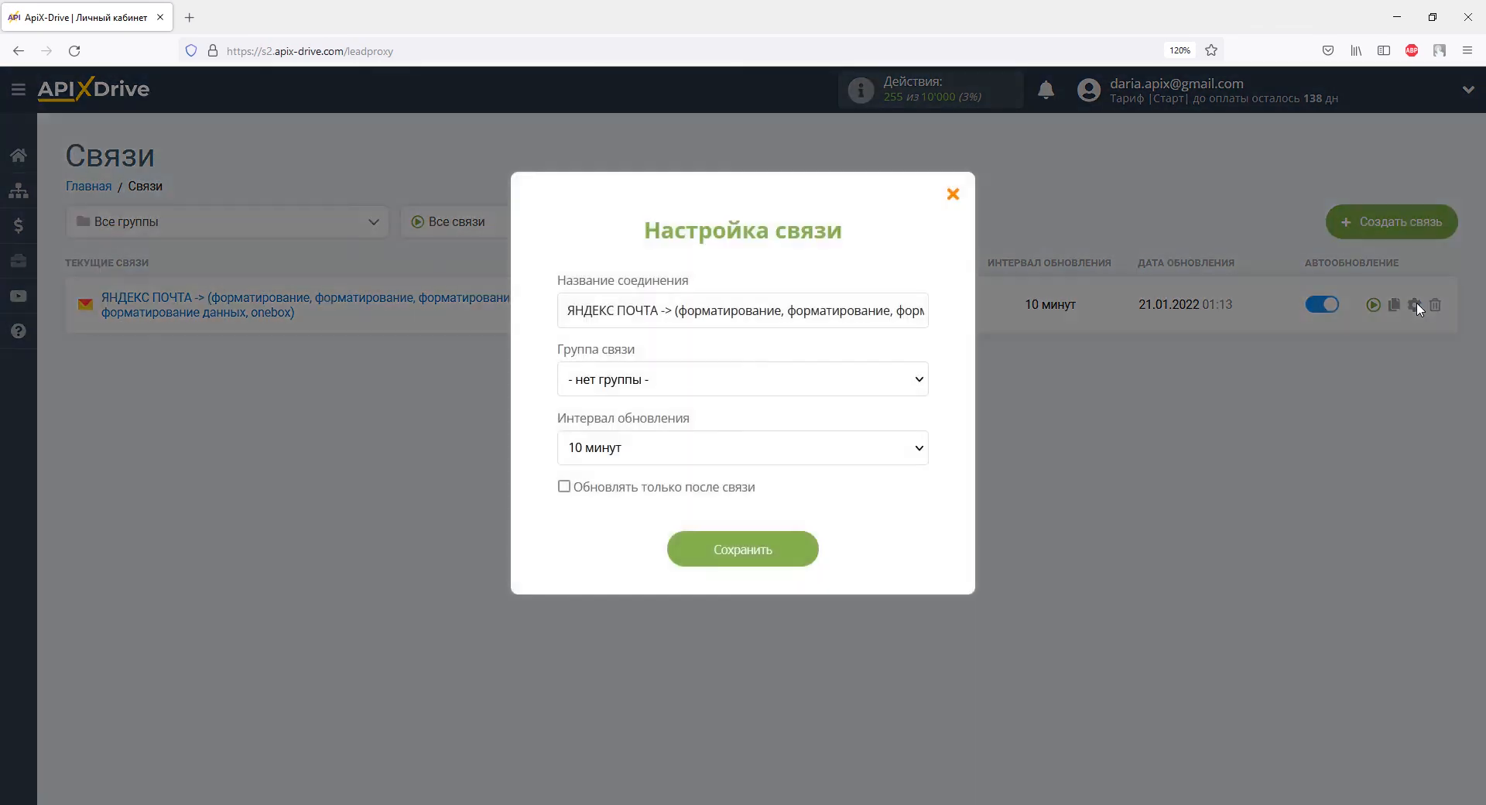
pyautogui.click(889, 452)
pyautogui.click(776, 187)
pyautogui.click(778, 551)
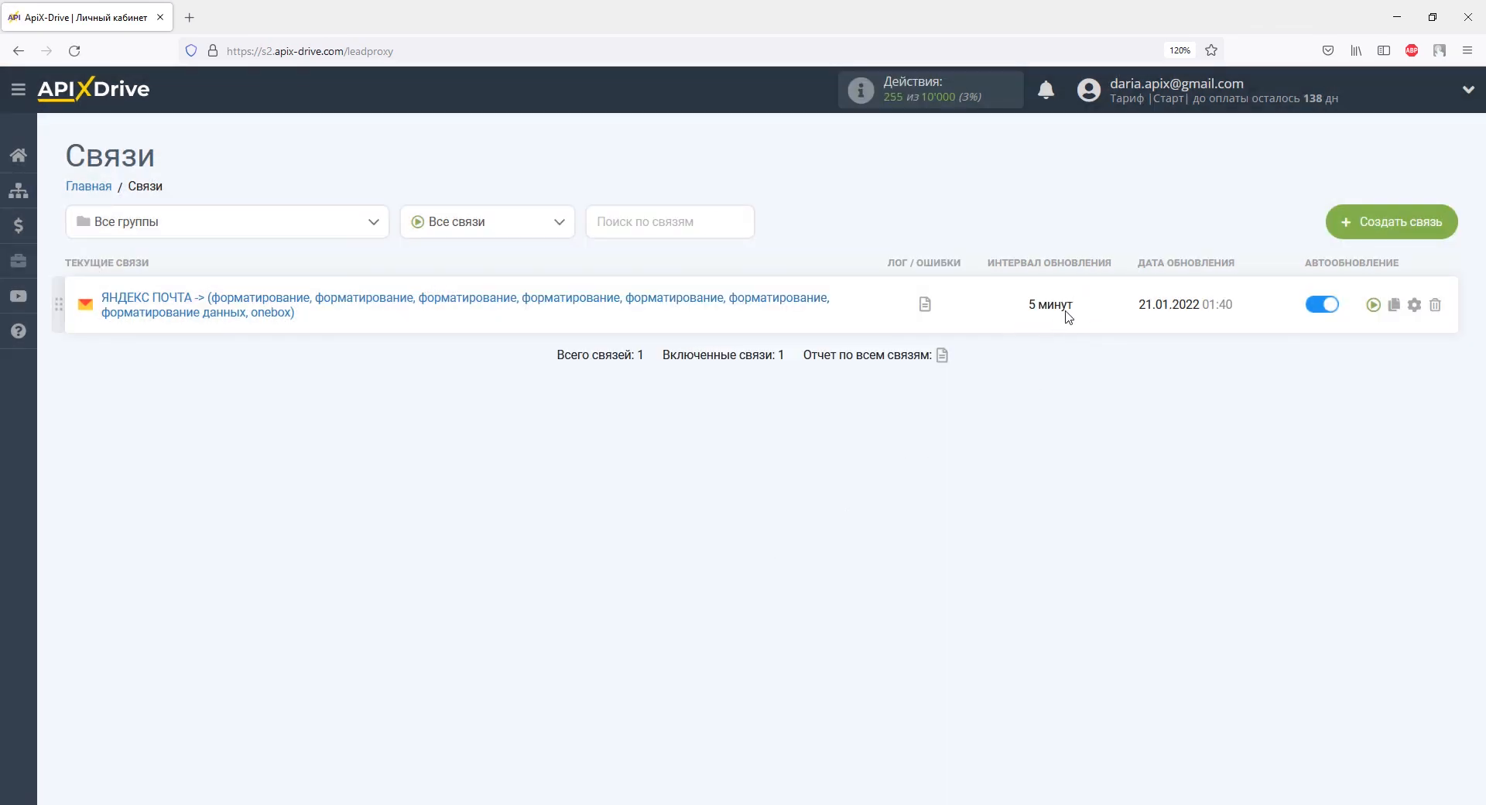